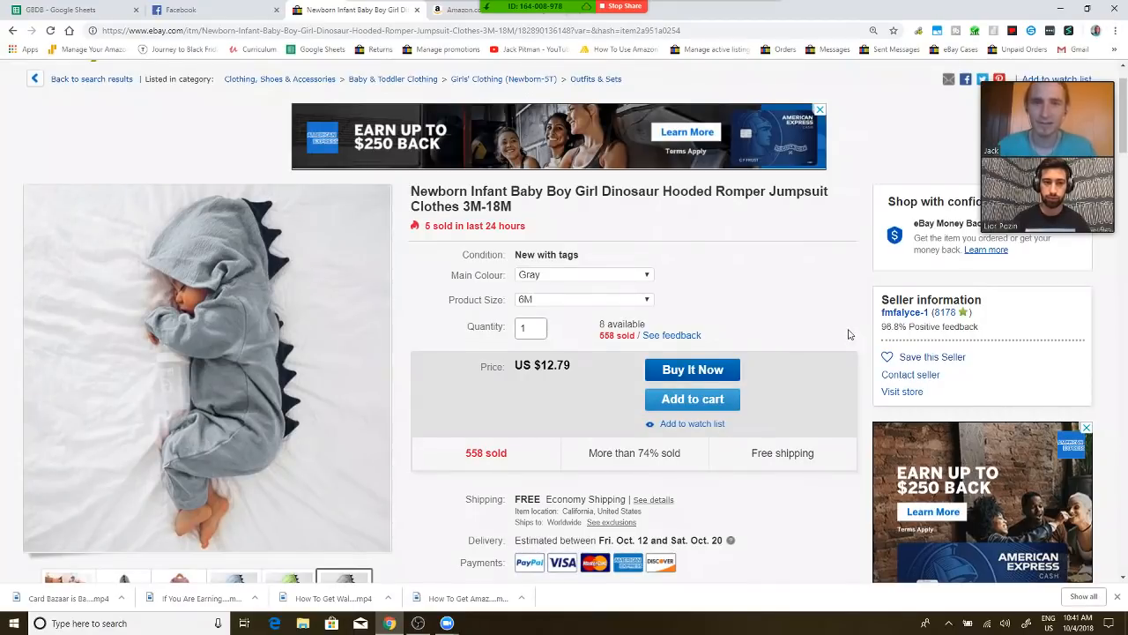
Examine the main colour and product size options on the eBay dinosaur romper listing
{"action": "left_click", "coordinate": [562, 276]}
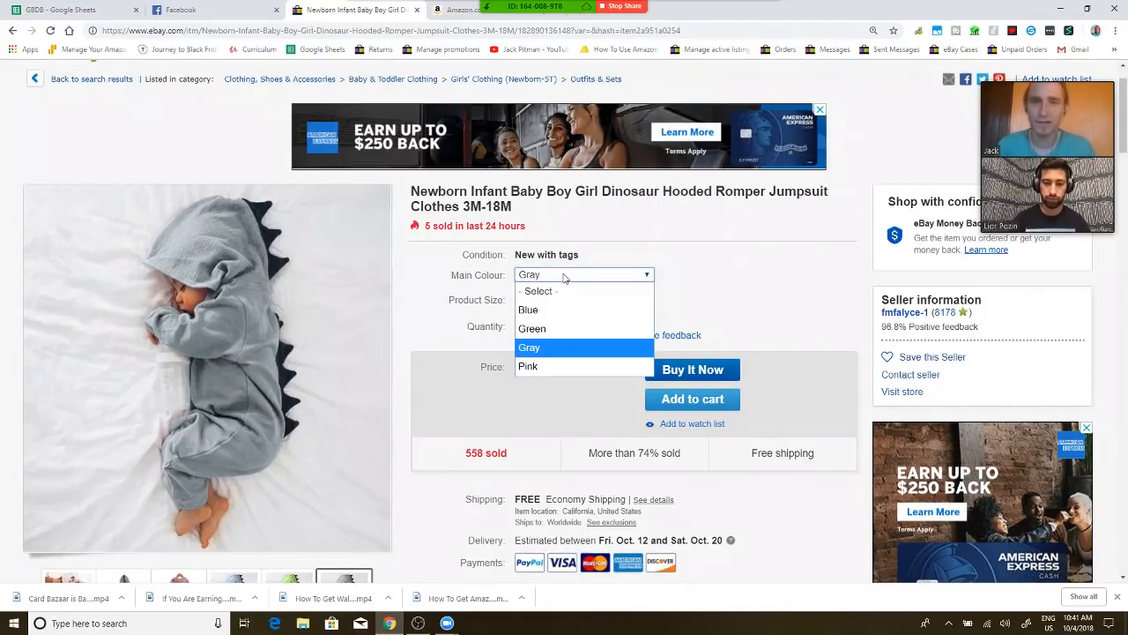
{"action": "left_click", "coordinate": [687, 280]}
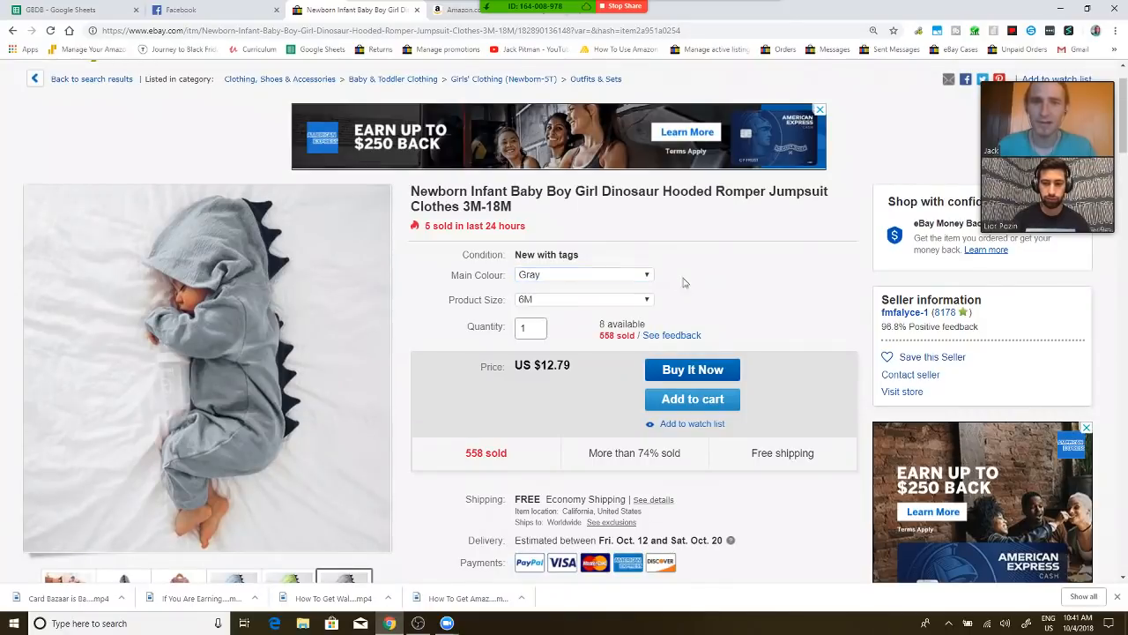
{"action": "left_click", "coordinate": [581, 301]}
{"action": "left_click", "coordinate": [580, 349]}
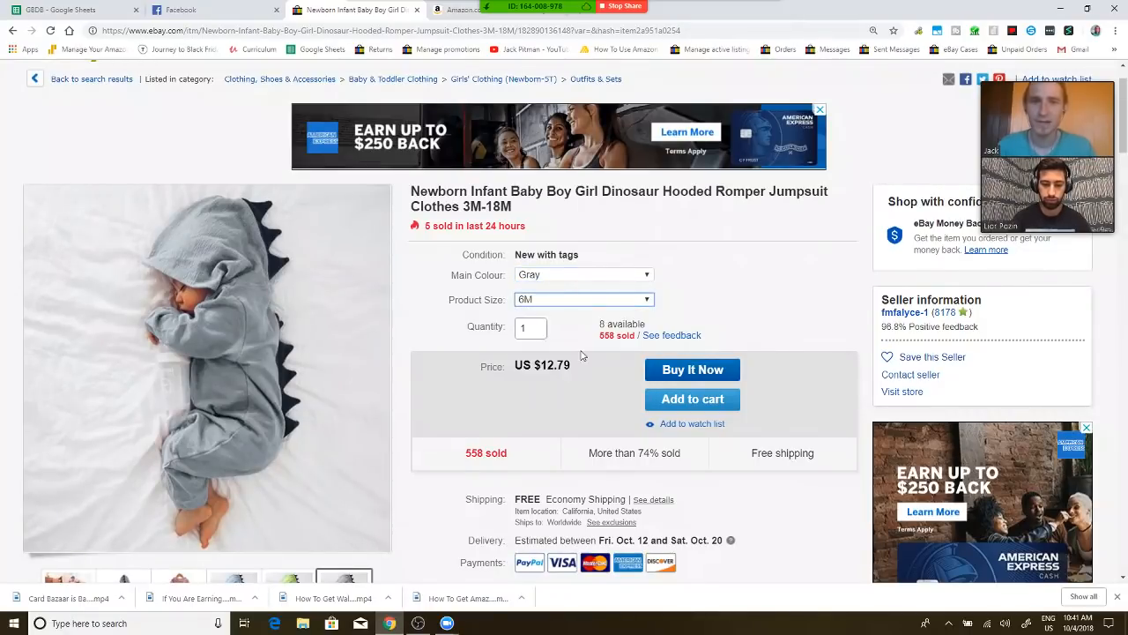
{"action": "left_click", "coordinate": [713, 283]}
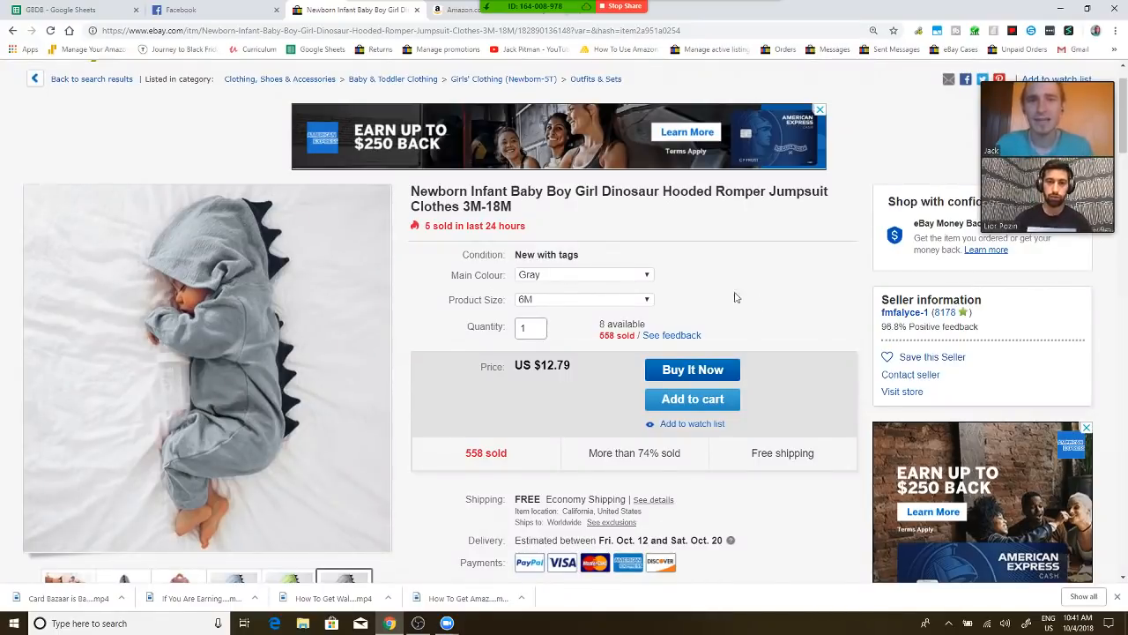
{"action": "left_click", "coordinate": [619, 275]}
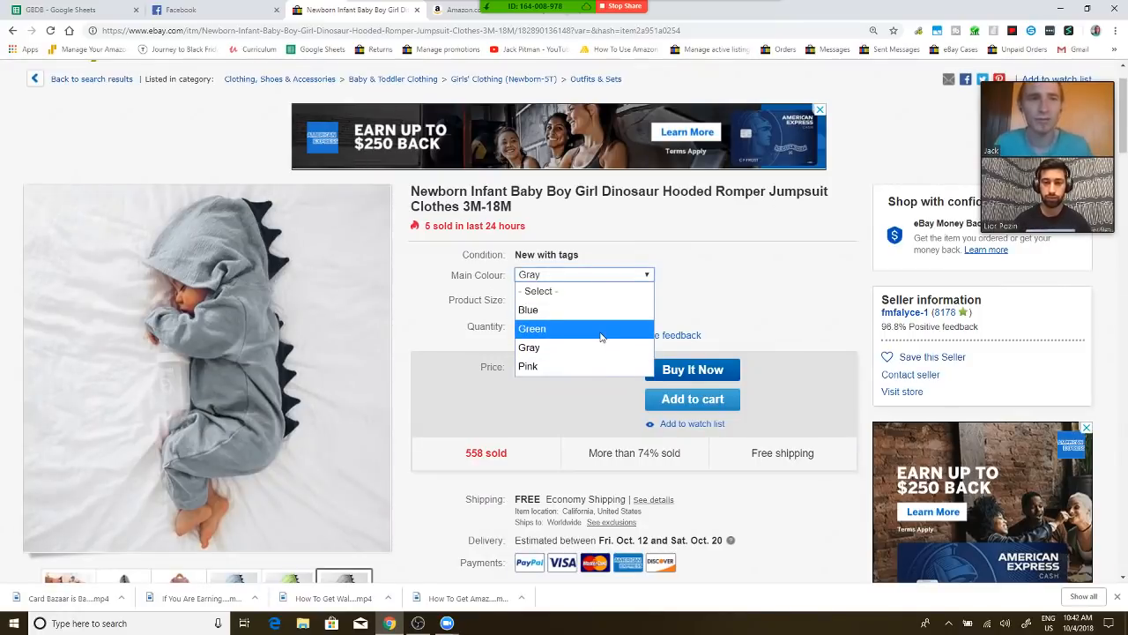
{"action": "left_click", "coordinate": [728, 296]}
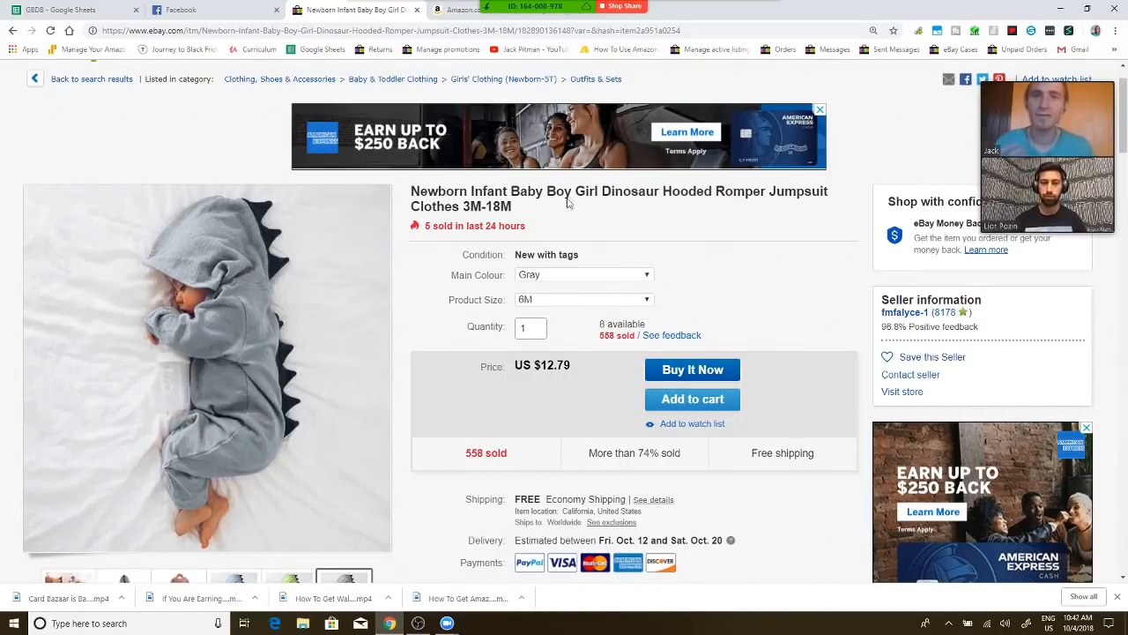
Switch to the Amazon Qipao dress listing and select the Red Blossom Flowers colour to compare its price
{"action": "left_click", "coordinate": [459, 9]}
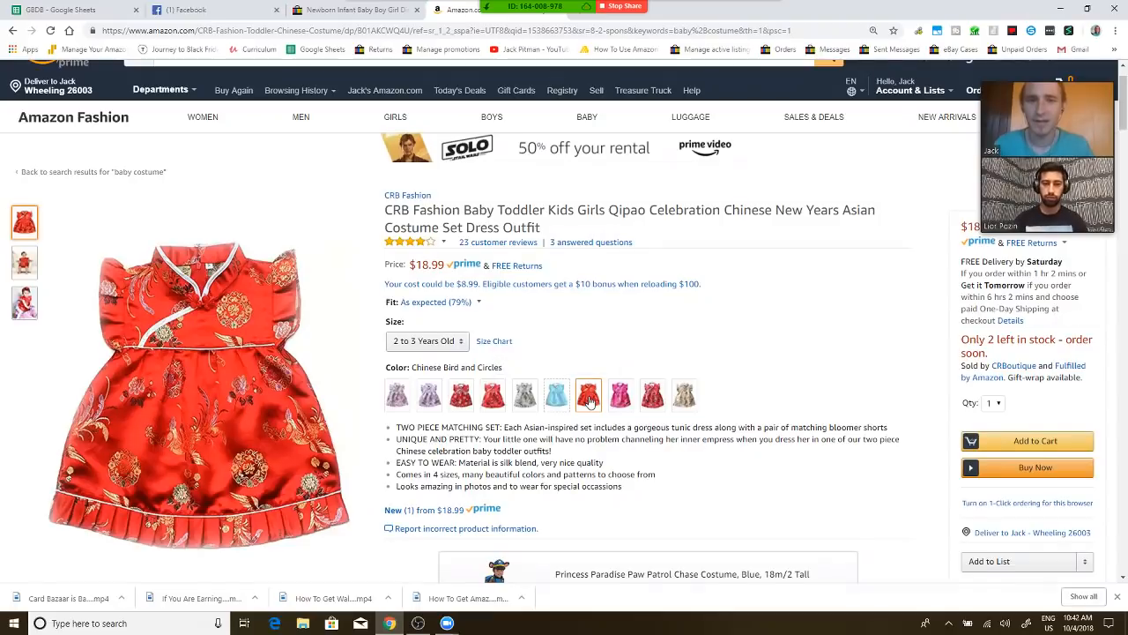
{"action": "left_click_drag", "start_coordinate": [420, 263], "coordinate": [438, 264]}
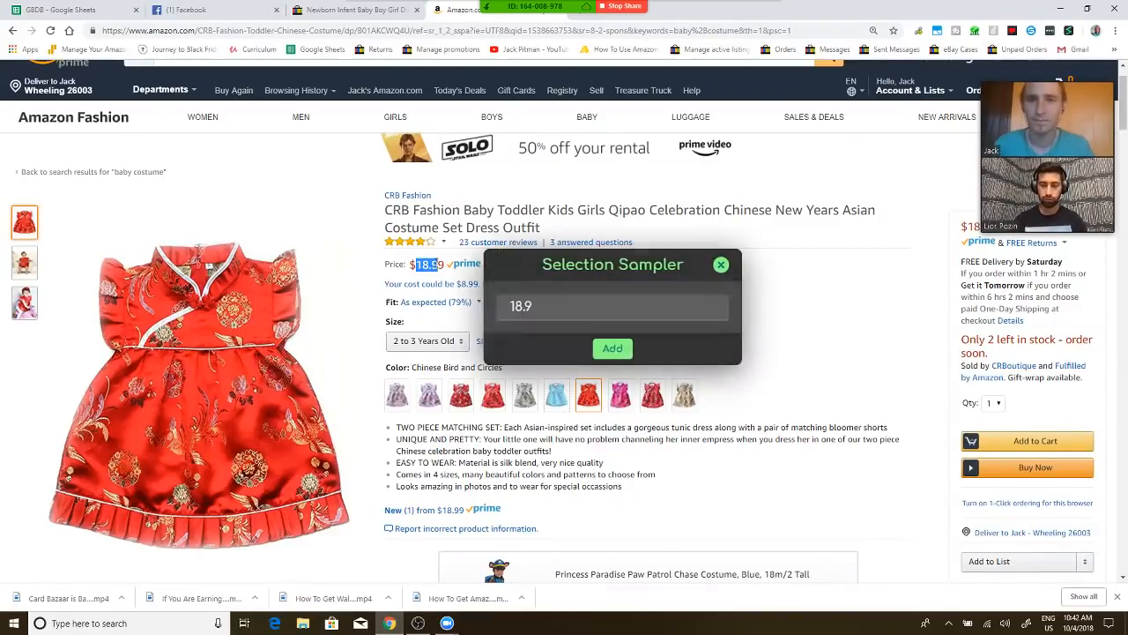
{"action": "left_click", "coordinate": [725, 262]}
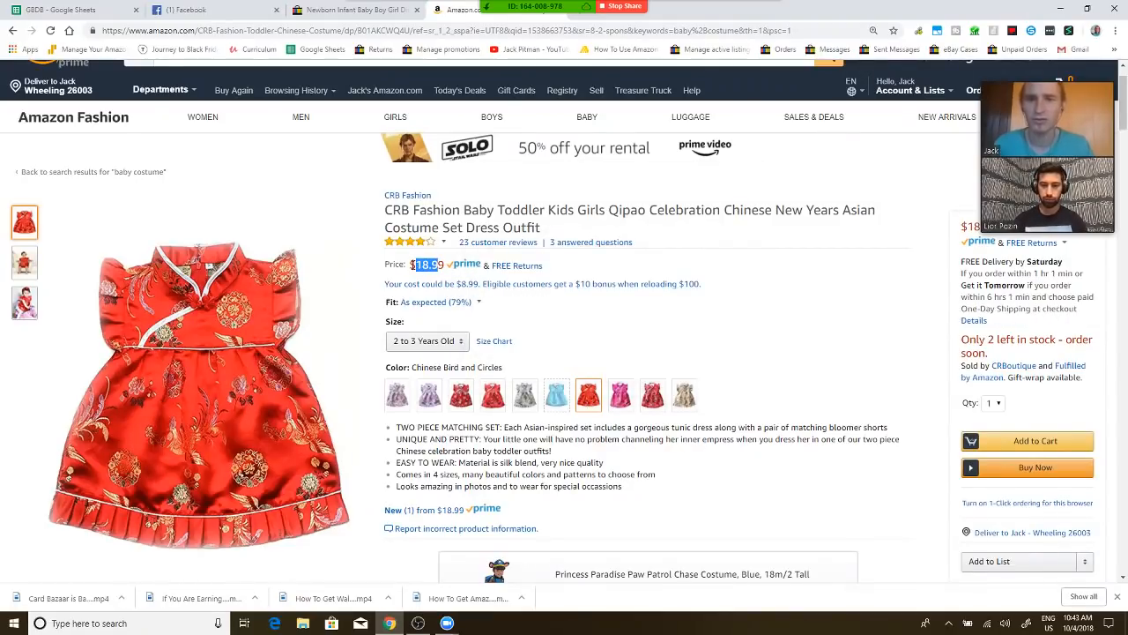
{"action": "left_click", "coordinate": [413, 265]}
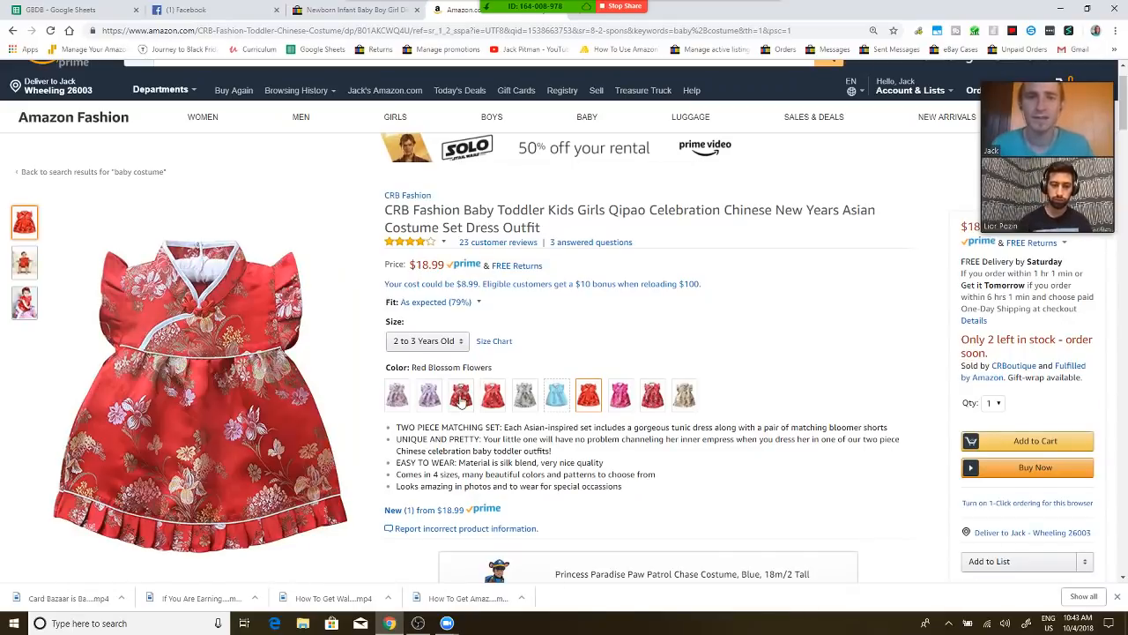
{"action": "left_click", "coordinate": [458, 408]}
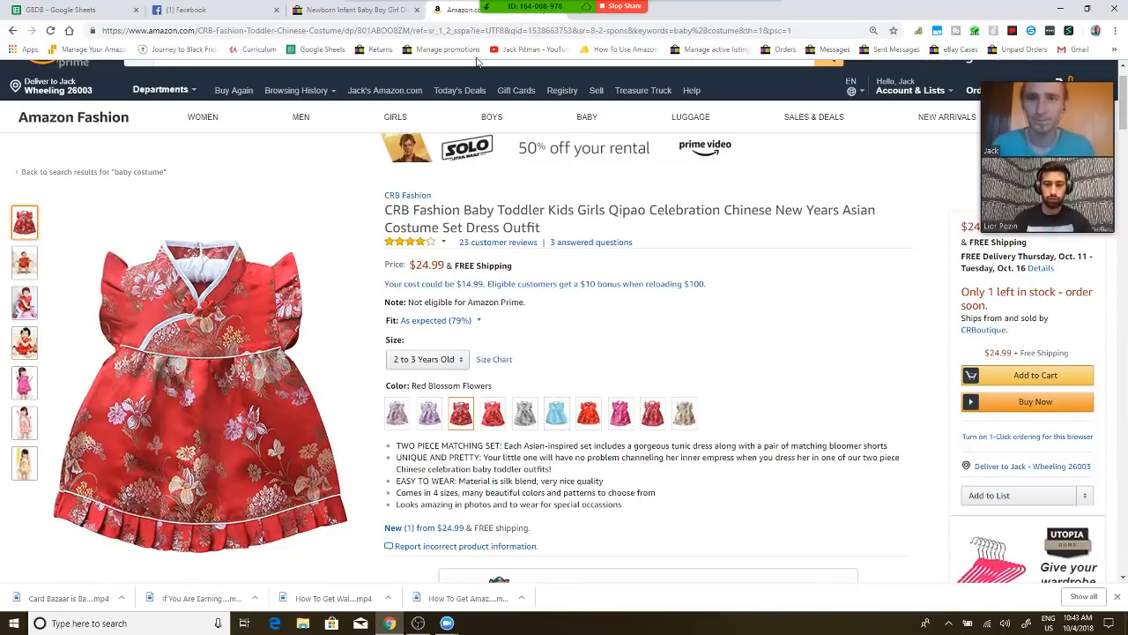
Return to the eBay romper listing and stop sharing the screen in the meeting
{"action": "left_click", "coordinate": [367, 12]}
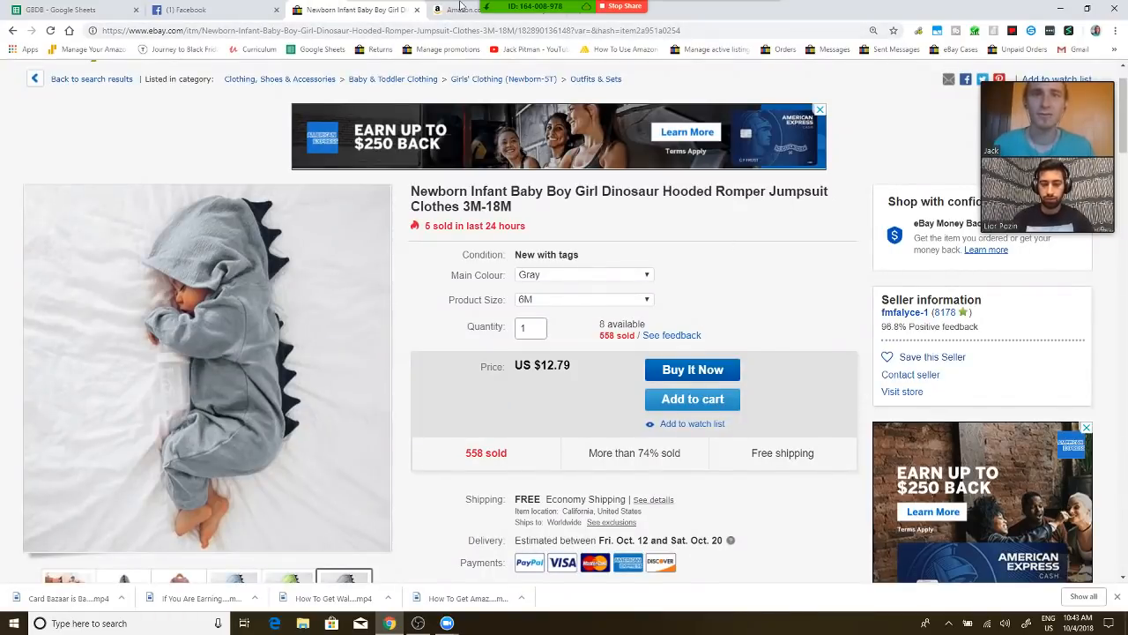
{"action": "mouse_move", "coordinate": [493, 6]}
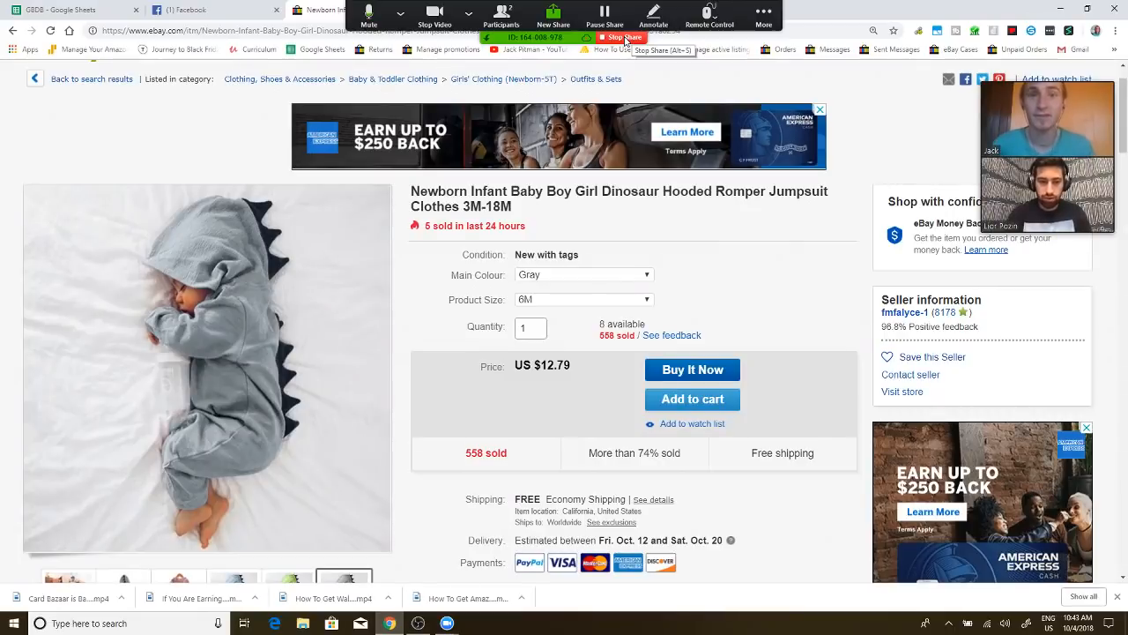
{"action": "left_click", "coordinate": [625, 39]}
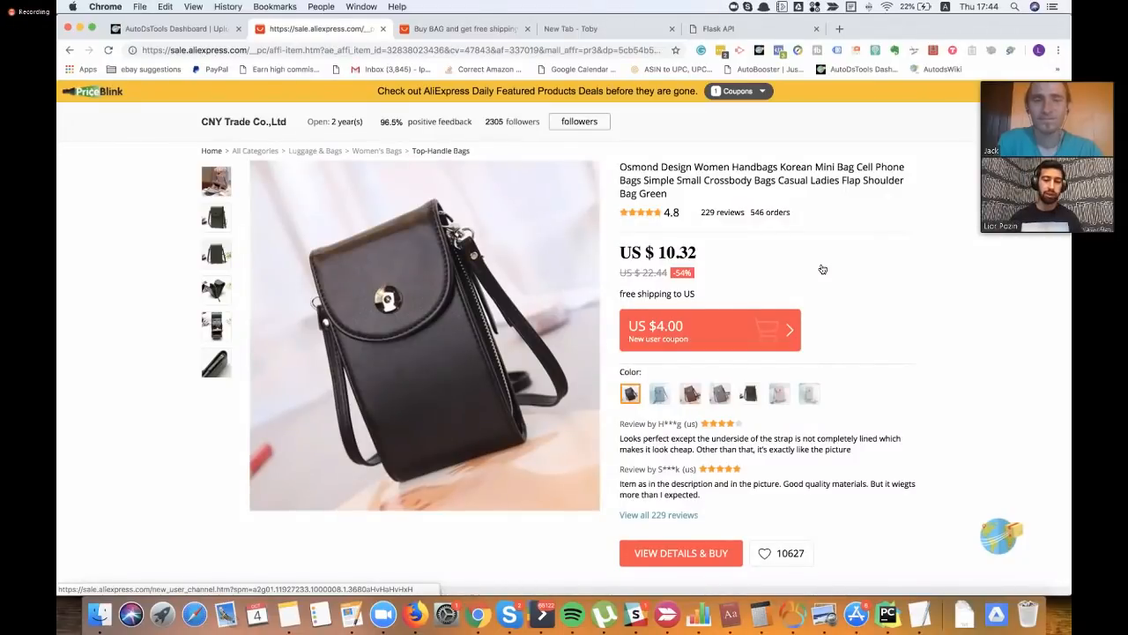
Copy the item ID from the AliExpress handbag page's web address
{"action": "scroll", "coordinate": [833, 264], "scroll_direction": "down", "scroll_amount": 2}
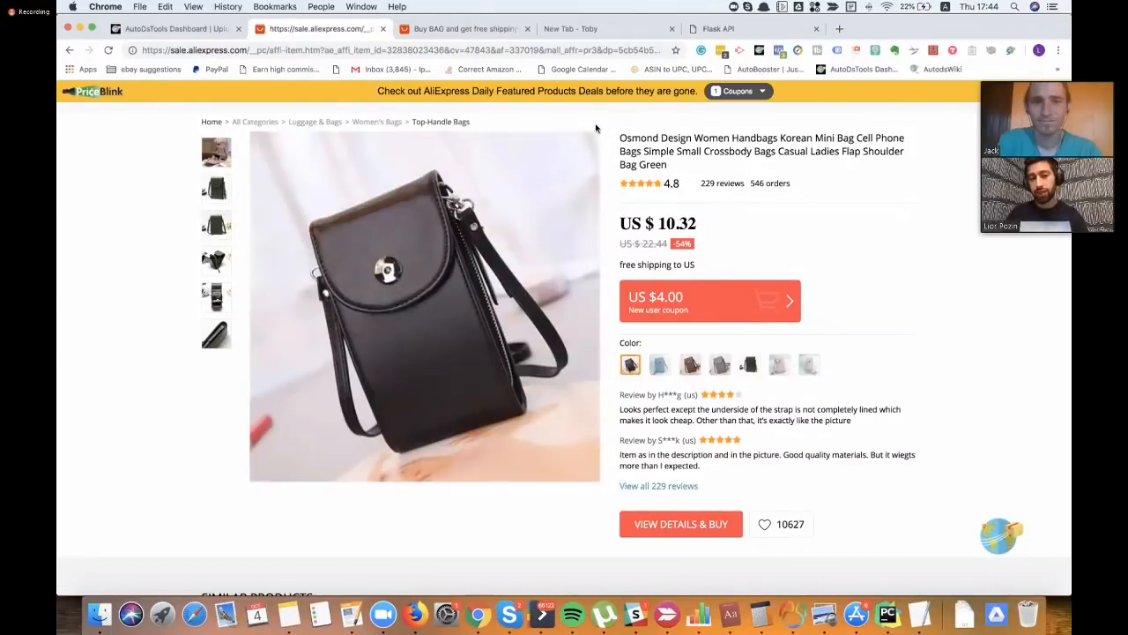
{"action": "double_click", "coordinate": [410, 50]}
{"action": "key", "text": "super+c"}
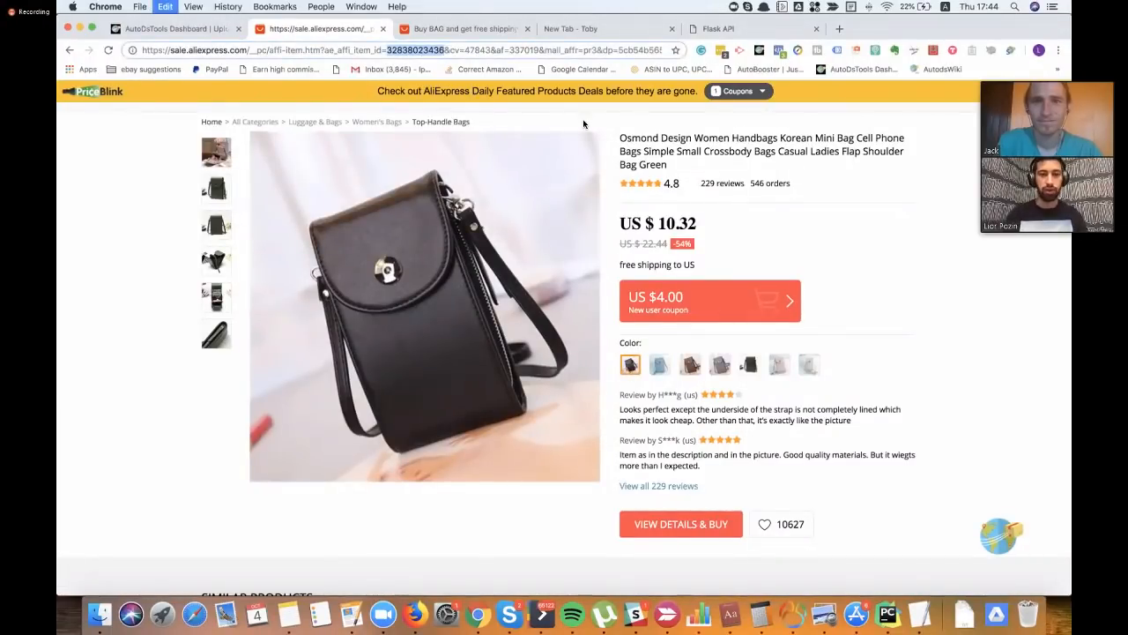
{"action": "left_click", "coordinate": [168, 53]}
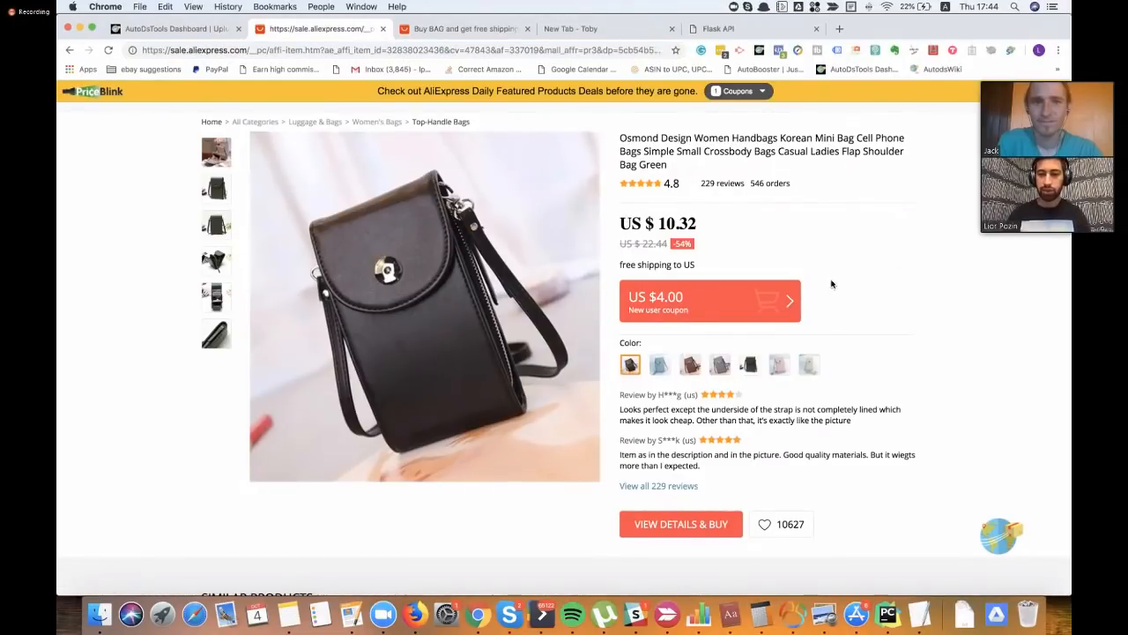
Preview the AliExpress handbag's colour variations, including brown and black
{"action": "scroll", "coordinate": [723, 308], "scroll_direction": "up", "scroll_amount": 1}
{"action": "left_click", "coordinate": [659, 384]}
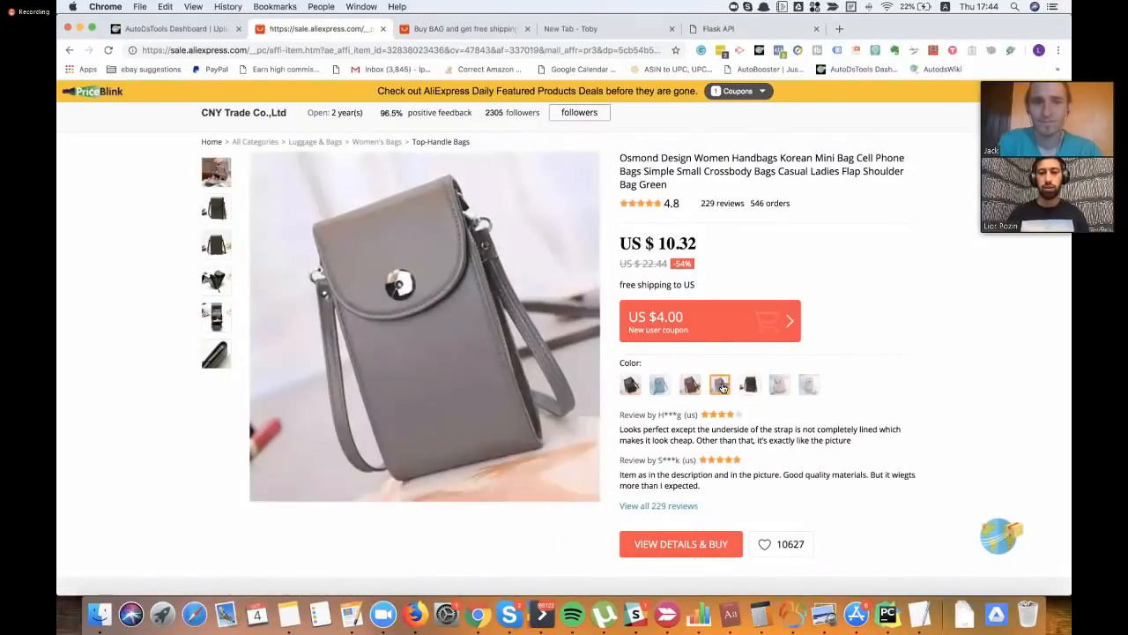
{"action": "left_click", "coordinate": [691, 386]}
{"action": "left_click", "coordinate": [638, 386]}
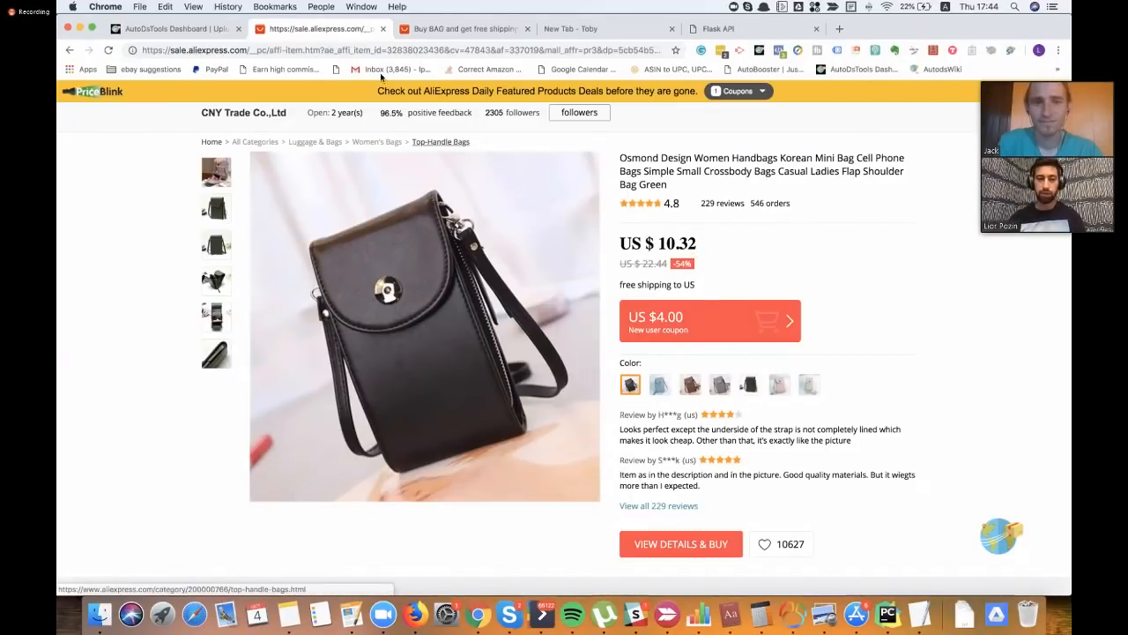
{"action": "double_click", "coordinate": [407, 51]}
{"action": "key", "text": "super+c"}
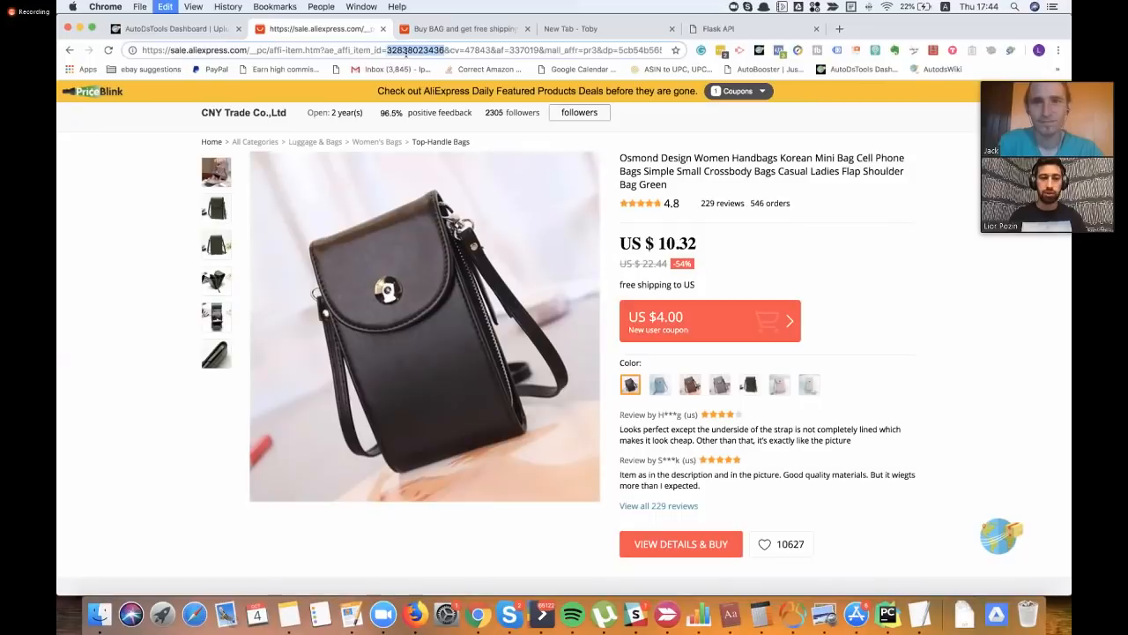
{"action": "left_click", "coordinate": [172, 29]}
{"action": "key", "text": "super+v"}
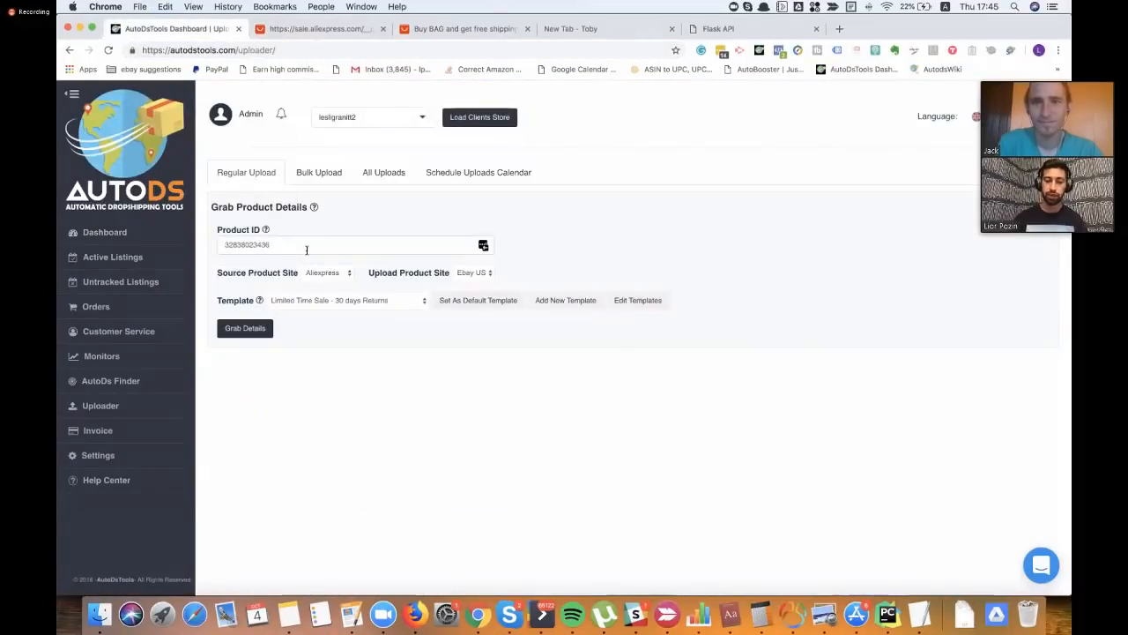
{"action": "key", "text": "Return"}
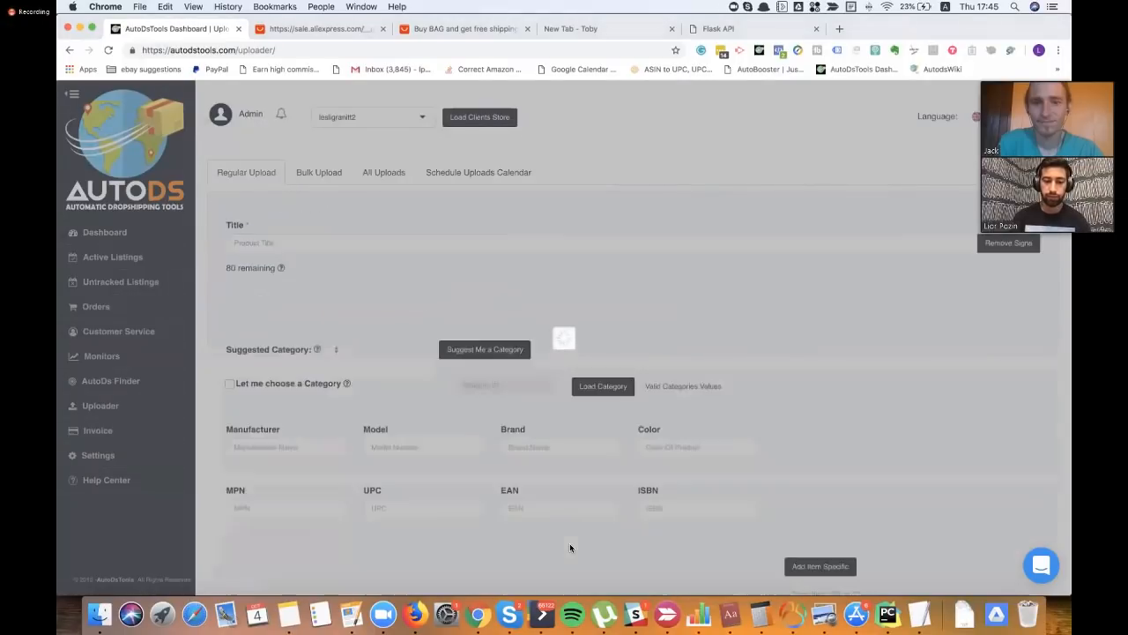
Dismiss the eBay policy notice and review the handbag's imported colour variations
{"action": "scroll", "coordinate": [646, 358], "scroll_direction": "down", "scroll_amount": 1}
{"action": "scroll", "coordinate": [645, 358], "scroll_direction": "down", "scroll_amount": 1}
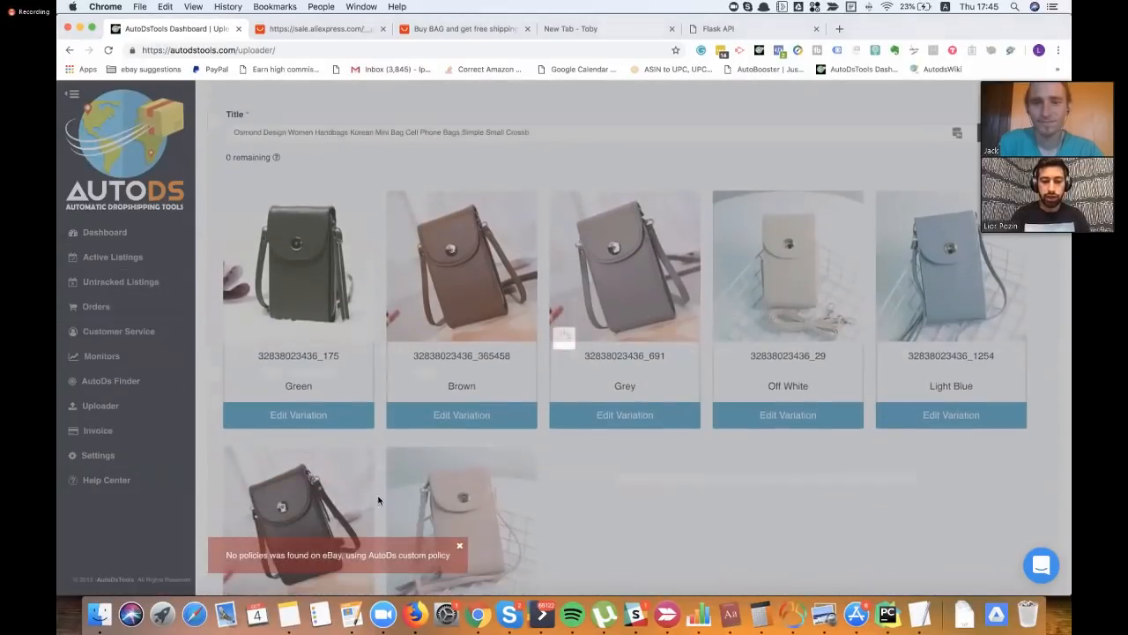
{"action": "left_click", "coordinate": [459, 547]}
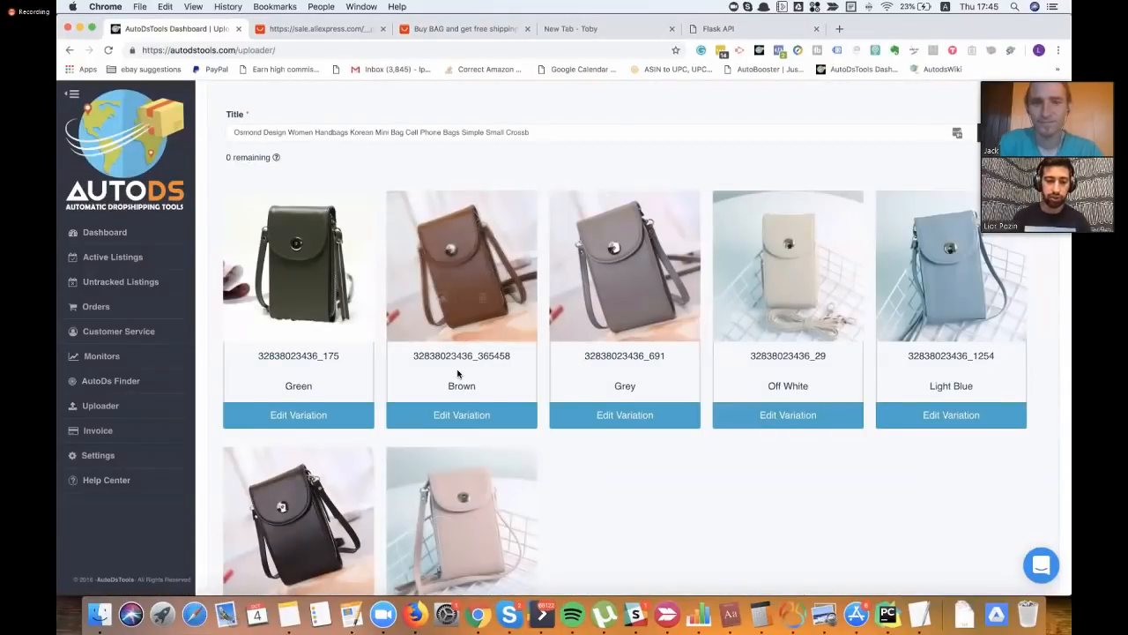
{"action": "scroll", "coordinate": [325, 357], "scroll_direction": "down", "scroll_amount": 1}
{"action": "double_click", "coordinate": [299, 353]}
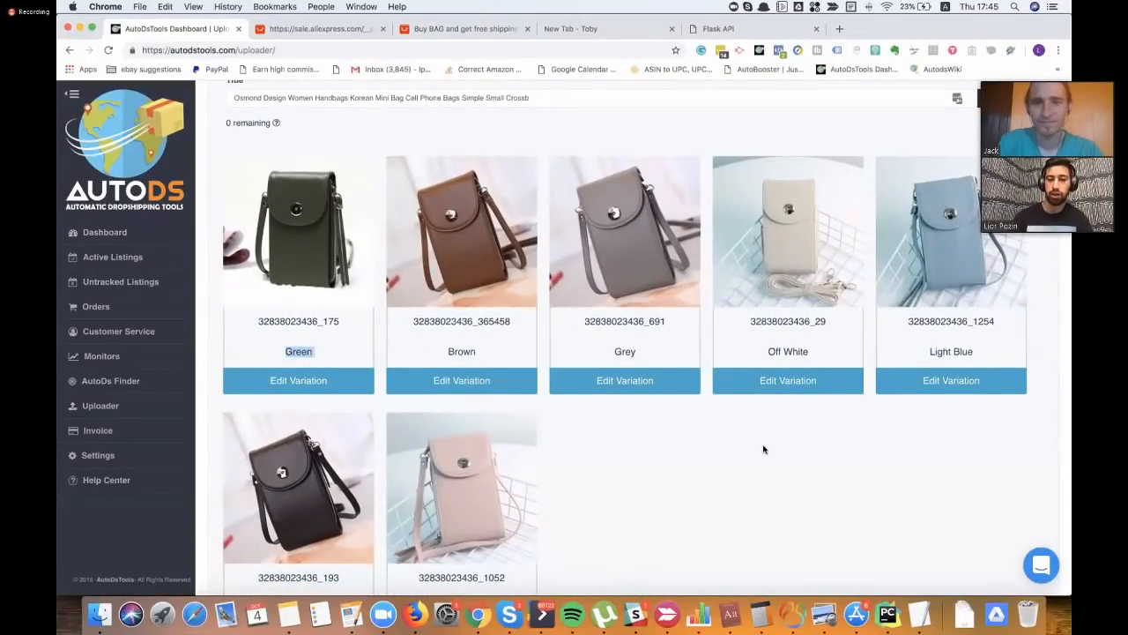
{"action": "left_click", "coordinate": [424, 361]}
Open the Green variation for editing and set its dollar additional profit to 1
{"action": "scroll", "coordinate": [422, 356], "scroll_direction": "down", "scroll_amount": 2}
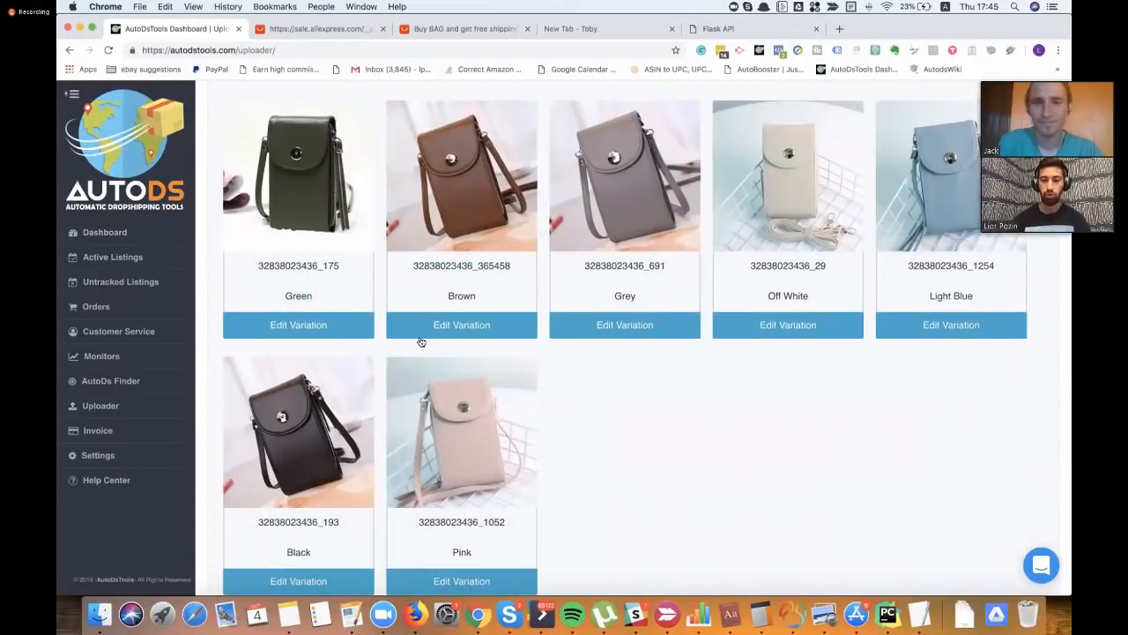
{"action": "left_click", "coordinate": [335, 328]}
{"action": "scroll", "coordinate": [418, 383], "scroll_direction": "down", "scroll_amount": 2}
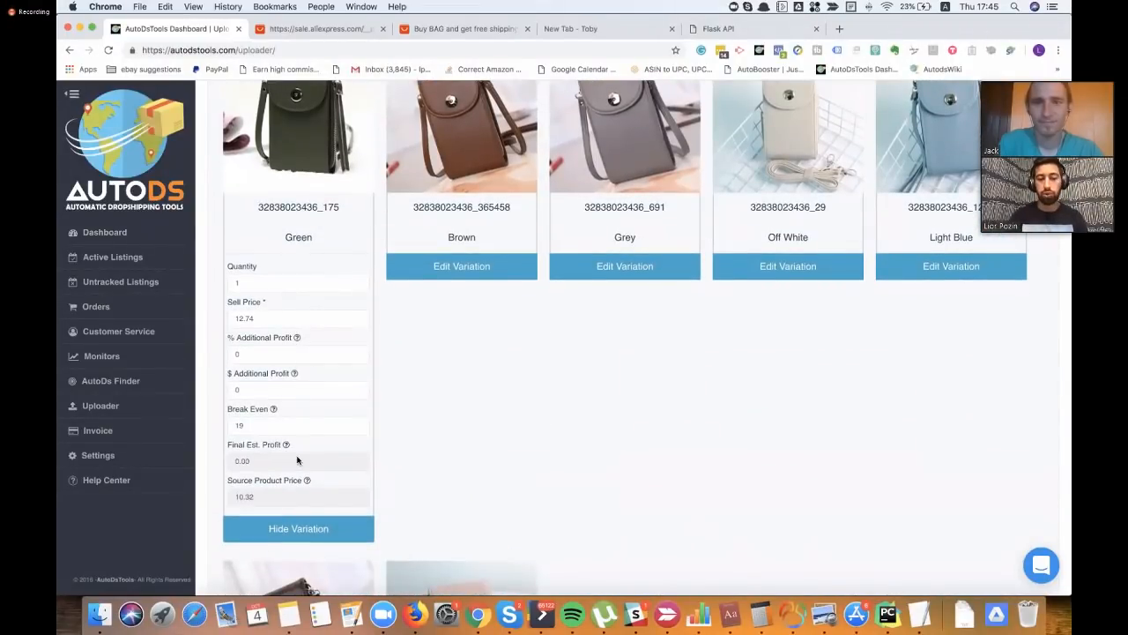
{"action": "left_click", "coordinate": [267, 389]}
{"action": "key", "text": "BackSpace"}
{"action": "type", "text": "1"}
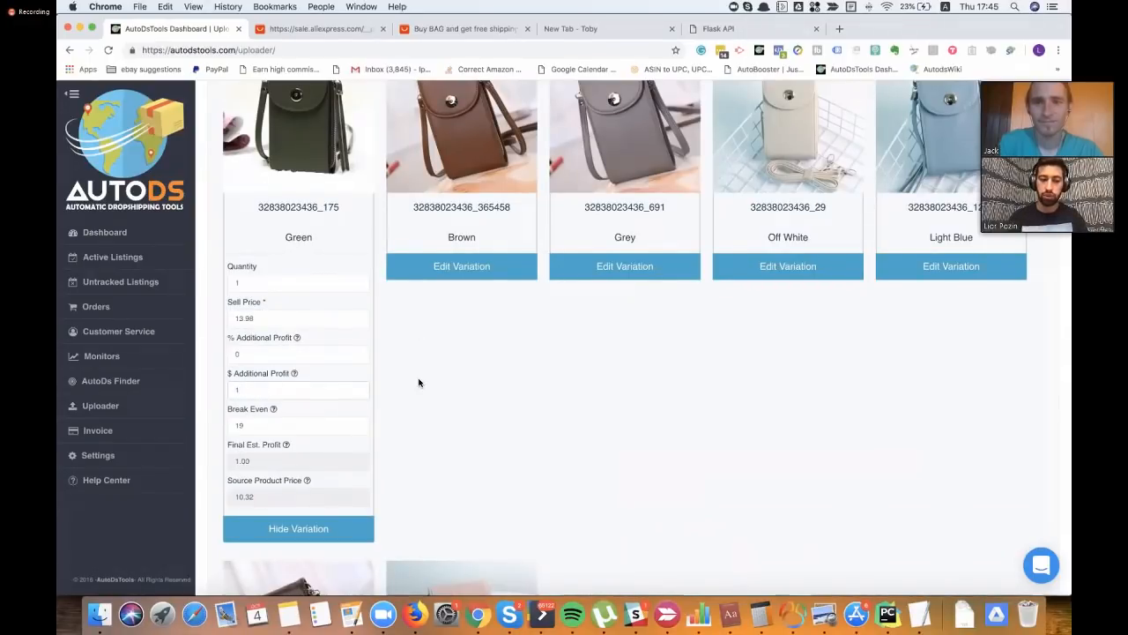
Open the Brown variation for editing and set its dollar additional profit to 2
{"action": "left_click", "coordinate": [492, 270]}
{"action": "left_click", "coordinate": [445, 389]}
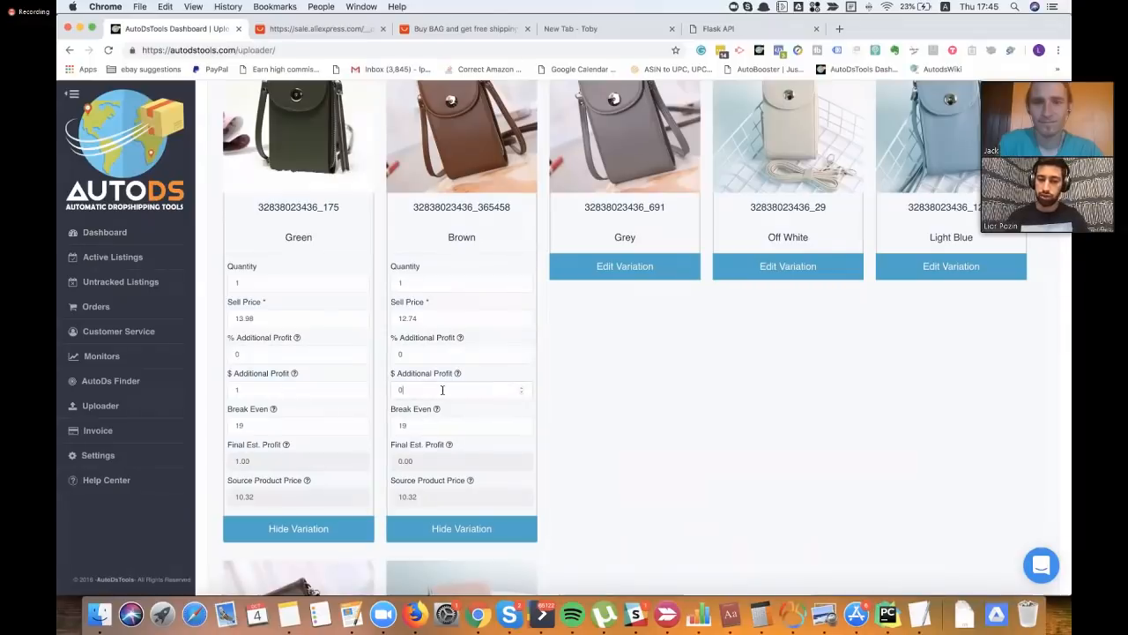
{"action": "key", "text": "BackSpace"}
{"action": "type", "text": "2"}
Open the Grey variation for editing and set its dollar additional profit to 3
{"action": "left_click", "coordinate": [625, 266]}
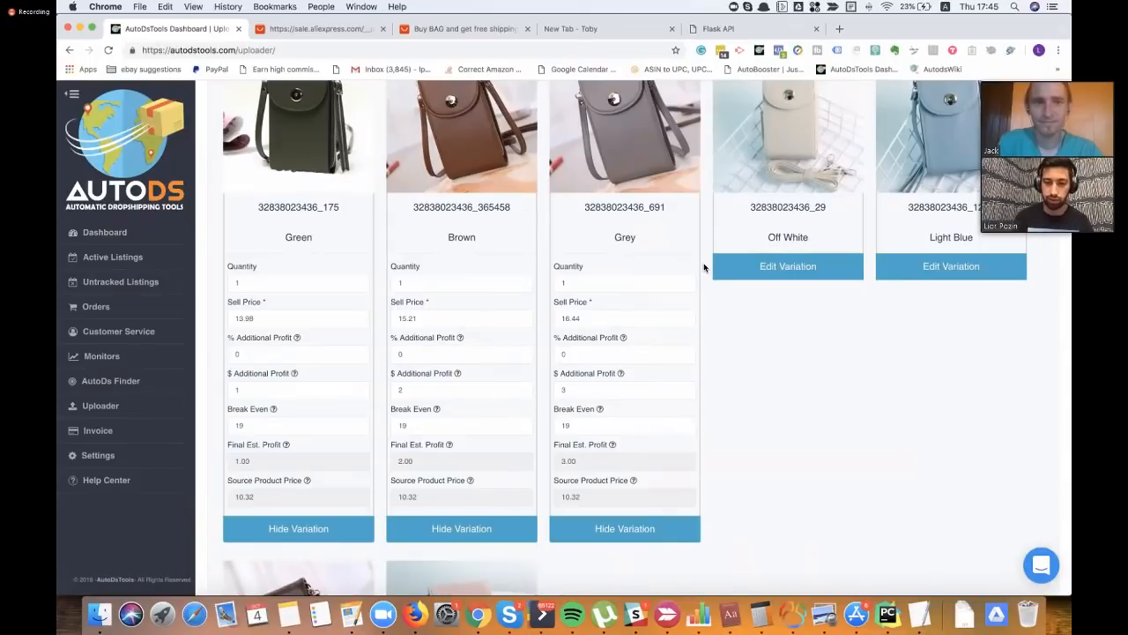
{"action": "scroll", "coordinate": [704, 267], "scroll_direction": "down", "scroll_amount": 1}
{"action": "scroll", "coordinate": [705, 267], "scroll_direction": "down", "scroll_amount": 1}
{"action": "scroll", "coordinate": [705, 268], "scroll_direction": "up", "scroll_amount": 1}
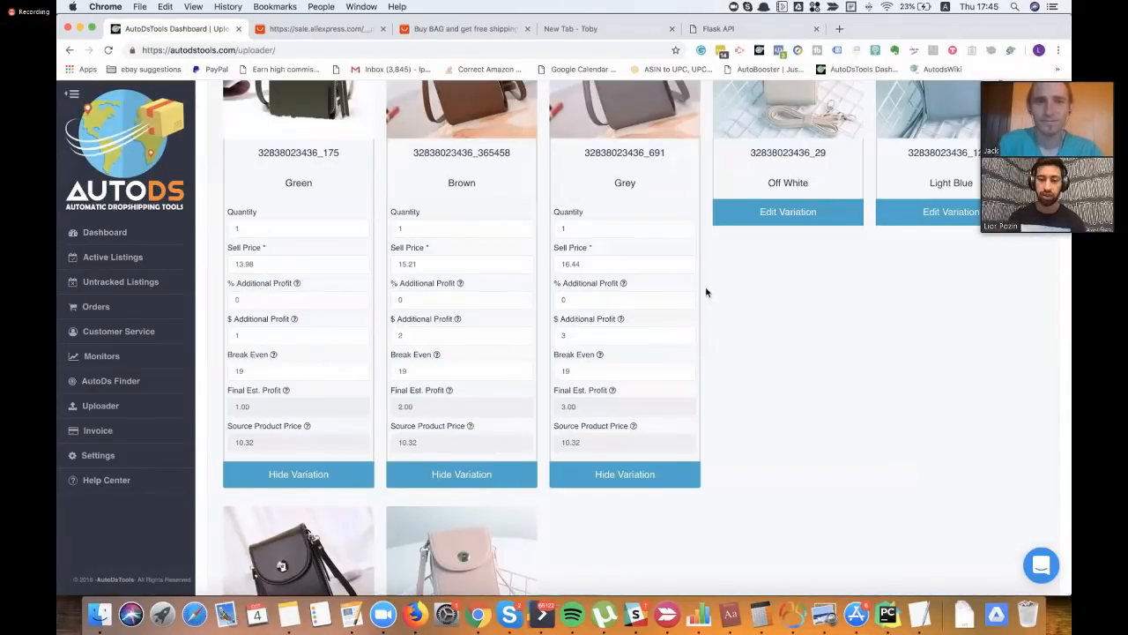
Collapse the Grey, Brown and Green variation details and review the full set of handbag variations
{"action": "left_click", "coordinate": [619, 476]}
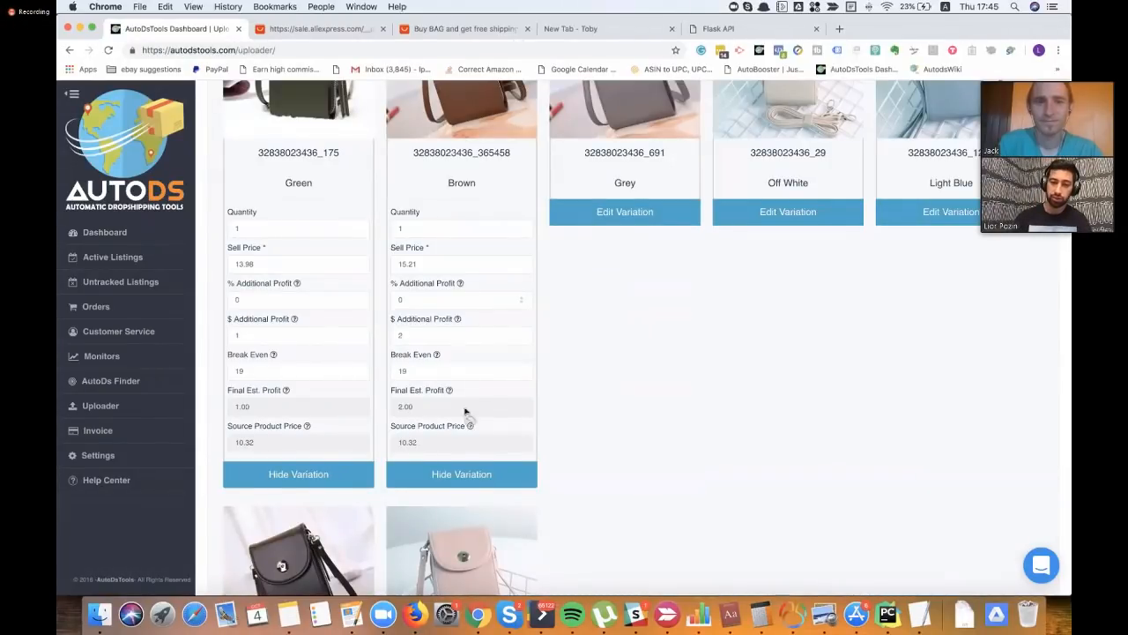
{"action": "left_click", "coordinate": [454, 474]}
{"action": "left_click", "coordinate": [323, 476]}
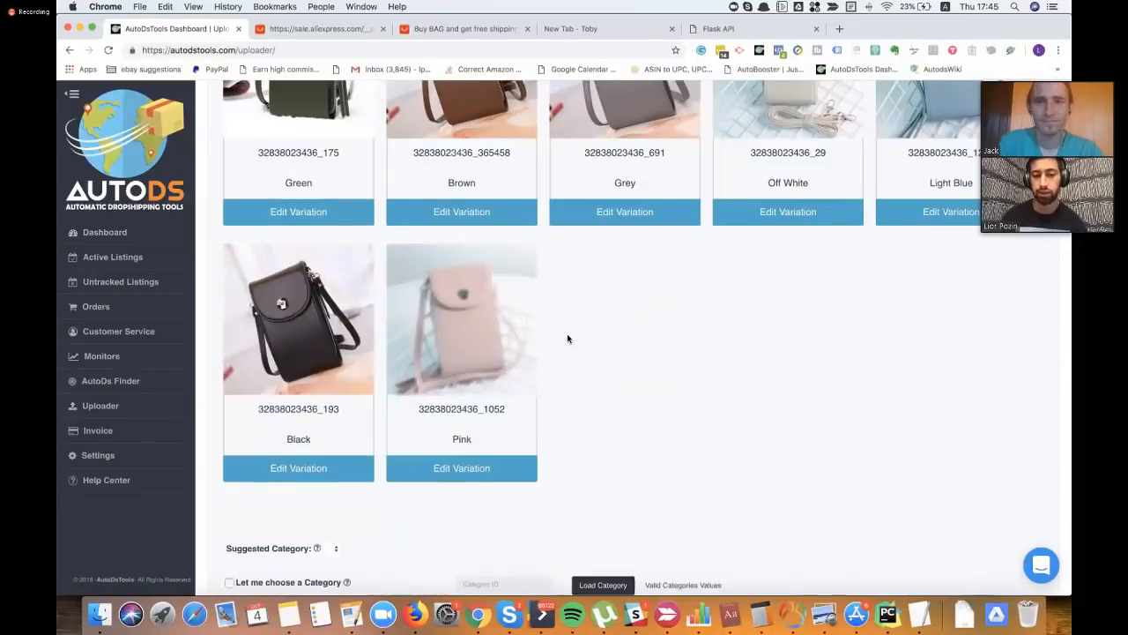
{"action": "scroll", "coordinate": [567, 334], "scroll_direction": "up", "scroll_amount": 2}
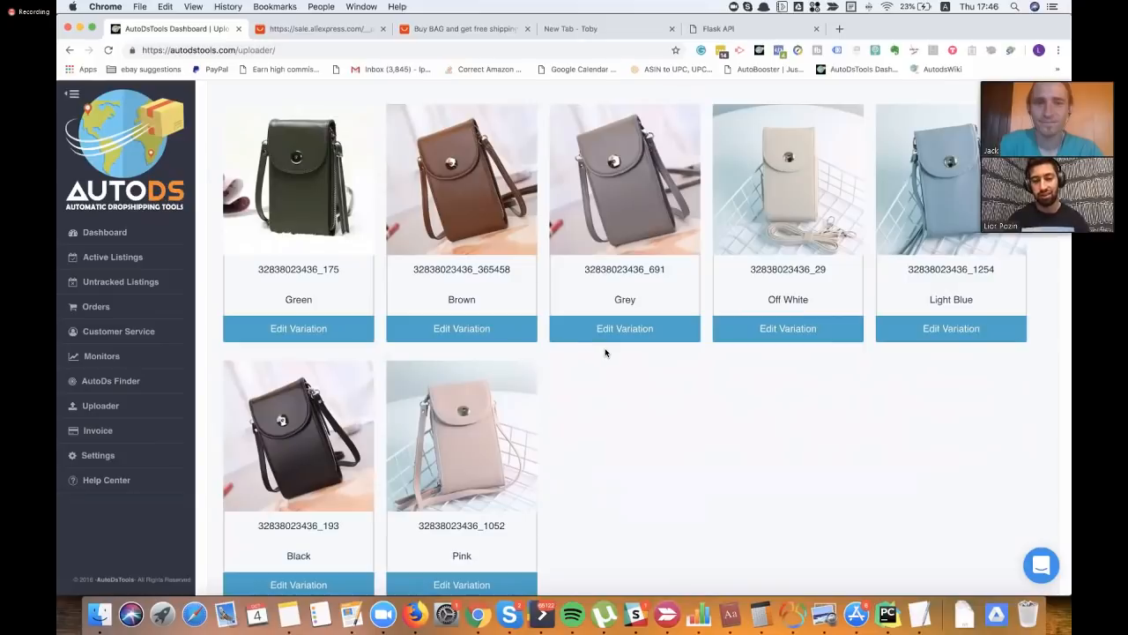
{"action": "scroll", "coordinate": [605, 352], "scroll_direction": "down", "scroll_amount": 2}
{"action": "scroll", "coordinate": [574, 347], "scroll_direction": "up", "scroll_amount": 3}
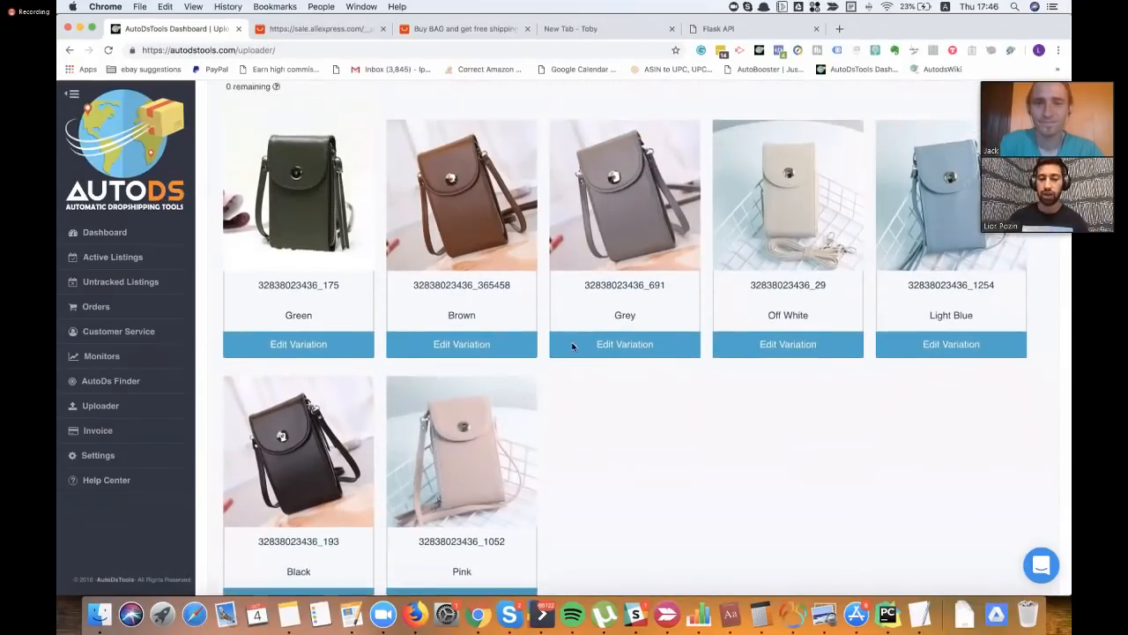
Expand the Green handbag variation to check its price and profit fields, and collapse it again
{"action": "scroll", "coordinate": [488, 352], "scroll_direction": "down", "scroll_amount": 2}
{"action": "scroll", "coordinate": [488, 351], "scroll_direction": "up", "scroll_amount": 2}
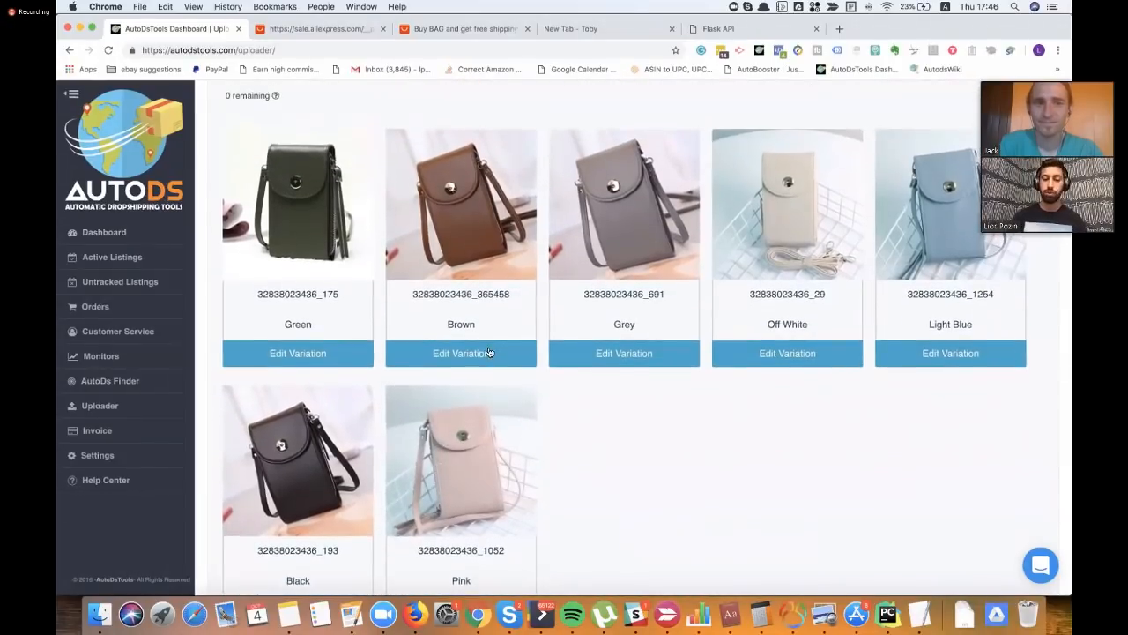
{"action": "scroll", "coordinate": [488, 351], "scroll_direction": "down", "scroll_amount": 1}
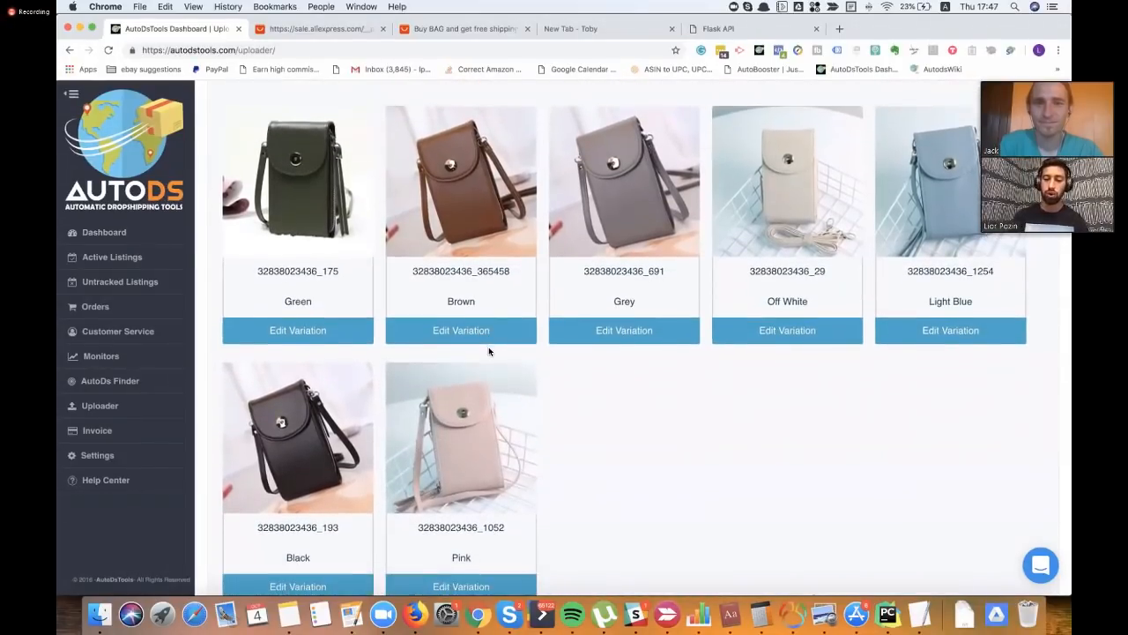
{"action": "left_click", "coordinate": [353, 333]}
{"action": "scroll", "coordinate": [392, 366], "scroll_direction": "down", "scroll_amount": 2}
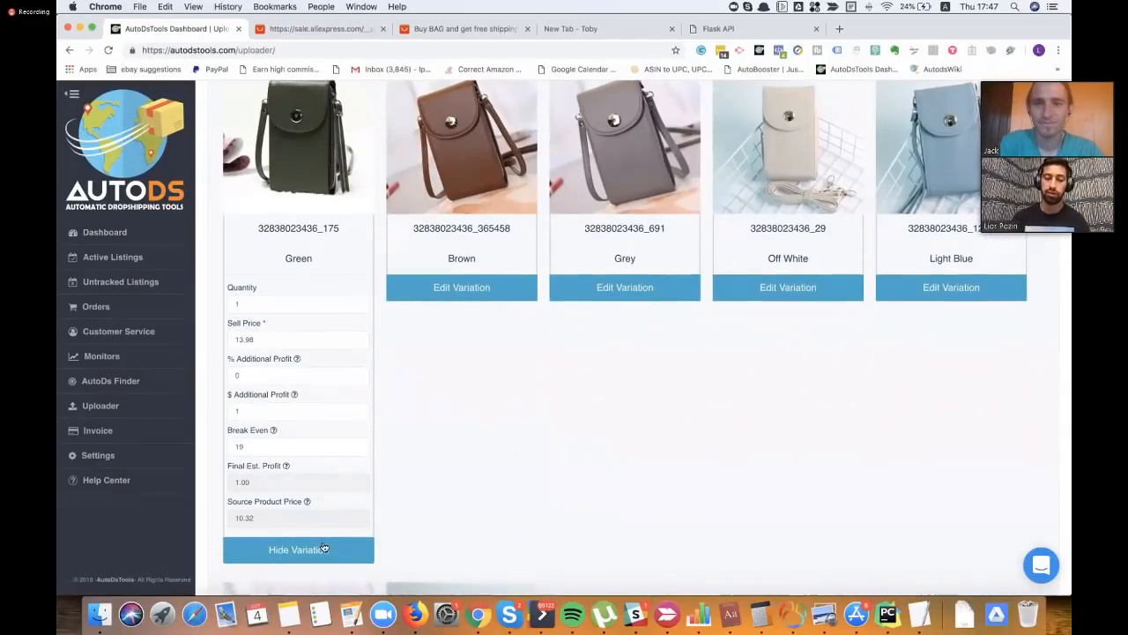
{"action": "left_click", "coordinate": [322, 548]}
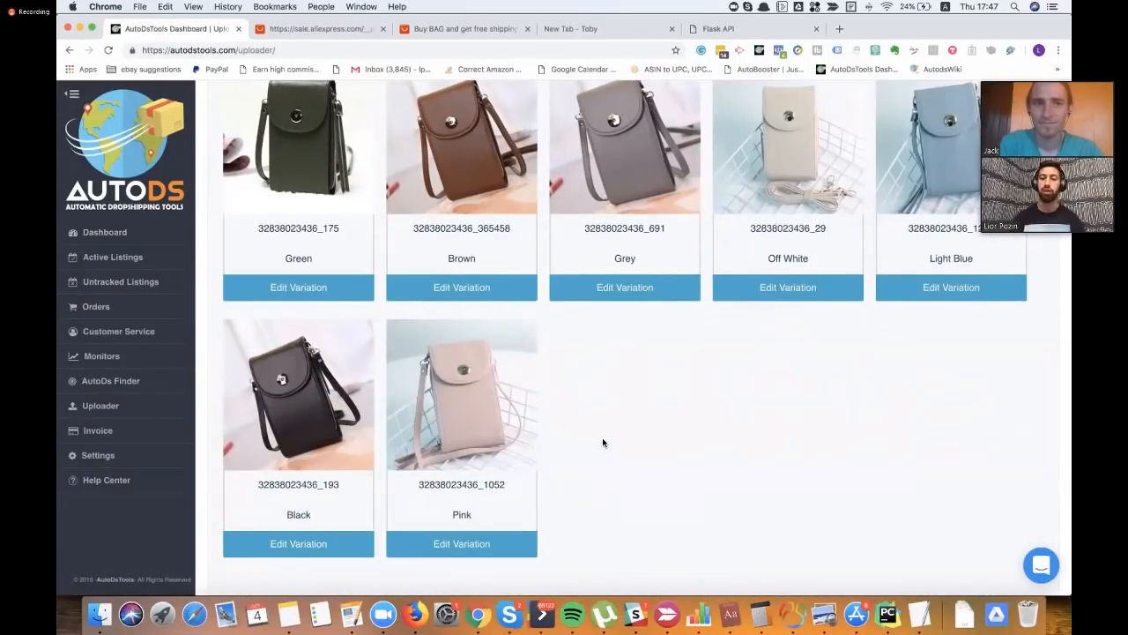
{"action": "scroll", "coordinate": [602, 437], "scroll_direction": "up", "scroll_amount": 1}
{"action": "mouse_move", "coordinate": [521, 421]}
{"action": "scroll", "coordinate": [521, 420], "scroll_direction": "up", "scroll_amount": 1}
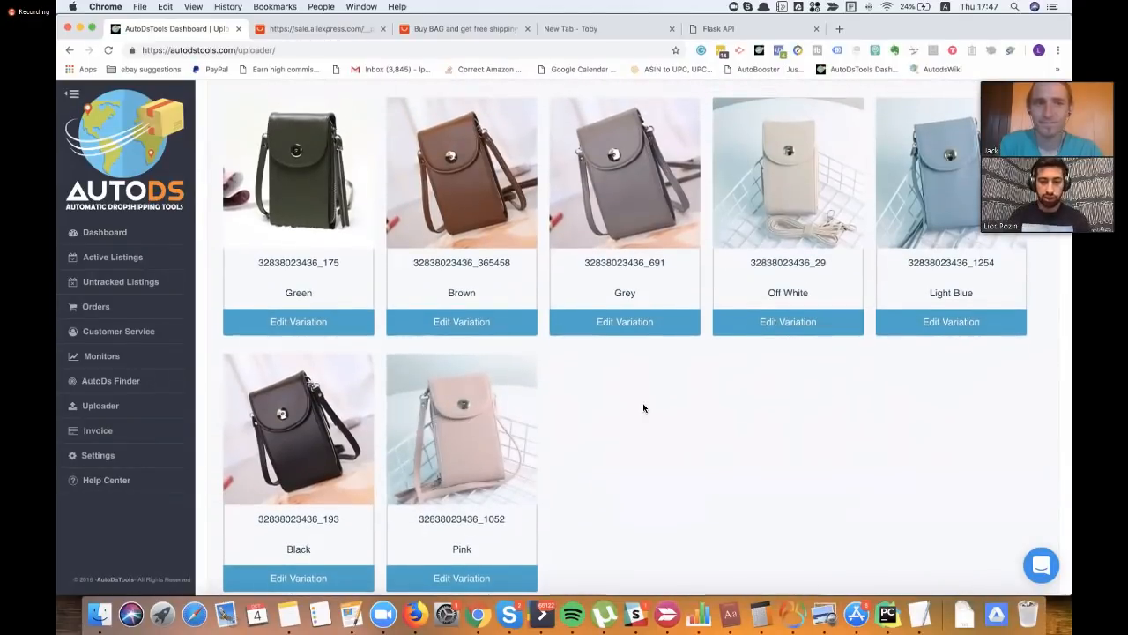
Review the rest of the handbag upload form: category, item specifics, product photos, description, shipping and return settings
{"action": "scroll", "coordinate": [644, 408], "scroll_direction": "down", "scroll_amount": 10}
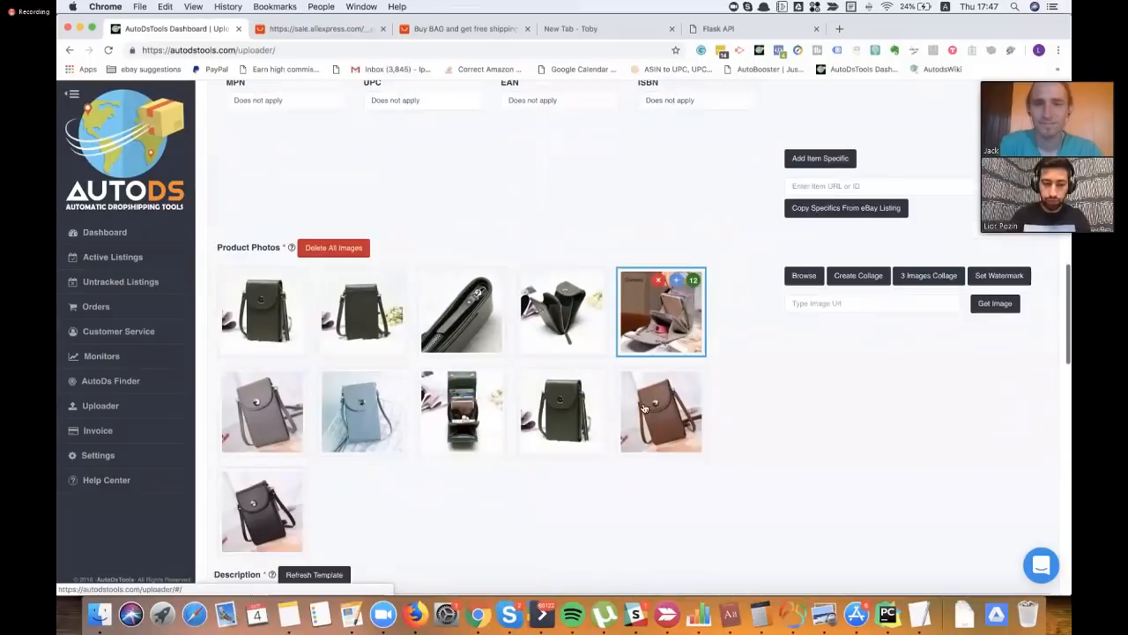
{"action": "scroll", "coordinate": [643, 409], "scroll_direction": "down", "scroll_amount": 5}
{"action": "scroll", "coordinate": [644, 406], "scroll_direction": "up", "scroll_amount": 7}
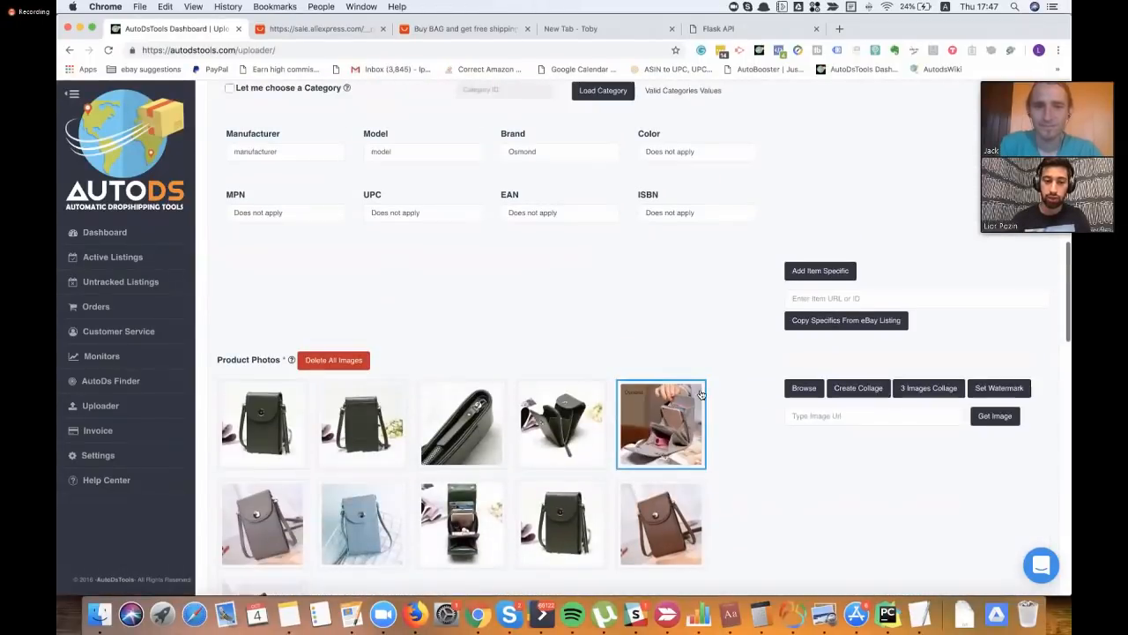
{"action": "scroll", "coordinate": [701, 395], "scroll_direction": "up", "scroll_amount": 5}
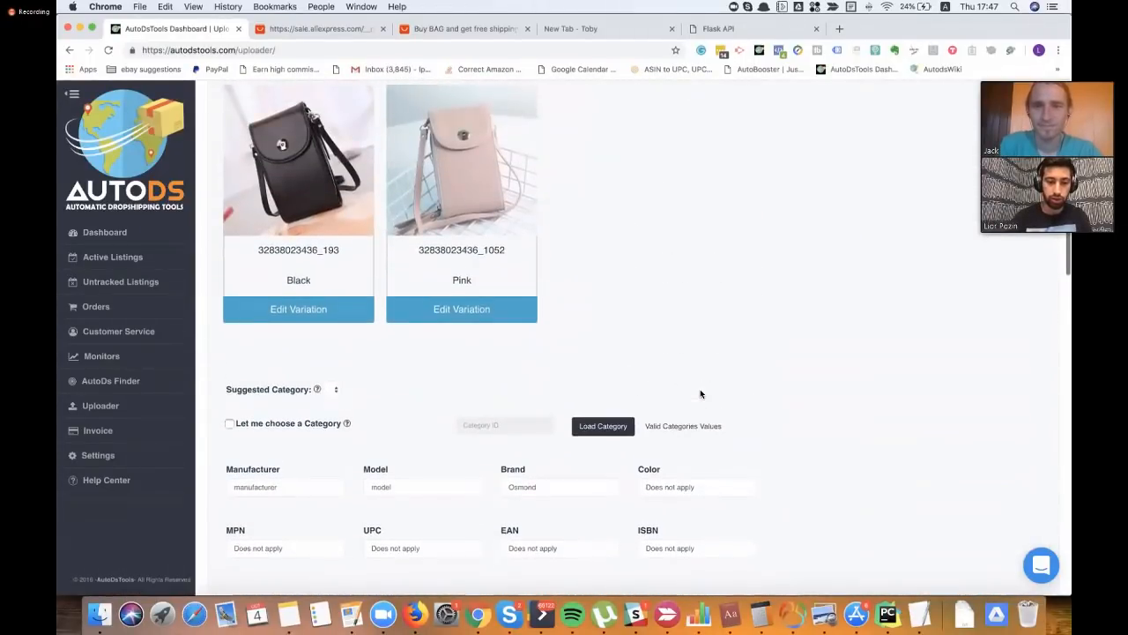
{"action": "scroll", "coordinate": [700, 394], "scroll_direction": "down", "scroll_amount": 1}
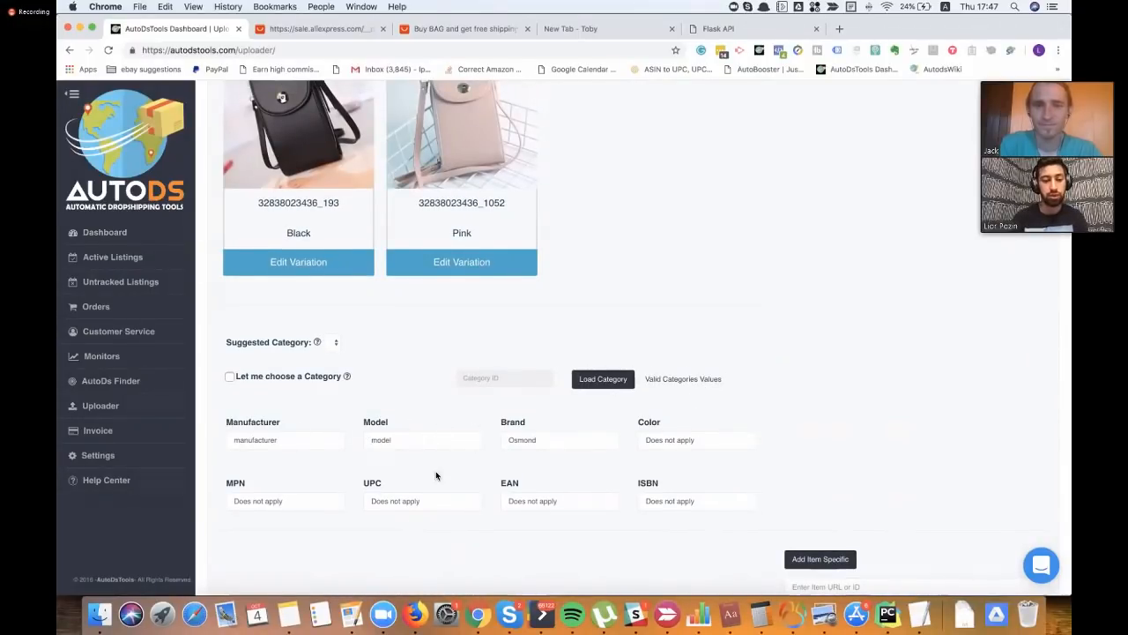
{"action": "scroll", "coordinate": [530, 463], "scroll_direction": "up", "scroll_amount": 1}
{"action": "scroll", "coordinate": [529, 463], "scroll_direction": "down", "scroll_amount": 1}
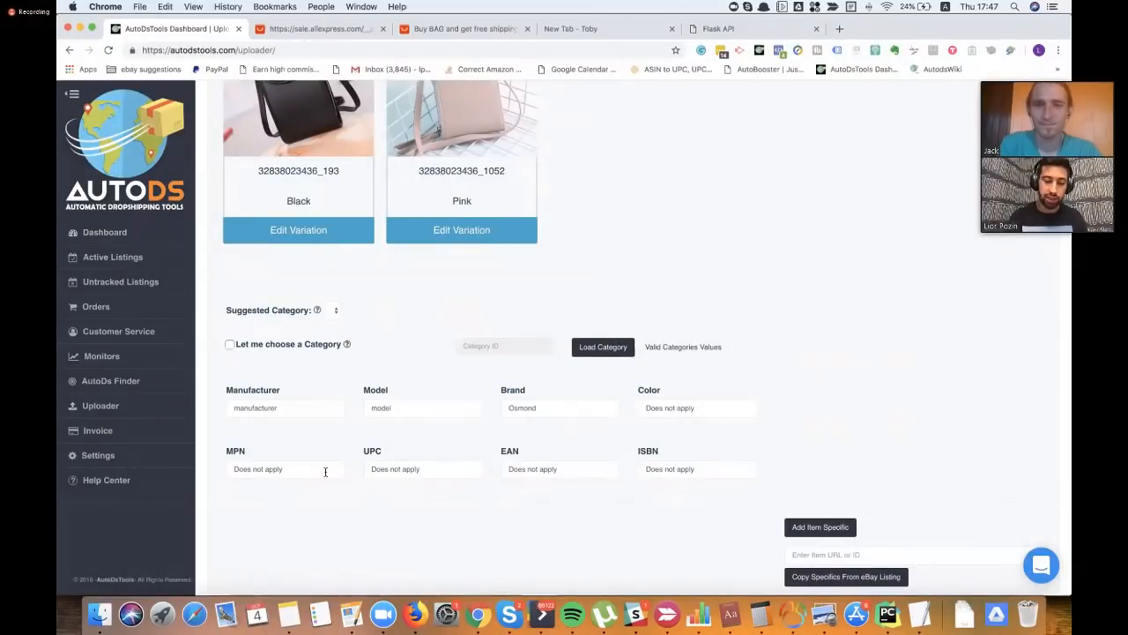
{"action": "scroll", "coordinate": [541, 483], "scroll_direction": "down", "scroll_amount": 3}
{"action": "scroll", "coordinate": [474, 339], "scroll_direction": "down", "scroll_amount": 7}
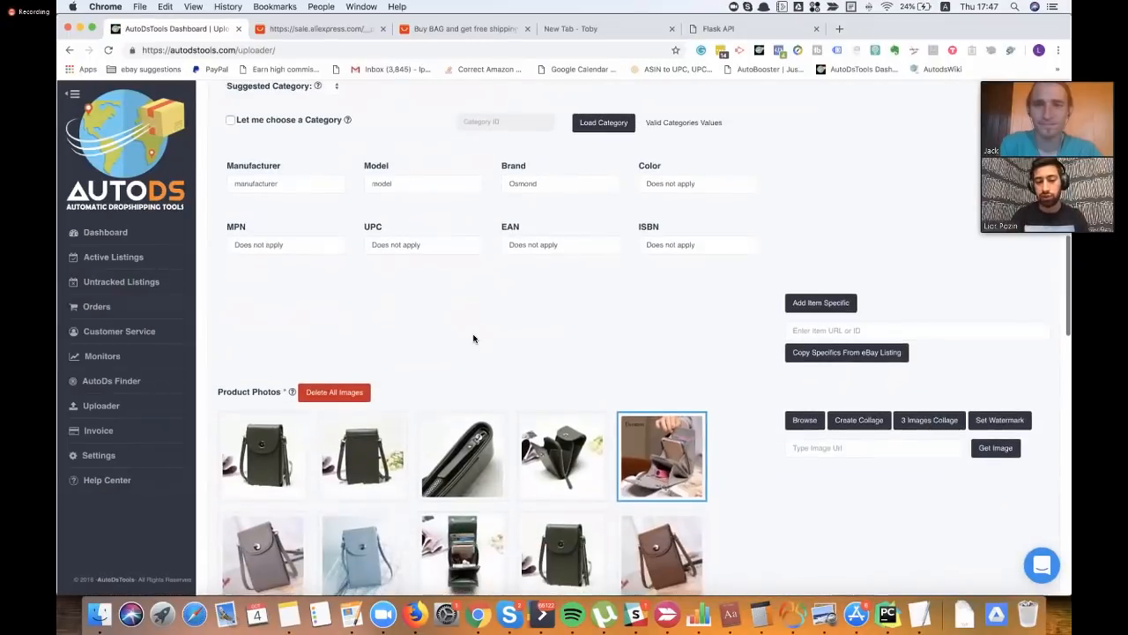
{"action": "scroll", "coordinate": [387, 313], "scroll_direction": "down", "scroll_amount": 20}
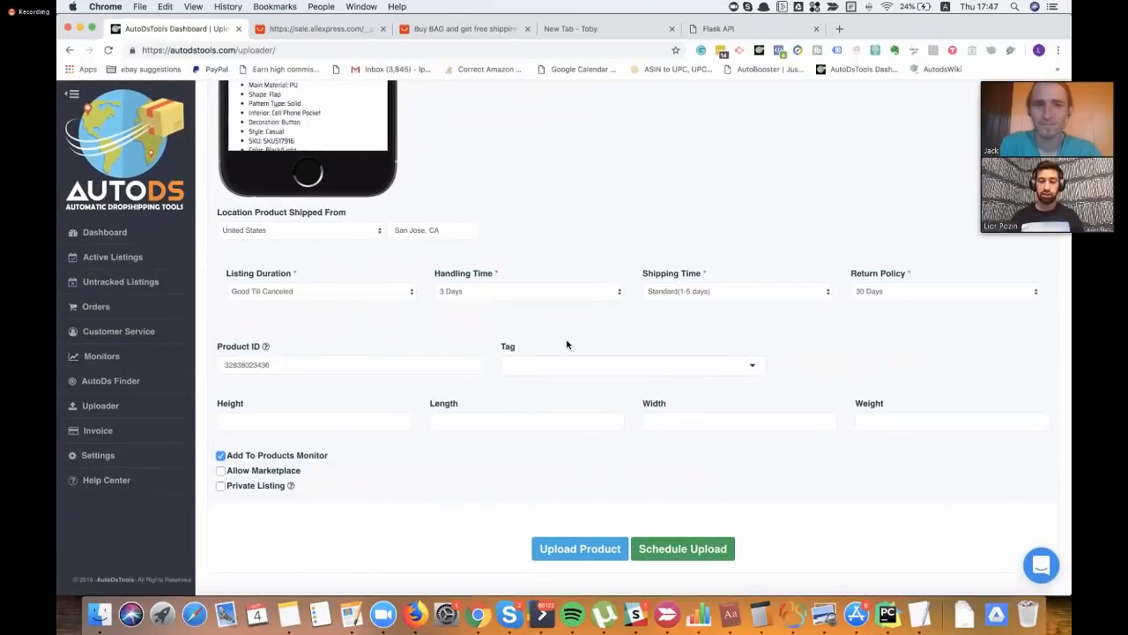
{"action": "scroll", "coordinate": [582, 287], "scroll_direction": "up", "scroll_amount": 20}
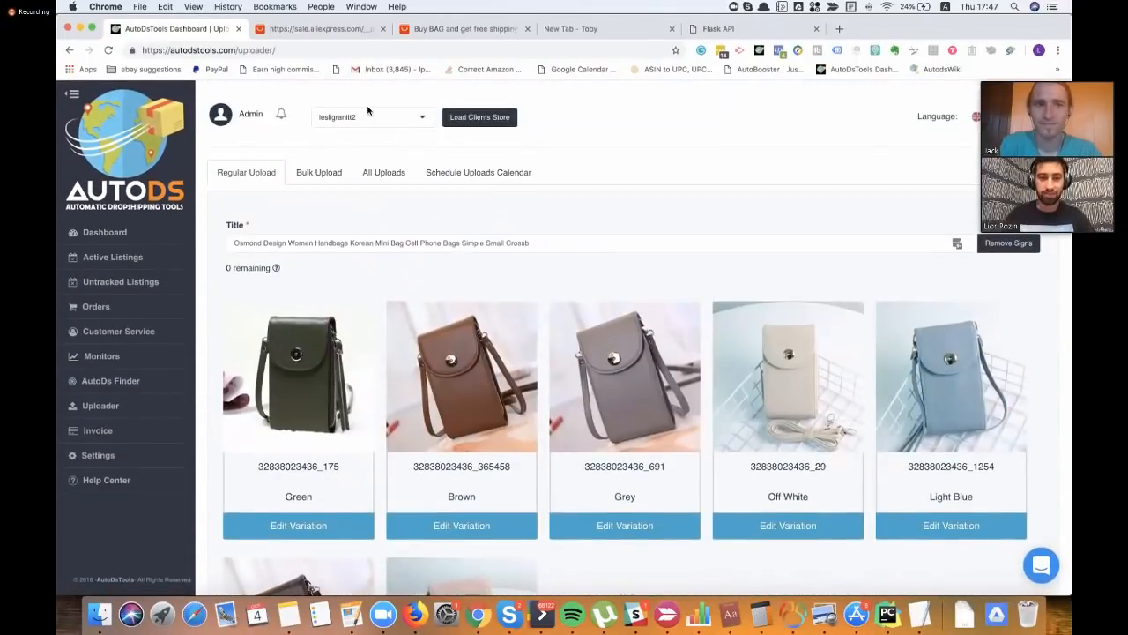
Compare the handbag's AliExpress product page with the colour variations imported into the AutoDS uploader
{"action": "left_click", "coordinate": [352, 29]}
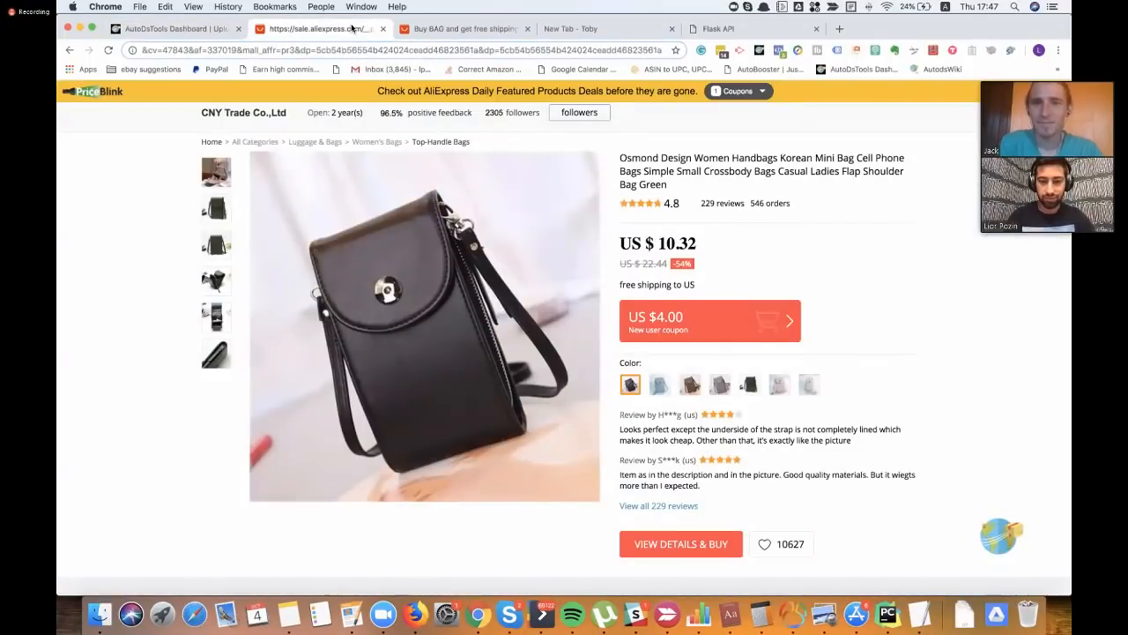
{"action": "scroll", "coordinate": [513, 155], "scroll_direction": "down", "scroll_amount": 1}
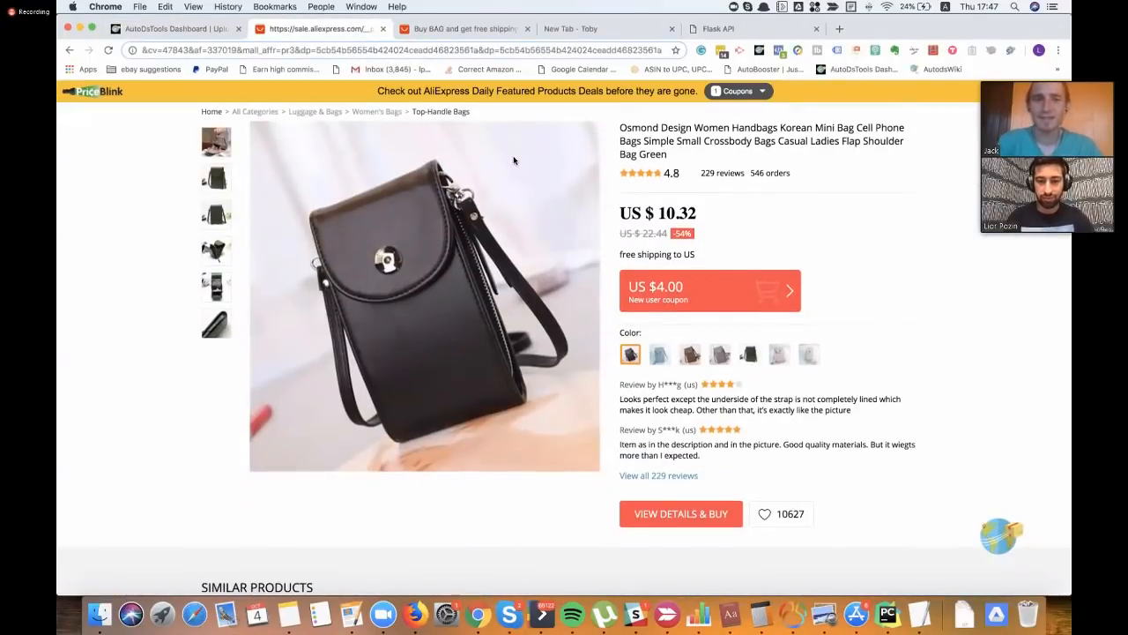
{"action": "left_click", "coordinate": [212, 30]}
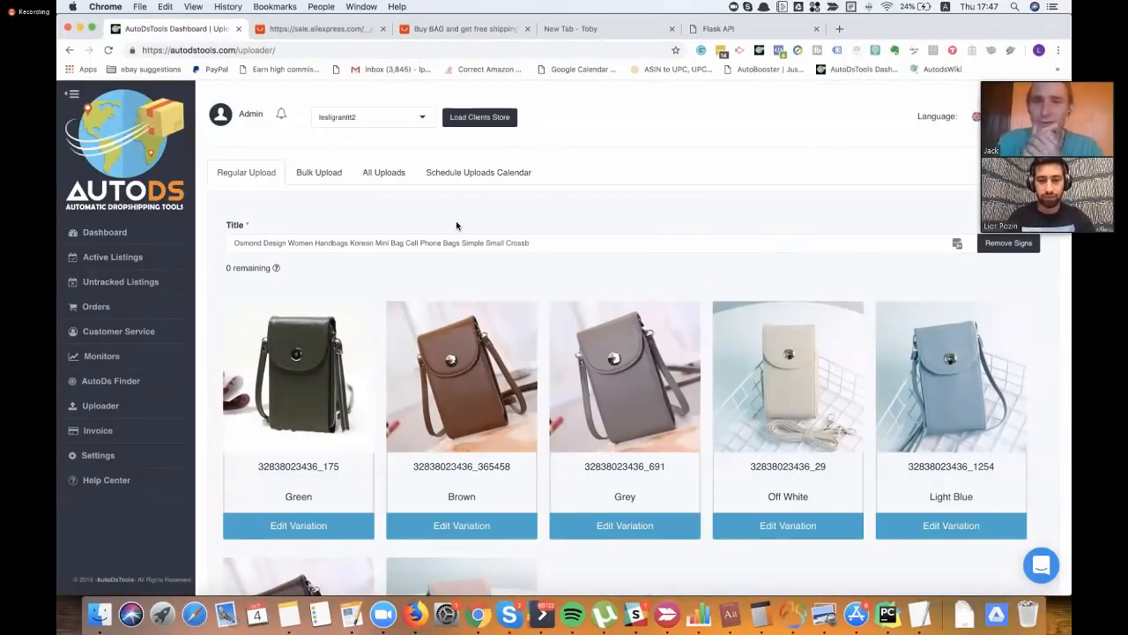
{"action": "mouse_move", "coordinate": [342, 362]}
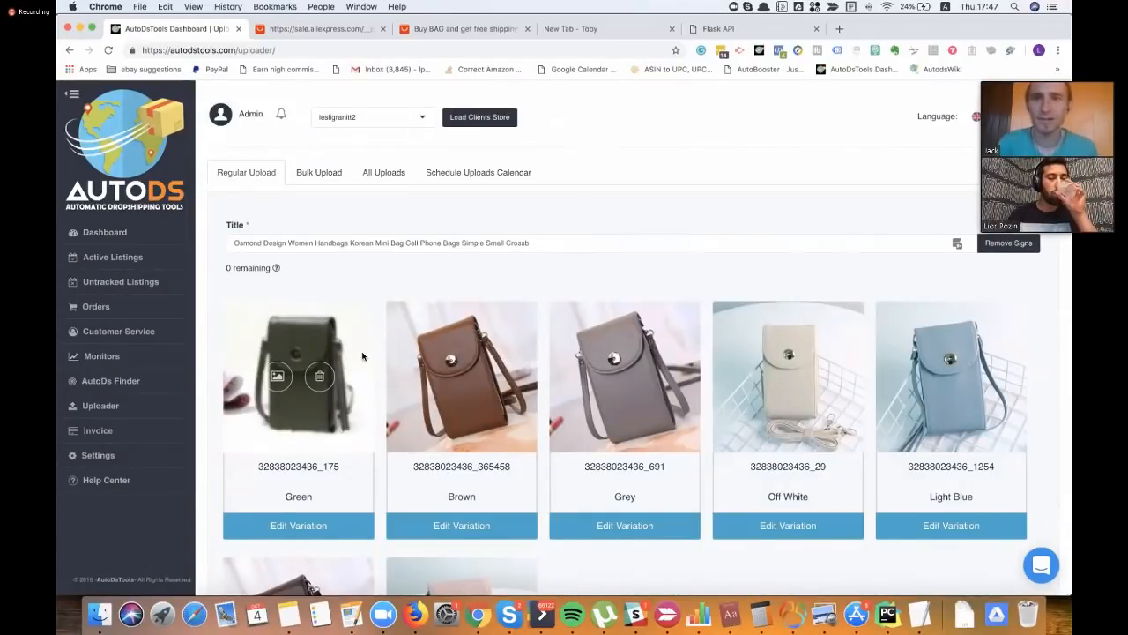
{"action": "mouse_move", "coordinate": [449, 338]}
{"action": "scroll", "coordinate": [457, 335], "scroll_direction": "down", "scroll_amount": 1}
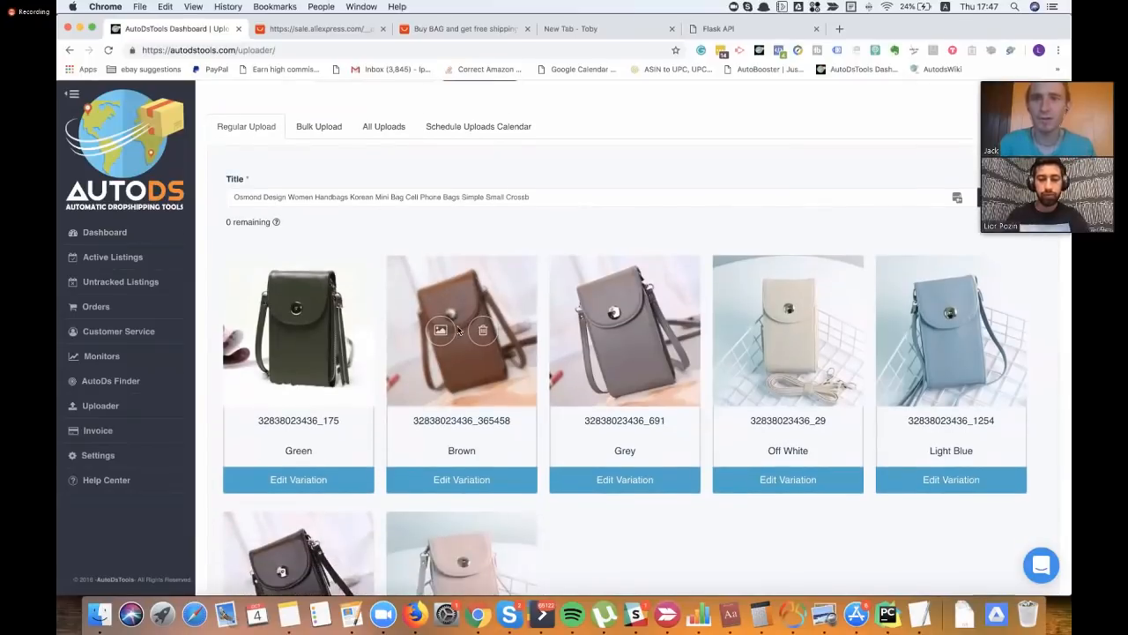
{"action": "scroll", "coordinate": [590, 257], "scroll_direction": "down", "scroll_amount": 3}
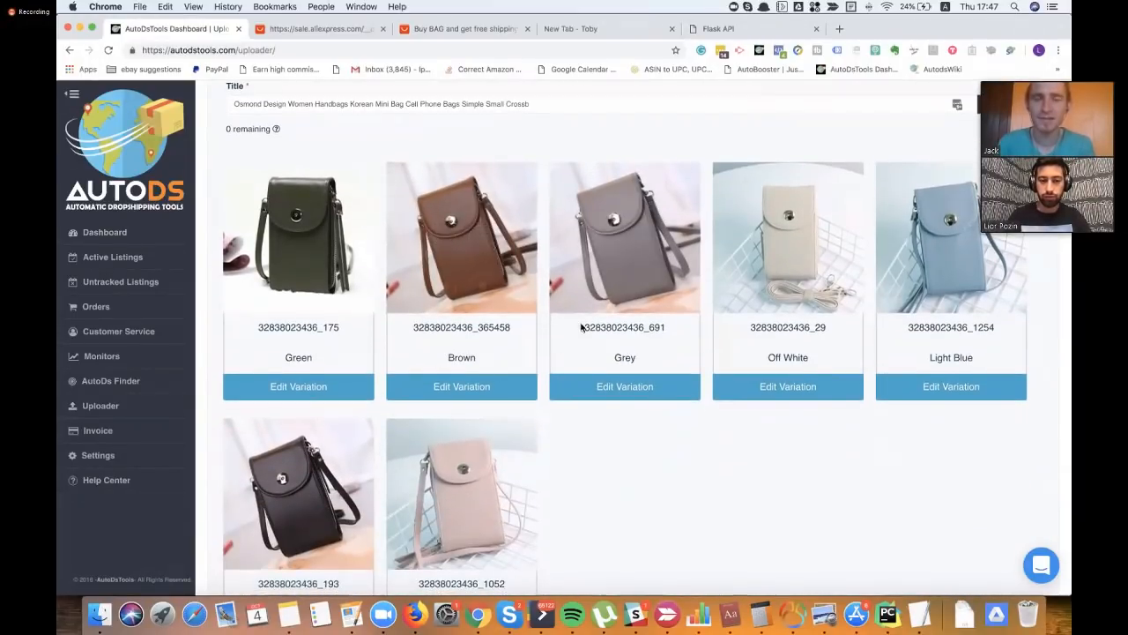
{"action": "scroll", "coordinate": [527, 351], "scroll_direction": "down", "scroll_amount": 1}
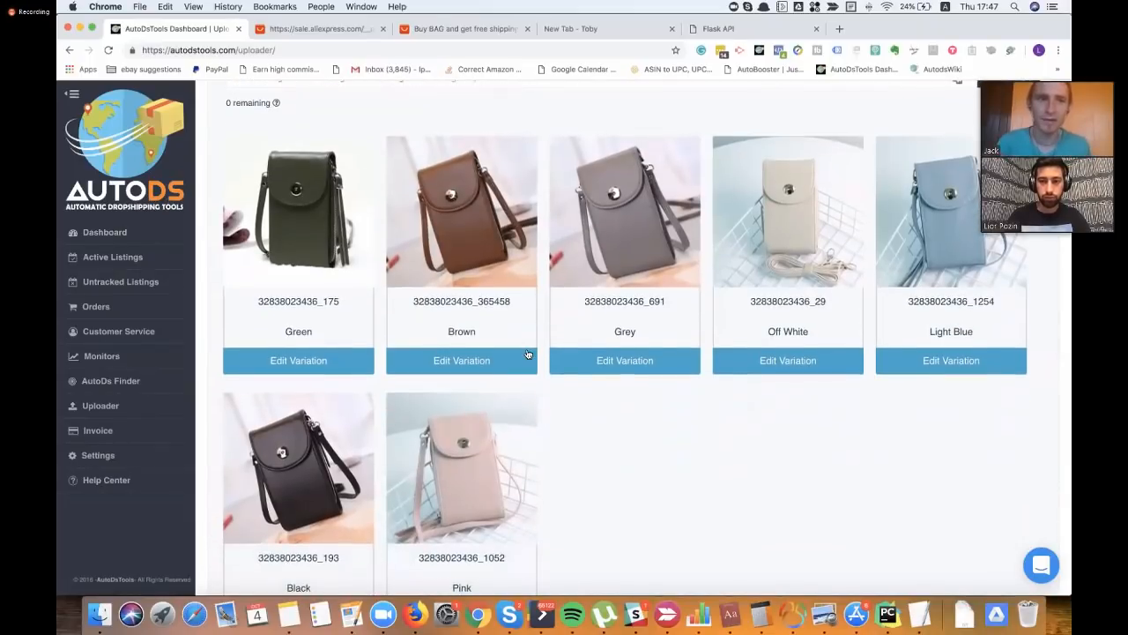
{"action": "scroll", "coordinate": [541, 440], "scroll_direction": "down", "scroll_amount": 2}
{"action": "scroll", "coordinate": [541, 440], "scroll_direction": "down", "scroll_amount": 1}
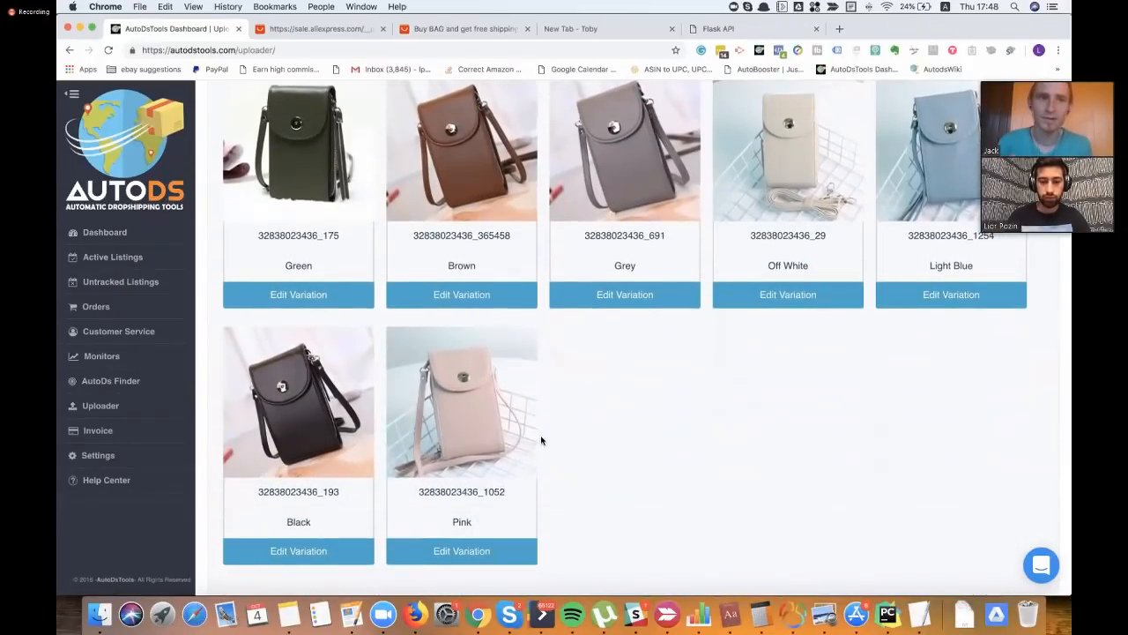
Switch to the handbag's AliExpress page and copy its product URL
{"action": "left_click", "coordinate": [331, 30]}
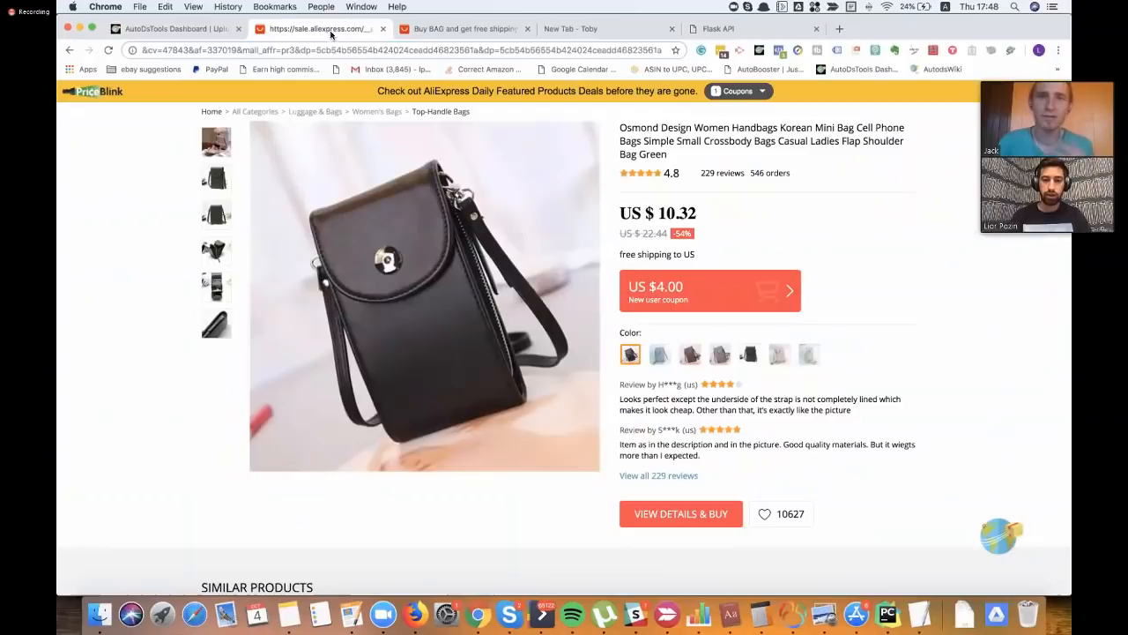
{"action": "scroll", "coordinate": [618, 295], "scroll_direction": "up", "scroll_amount": 2}
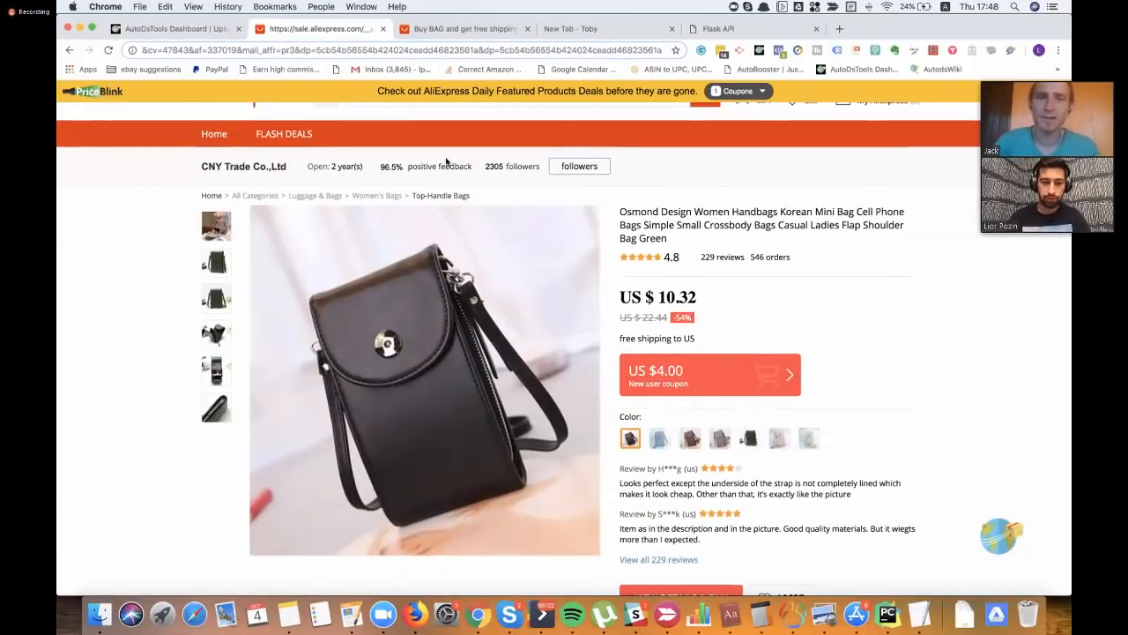
{"action": "scroll", "coordinate": [599, 207], "scroll_direction": "down", "scroll_amount": 4}
{"action": "scroll", "coordinate": [708, 255], "scroll_direction": "up", "scroll_amount": 5}
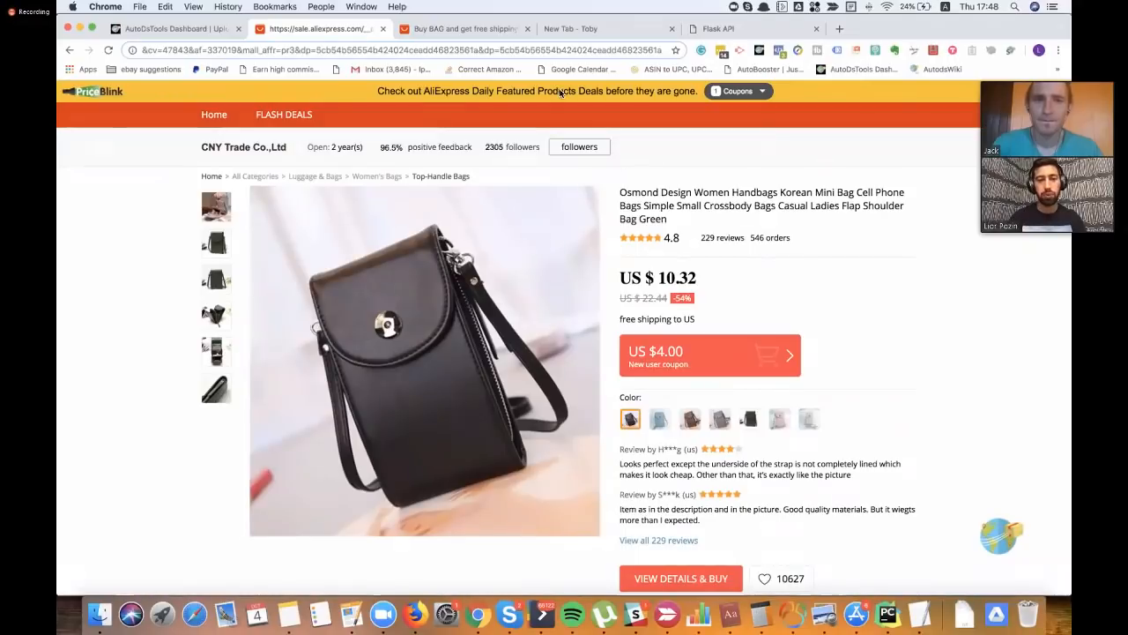
{"action": "left_click", "coordinate": [477, 51]}
Open a fresh AutoDS upload form, paste the copied handbag URL as the product ID and set the source product site to Aliexpress
{"action": "left_click", "coordinate": [176, 29]}
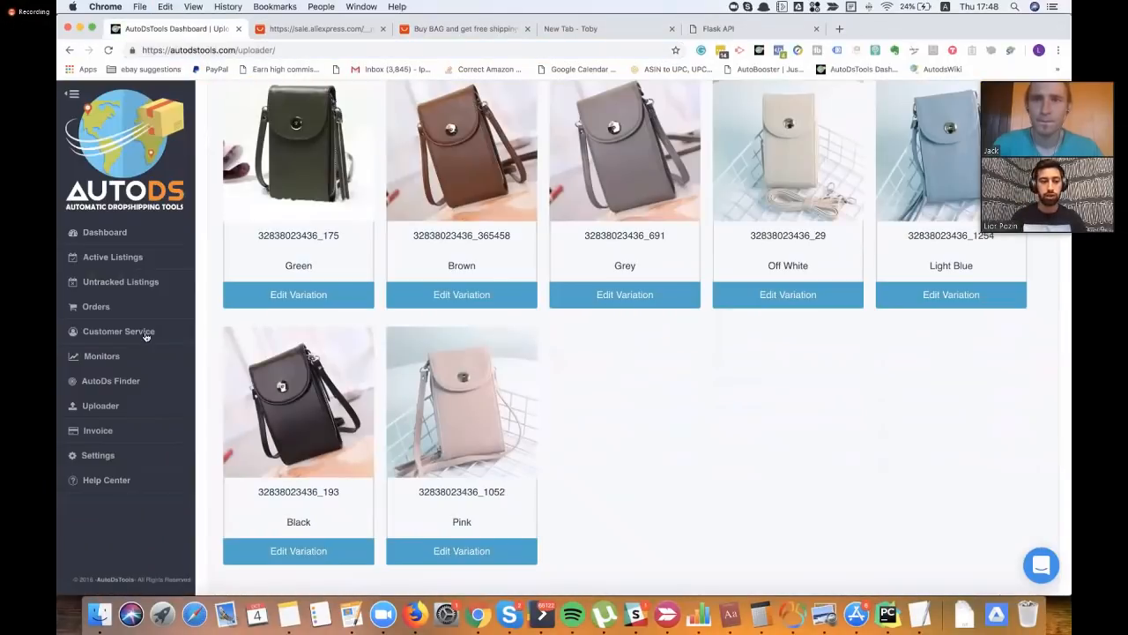
{"action": "left_click", "coordinate": [120, 407]}
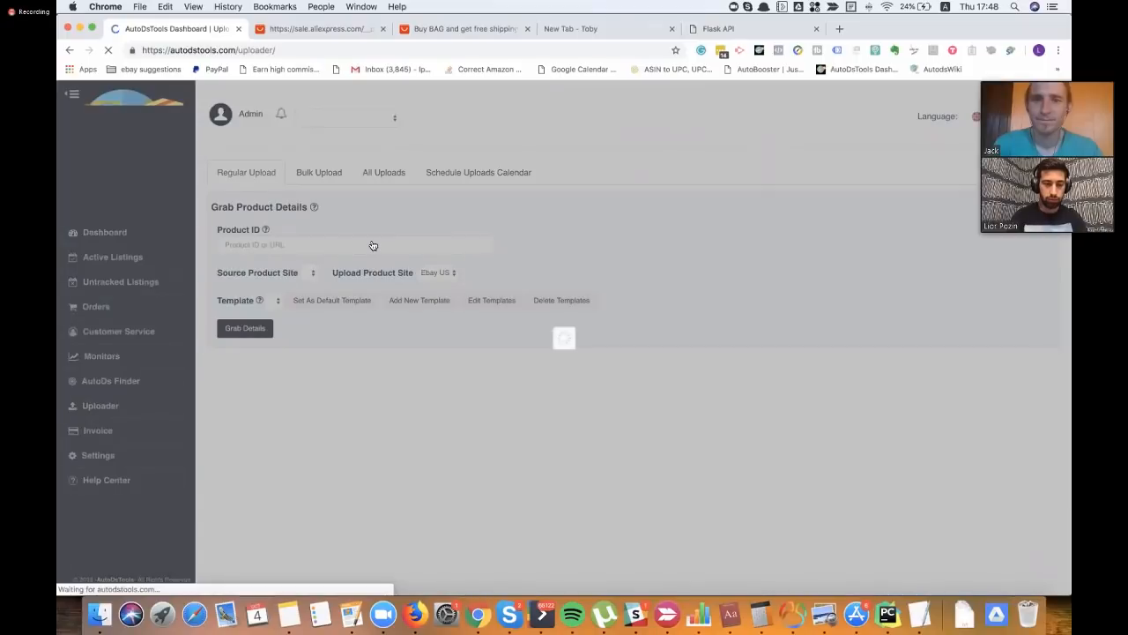
{"action": "key", "text": "super+v"}
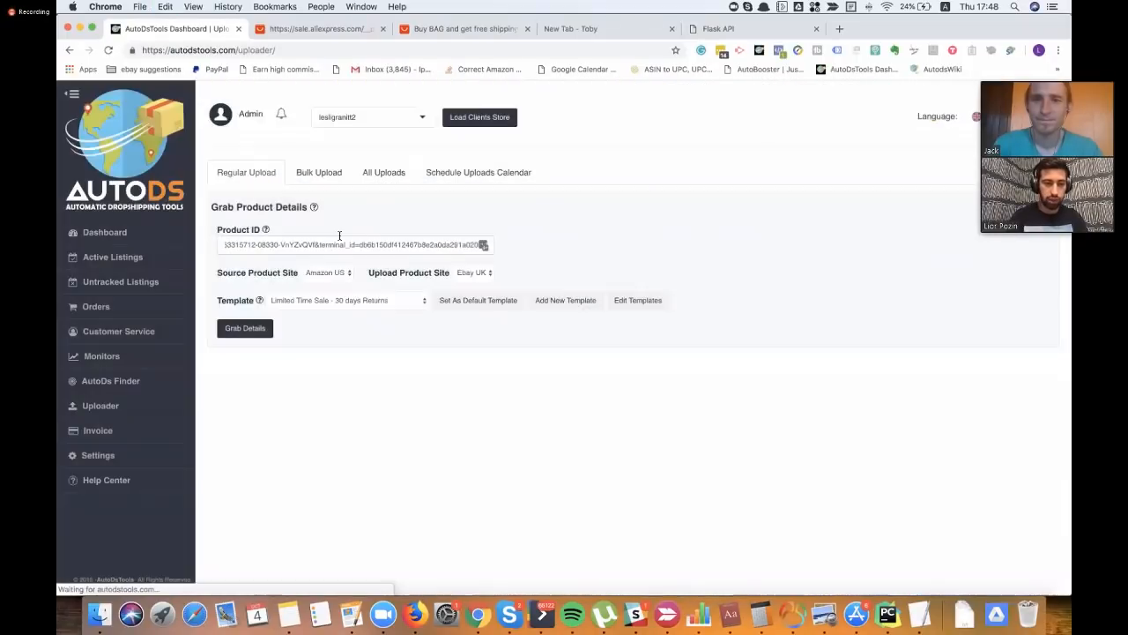
{"action": "left_click", "coordinate": [329, 273]}
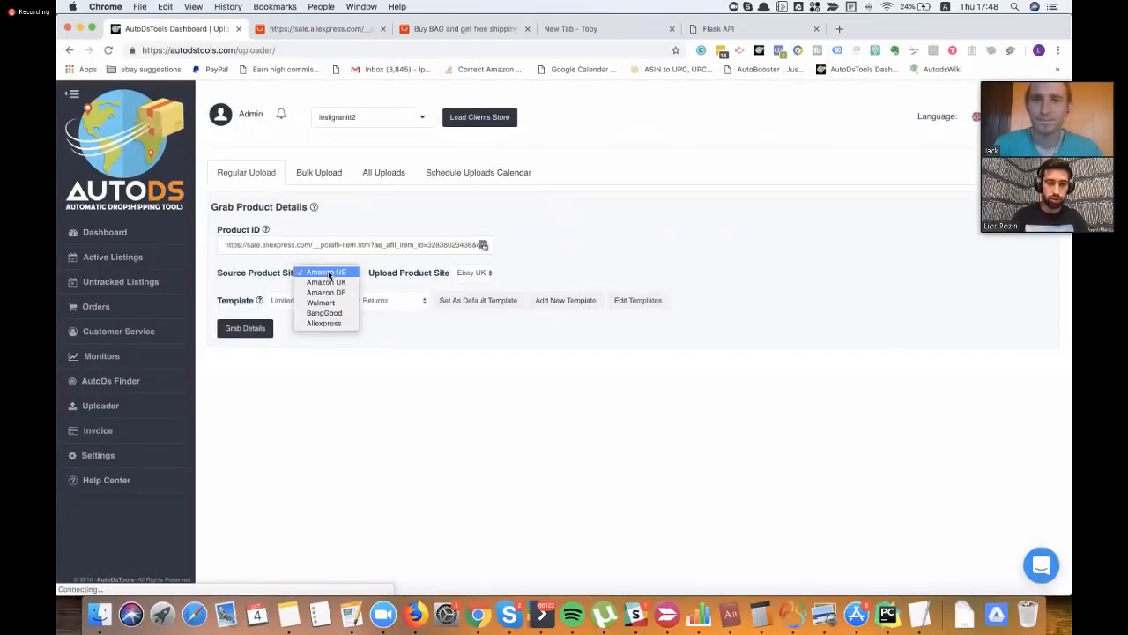
{"action": "left_click", "coordinate": [326, 322]}
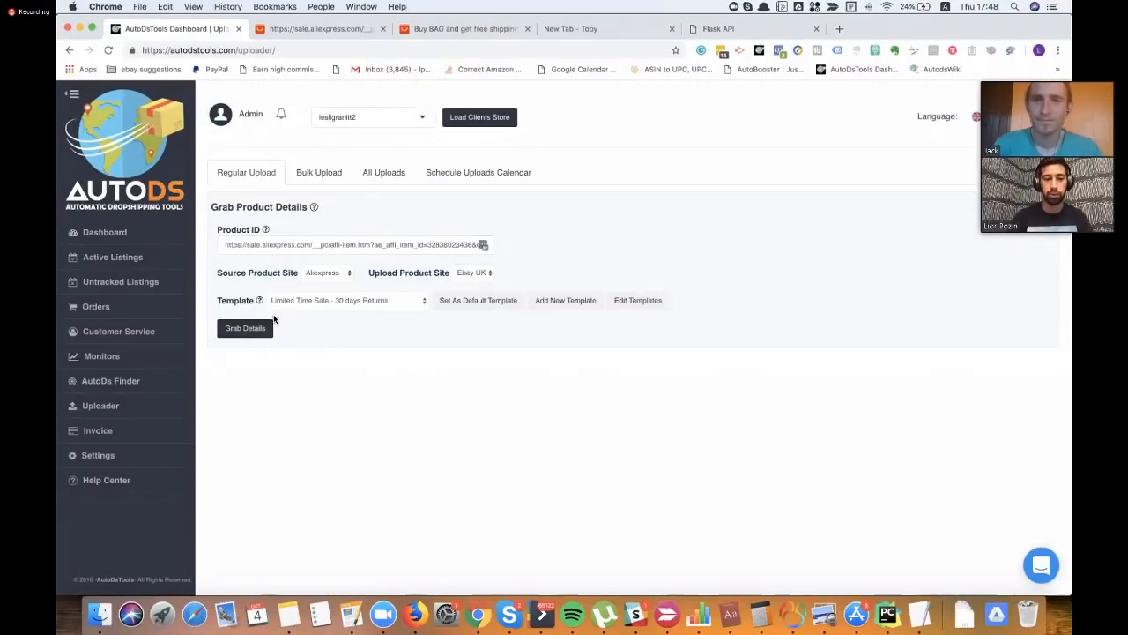
On the handbag's AliExpress page, preview the light blue, pink and off-white colour options and examine their price
{"action": "left_click", "coordinate": [335, 26]}
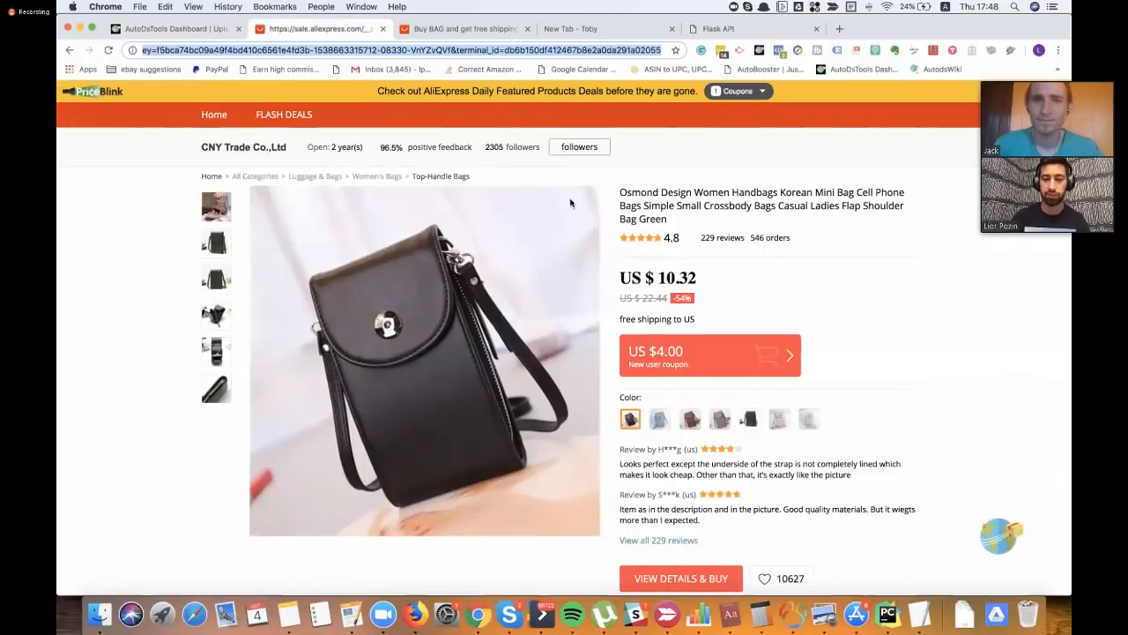
{"action": "left_click", "coordinate": [204, 30]}
{"action": "left_click", "coordinate": [291, 29]}
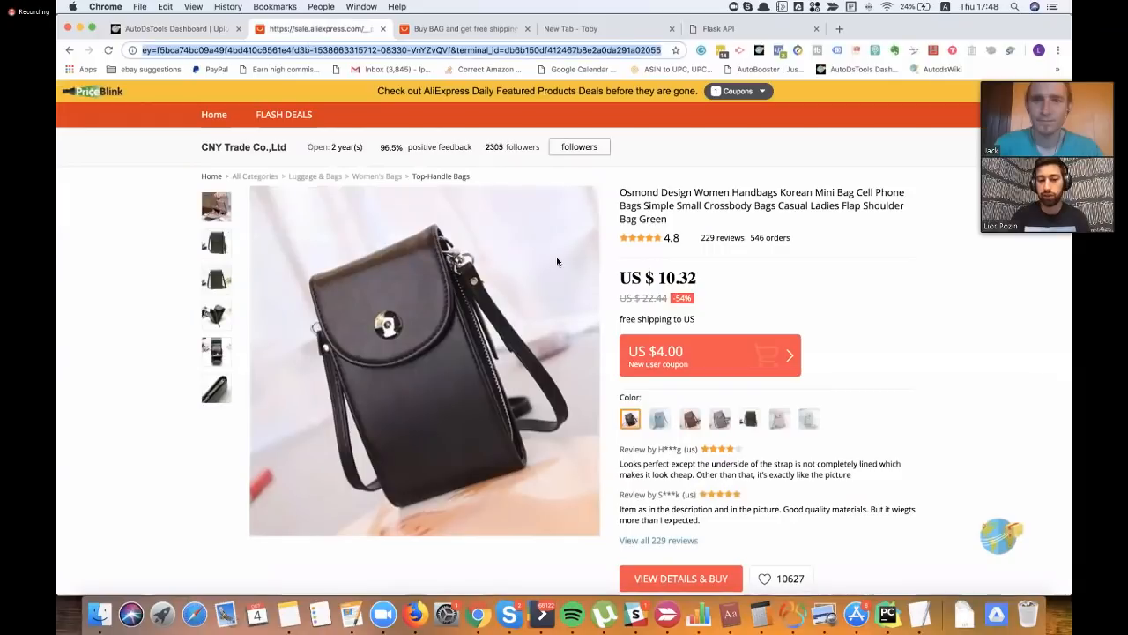
{"action": "scroll", "coordinate": [617, 291], "scroll_direction": "down", "scroll_amount": 2}
{"action": "left_click", "coordinate": [660, 365]}
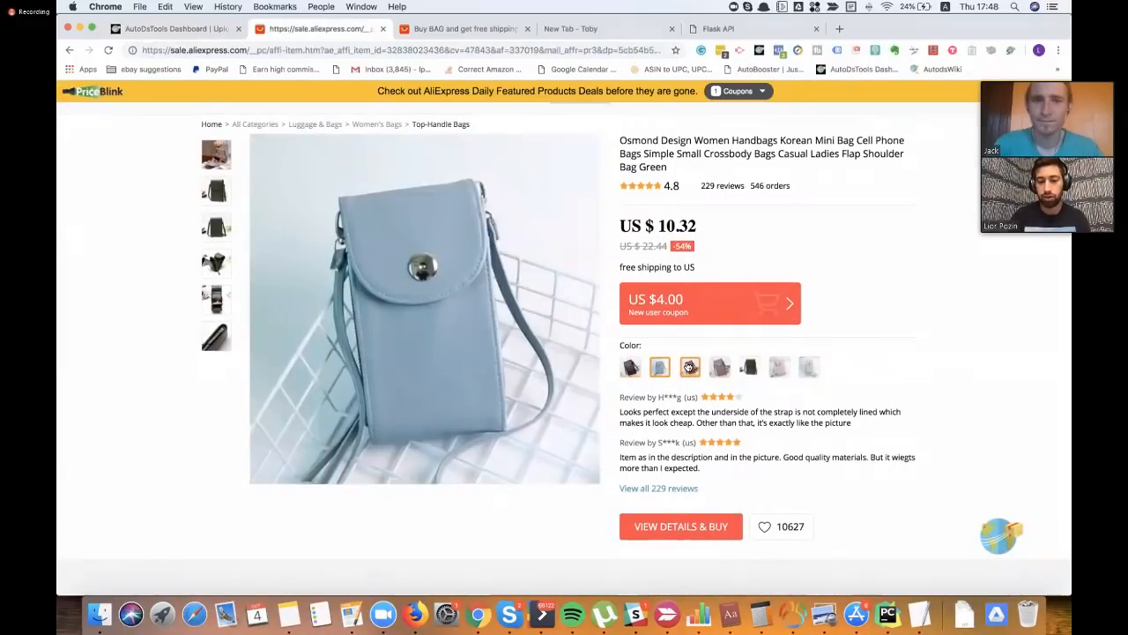
{"action": "left_click", "coordinate": [780, 366]}
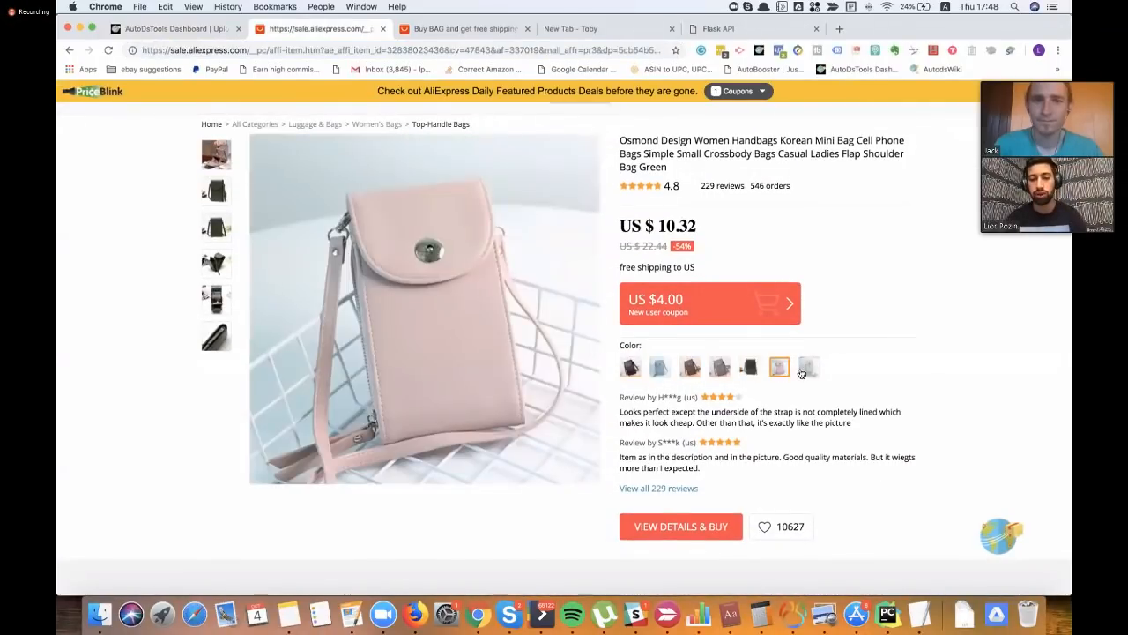
{"action": "left_click", "coordinate": [803, 373]}
{"action": "scroll", "coordinate": [699, 262], "scroll_direction": "up", "scroll_amount": 2}
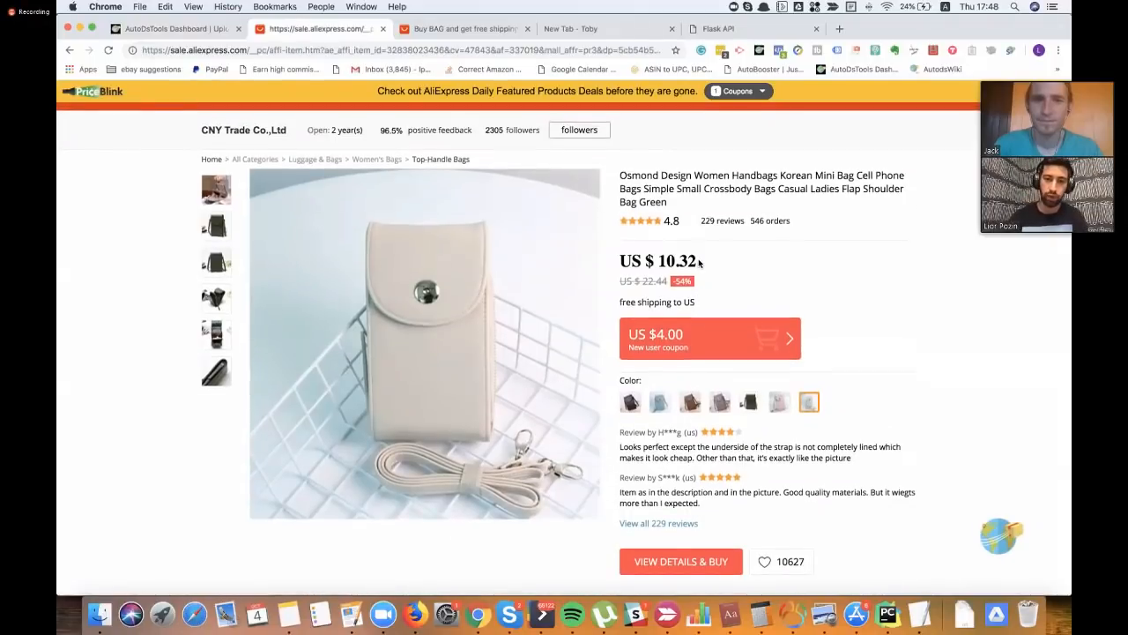
{"action": "scroll", "coordinate": [699, 263], "scroll_direction": "up", "scroll_amount": 2}
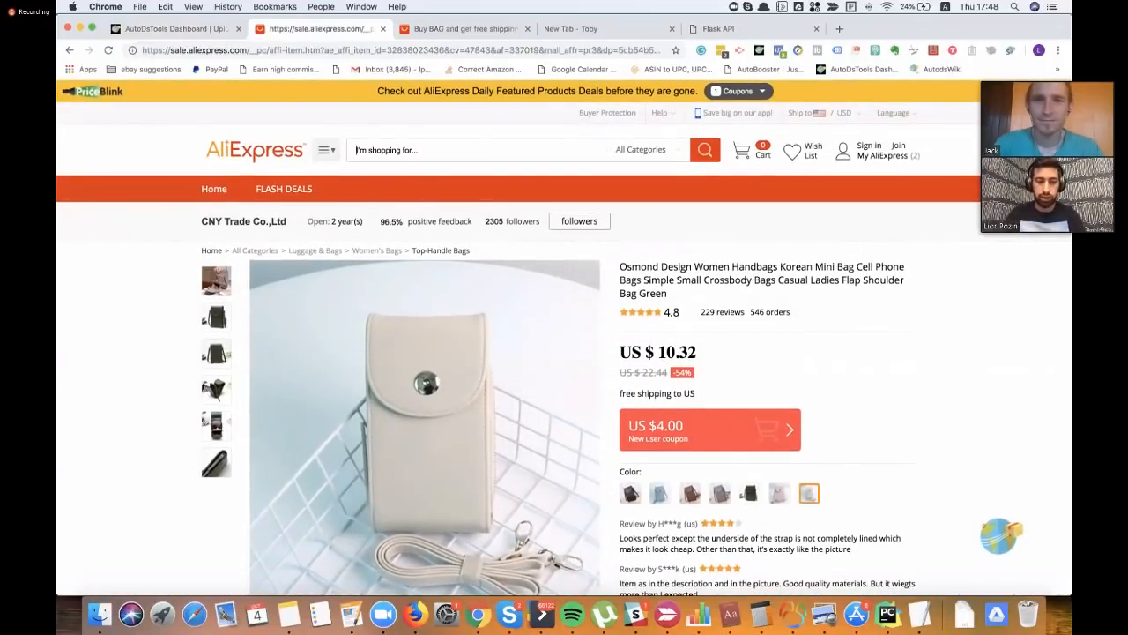
Search AliExpress for "BAG" and open the product page of the 2018 Men Cow Genuine Leather Hand Bag
{"action": "type", "text": "BAG"}
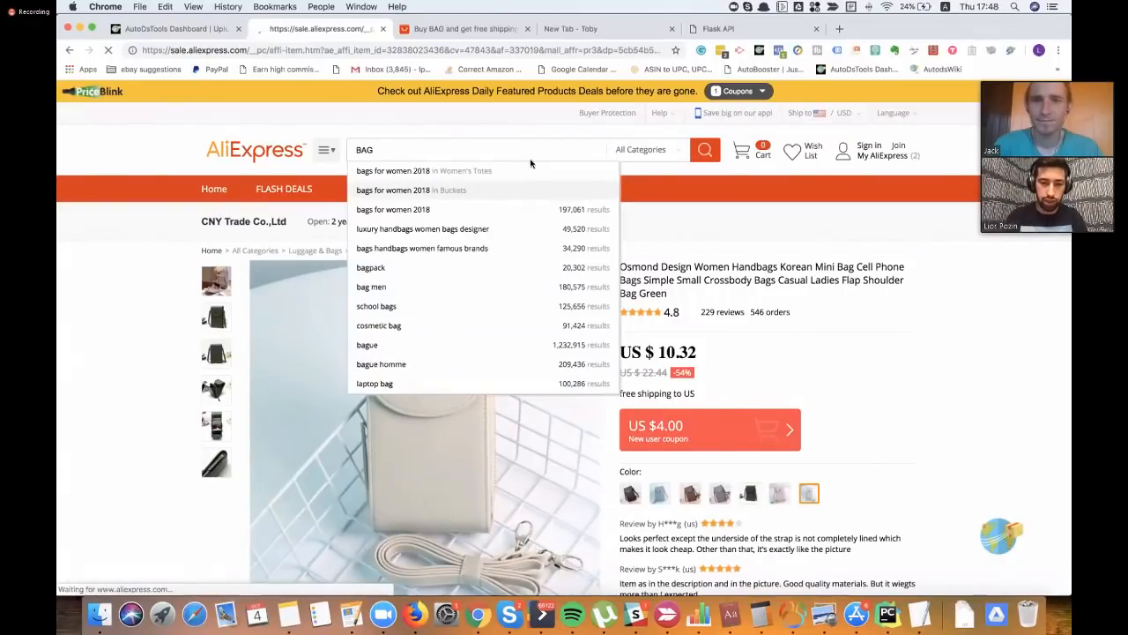
{"action": "key", "text": "Return"}
{"action": "scroll", "coordinate": [658, 245], "scroll_direction": "down", "scroll_amount": 3}
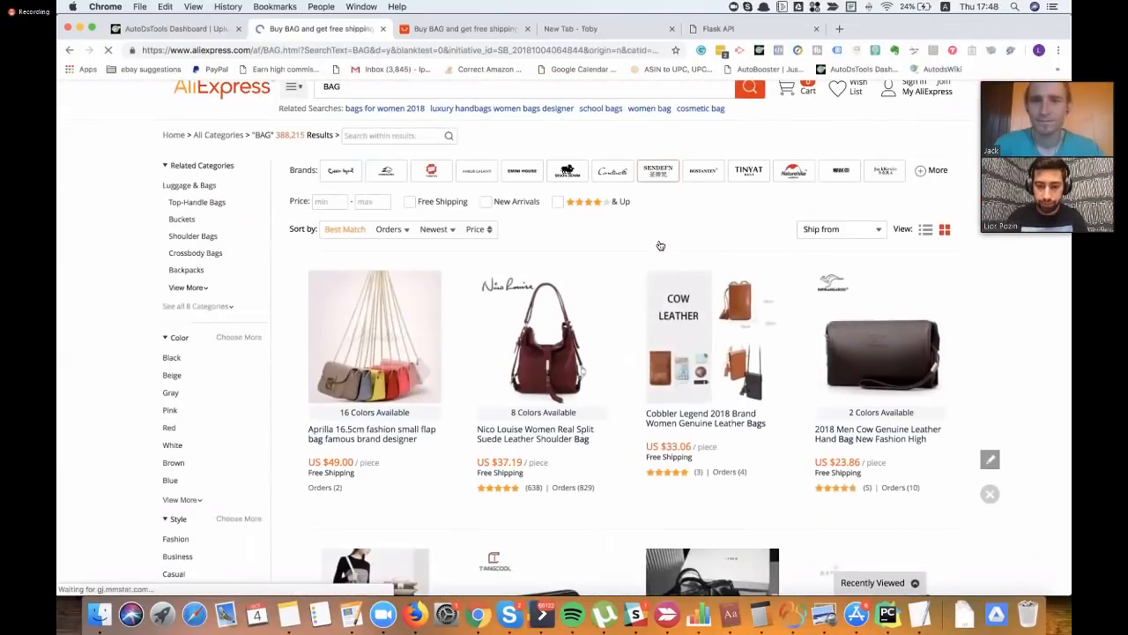
{"action": "scroll", "coordinate": [661, 245], "scroll_direction": "down", "scroll_amount": 4}
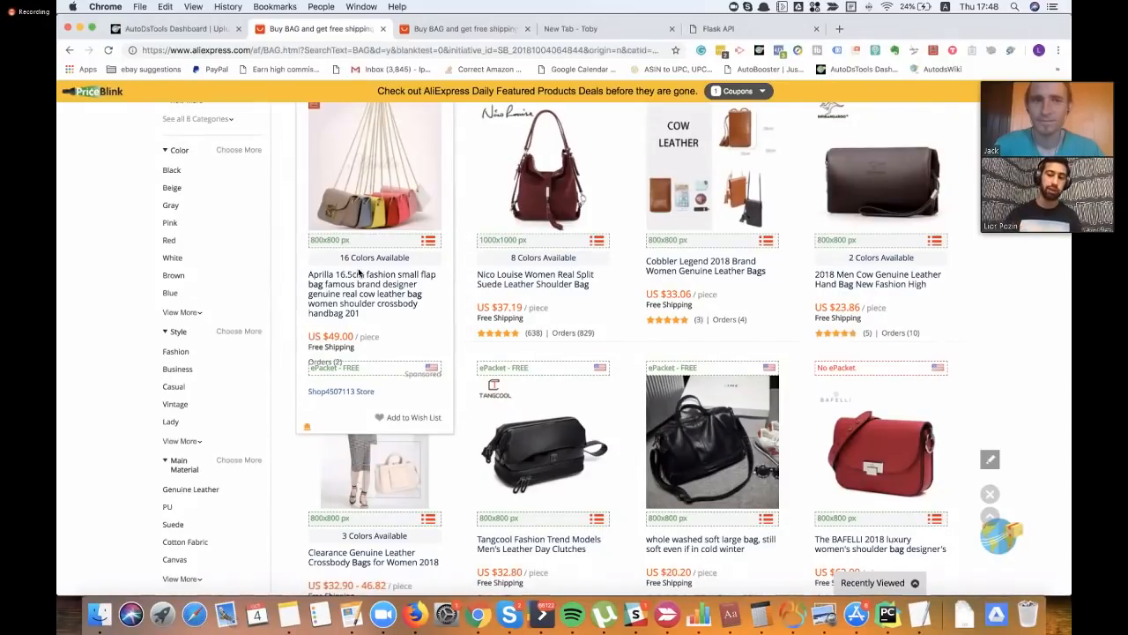
{"action": "left_click", "coordinate": [859, 168]}
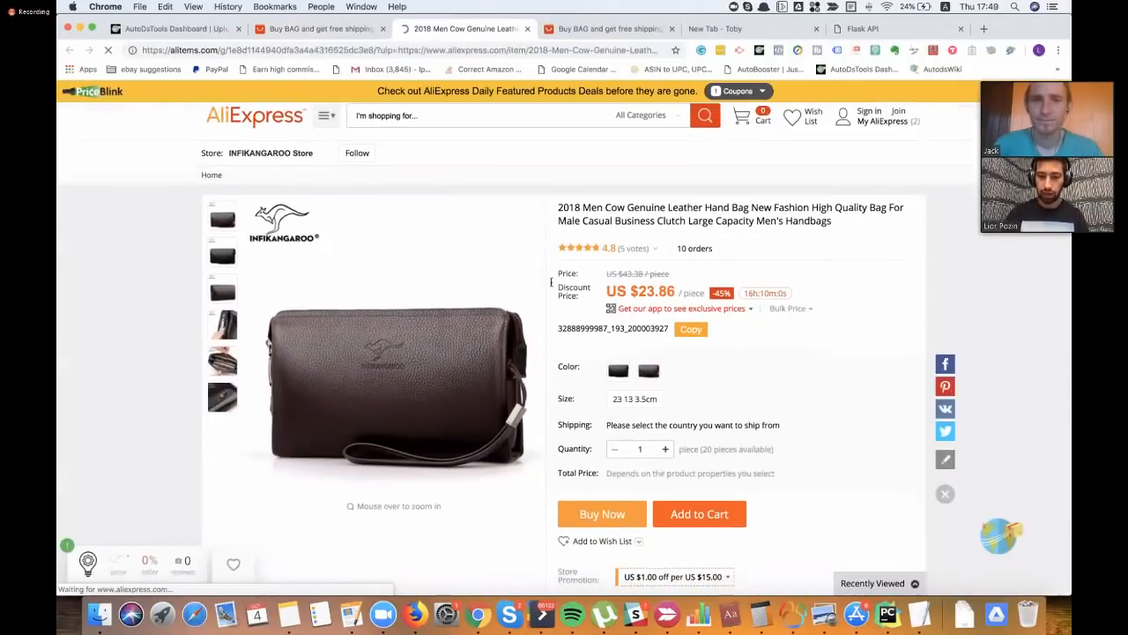
Copy the full variation ID shown for the black colour of the men's leather hand bag
{"action": "scroll", "coordinate": [653, 304], "scroll_direction": "down", "scroll_amount": 2}
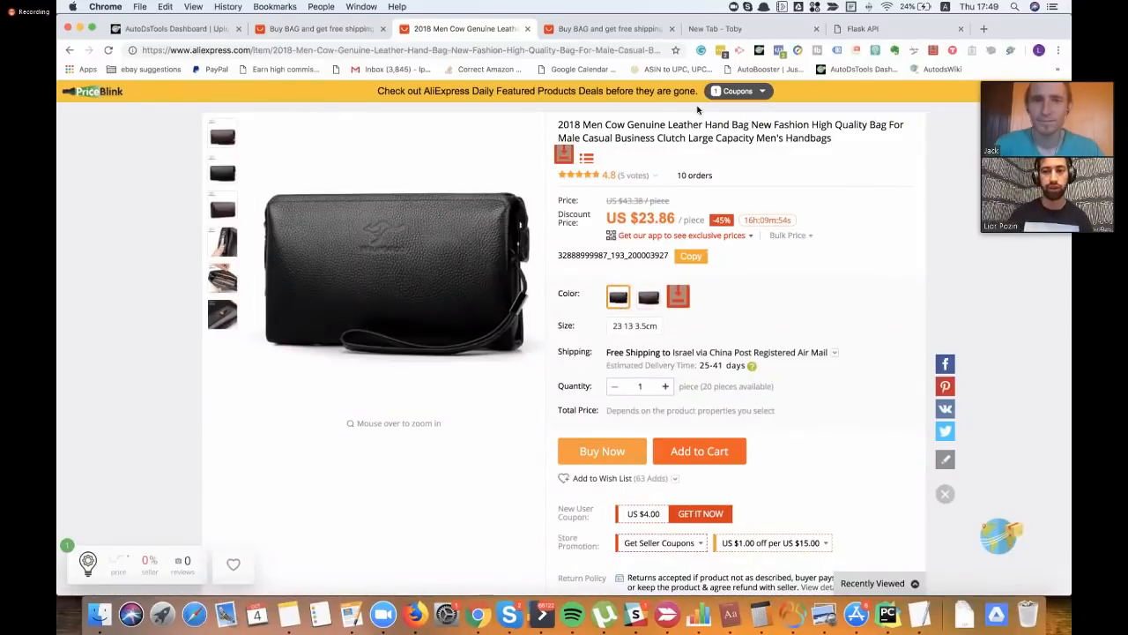
{"action": "scroll", "coordinate": [630, 231], "scroll_direction": "down", "scroll_amount": 1}
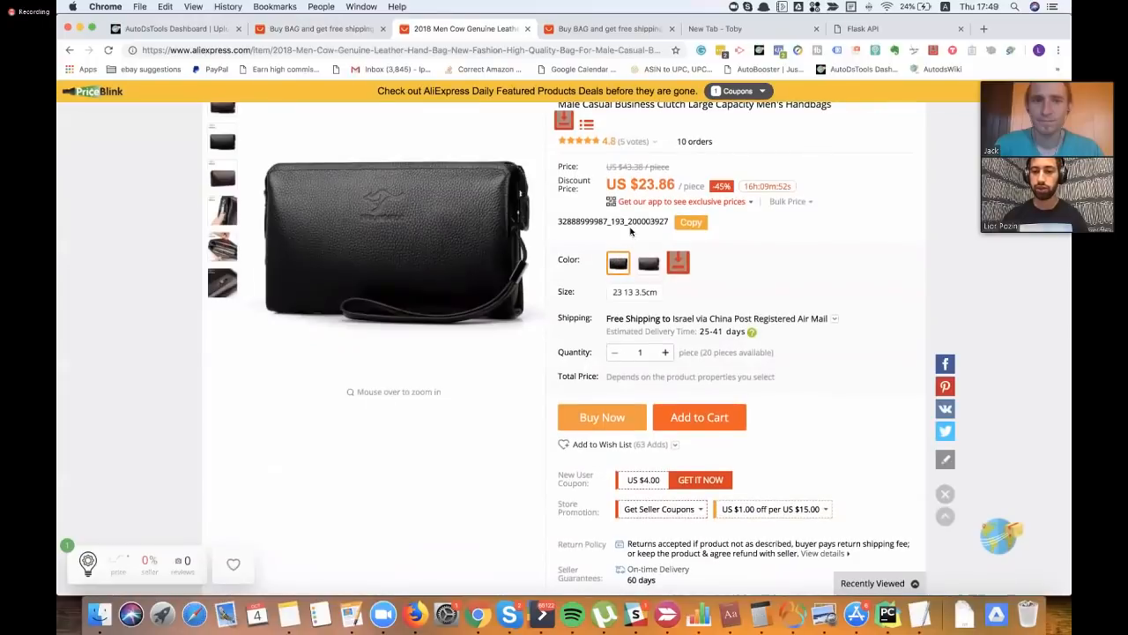
{"action": "double_click", "coordinate": [636, 221]}
{"action": "double_click", "coordinate": [649, 223]}
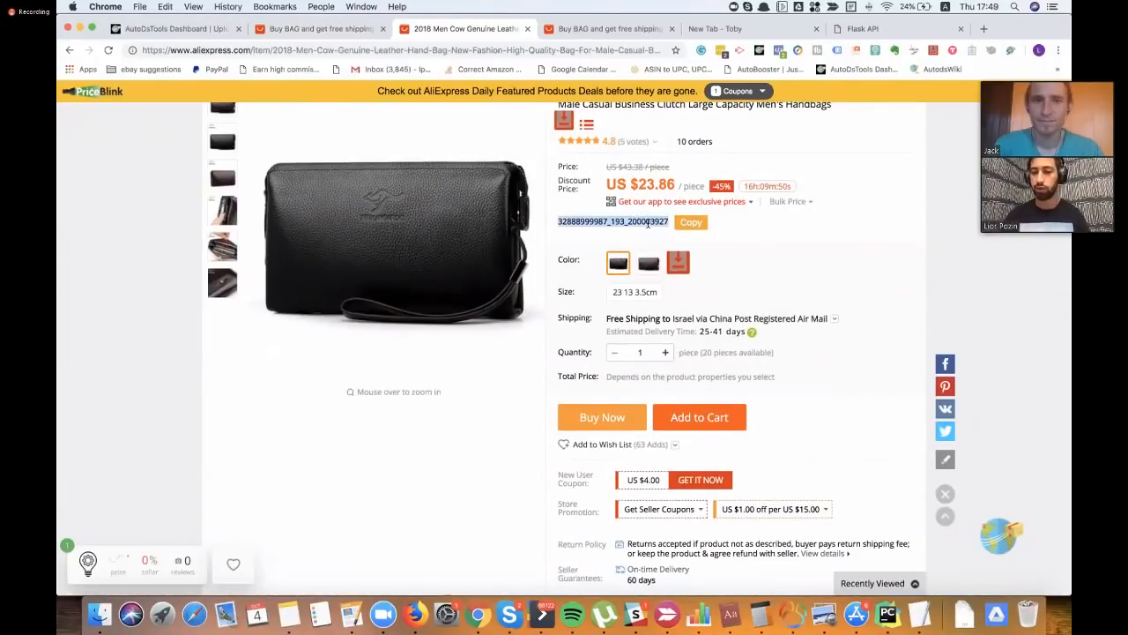
{"action": "scroll", "coordinate": [642, 238], "scroll_direction": "up", "scroll_amount": 1}
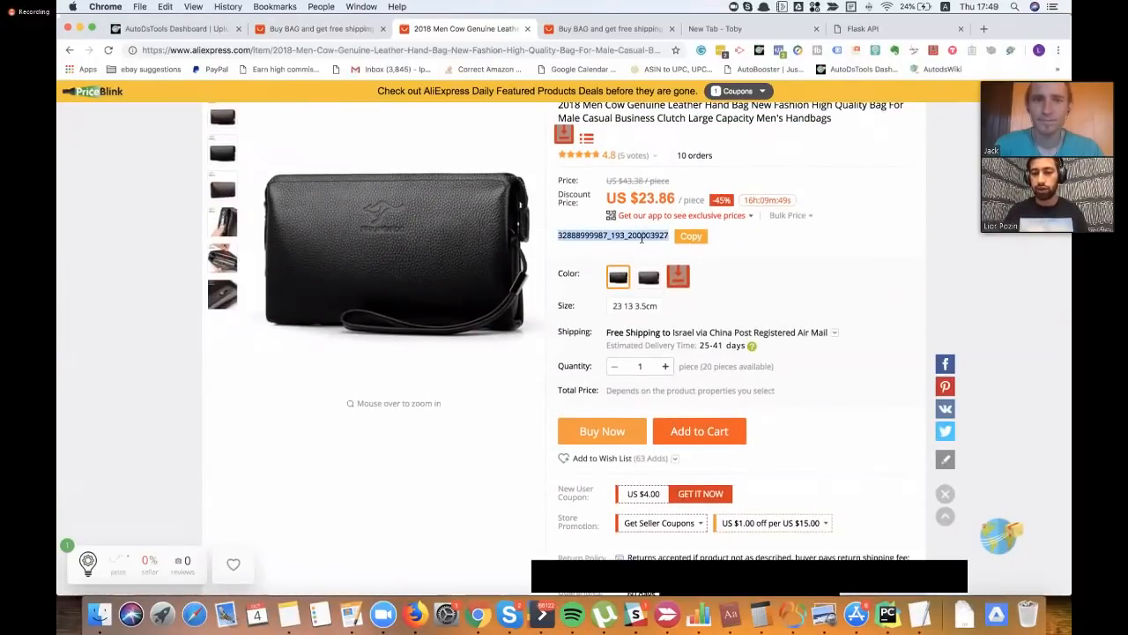
{"action": "double_click", "coordinate": [637, 235]}
{"action": "key", "text": "super+c"}
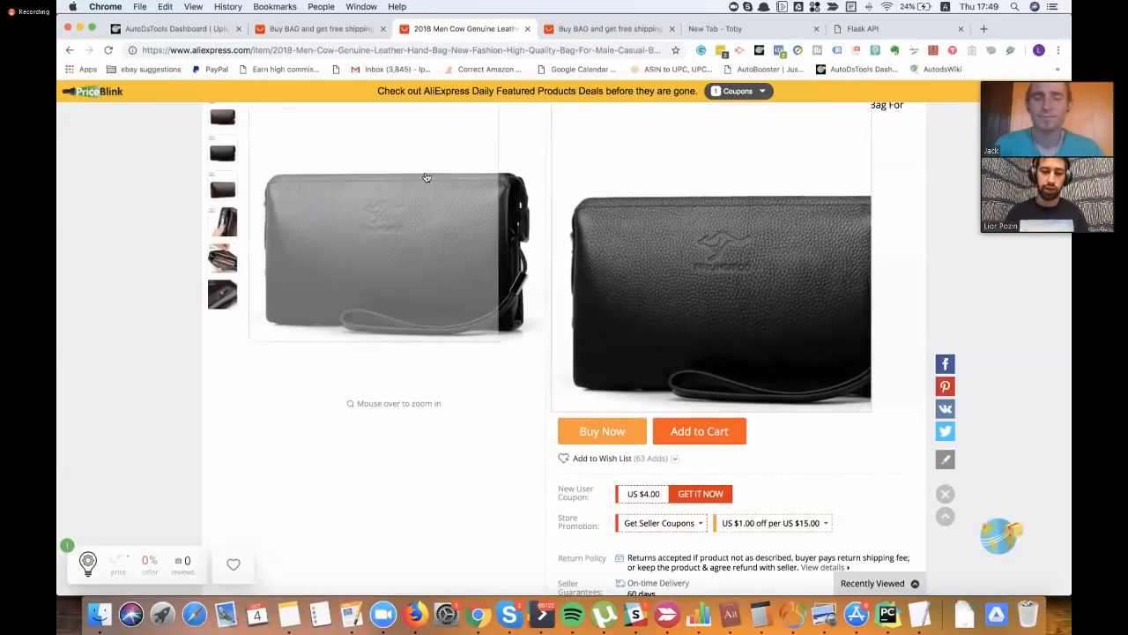
{"action": "scroll", "coordinate": [529, 209], "scroll_direction": "up", "scroll_amount": 3}
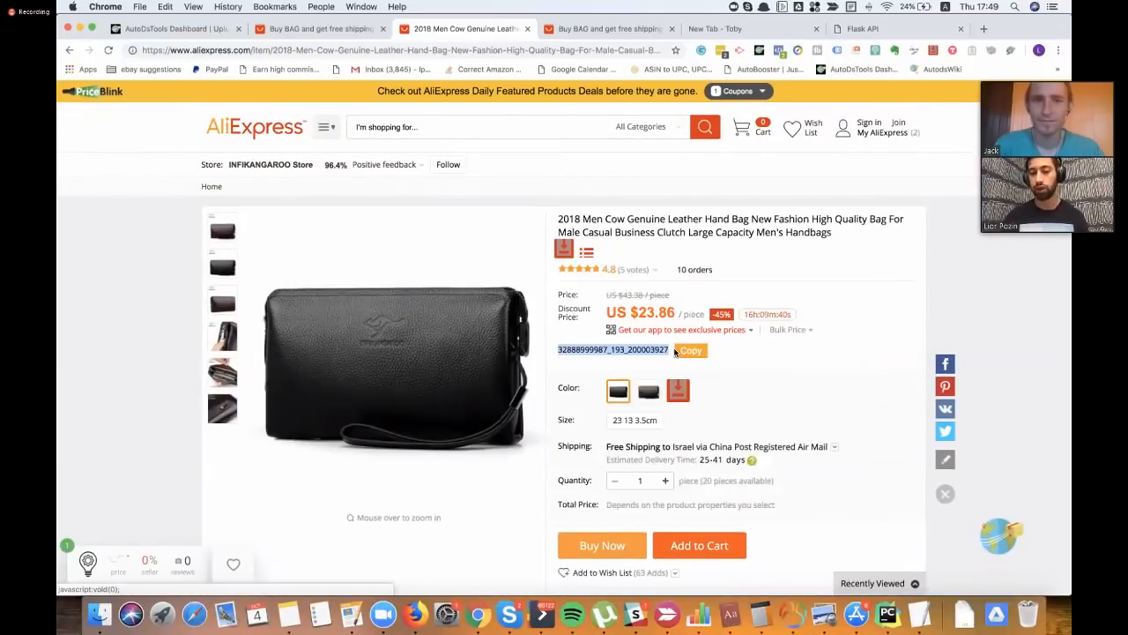
Choose the brown colour of the hand bag and highlight its full variation ID for comparison
{"action": "left_click", "coordinate": [648, 390]}
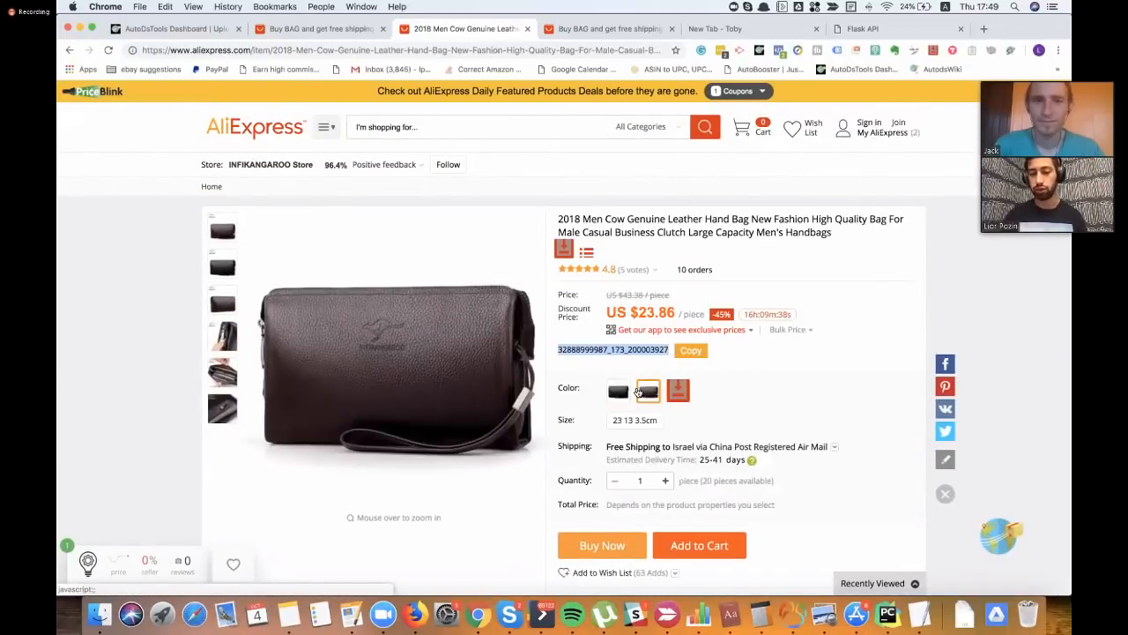
{"action": "left_click", "coordinate": [612, 350]}
{"action": "double_click", "coordinate": [612, 350]}
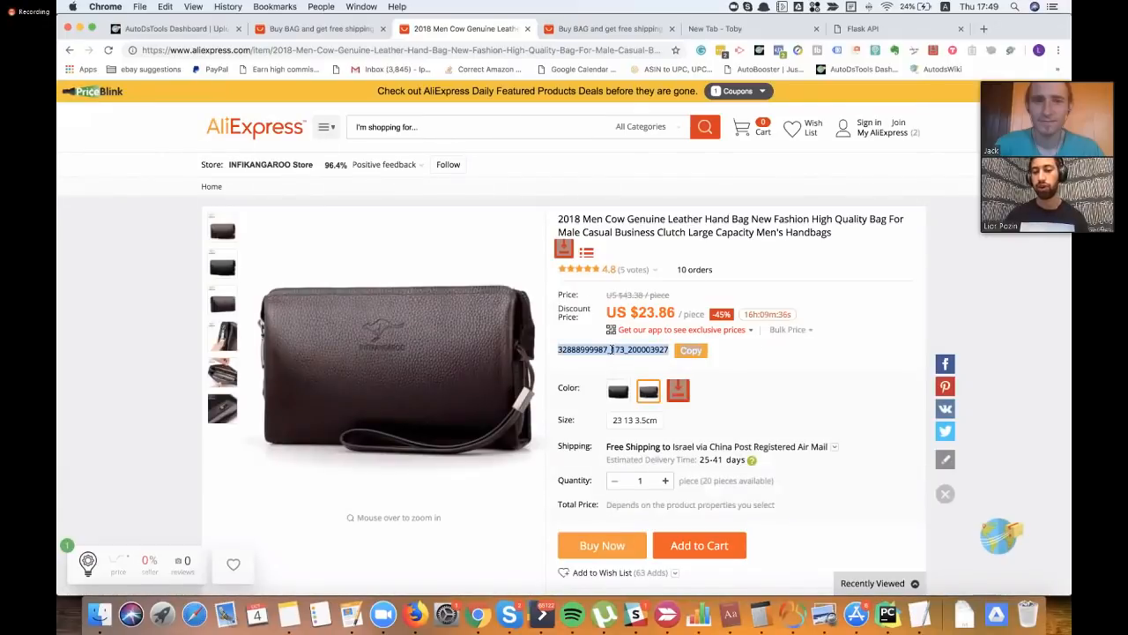
Copy only the product ID portion before the first underscore, and choose the 23 13 3.5cm size with the black colour
{"action": "left_click", "coordinate": [612, 350]}
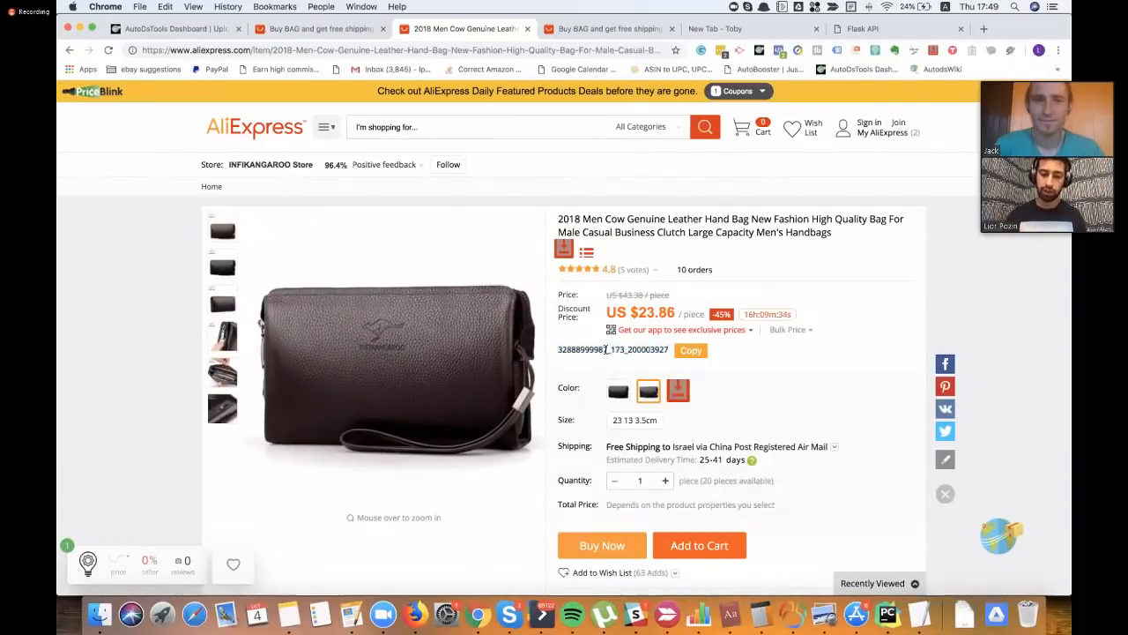
{"action": "left_click_drag", "start_coordinate": [611, 350], "coordinate": [555, 350]}
{"action": "key", "text": "super+c"}
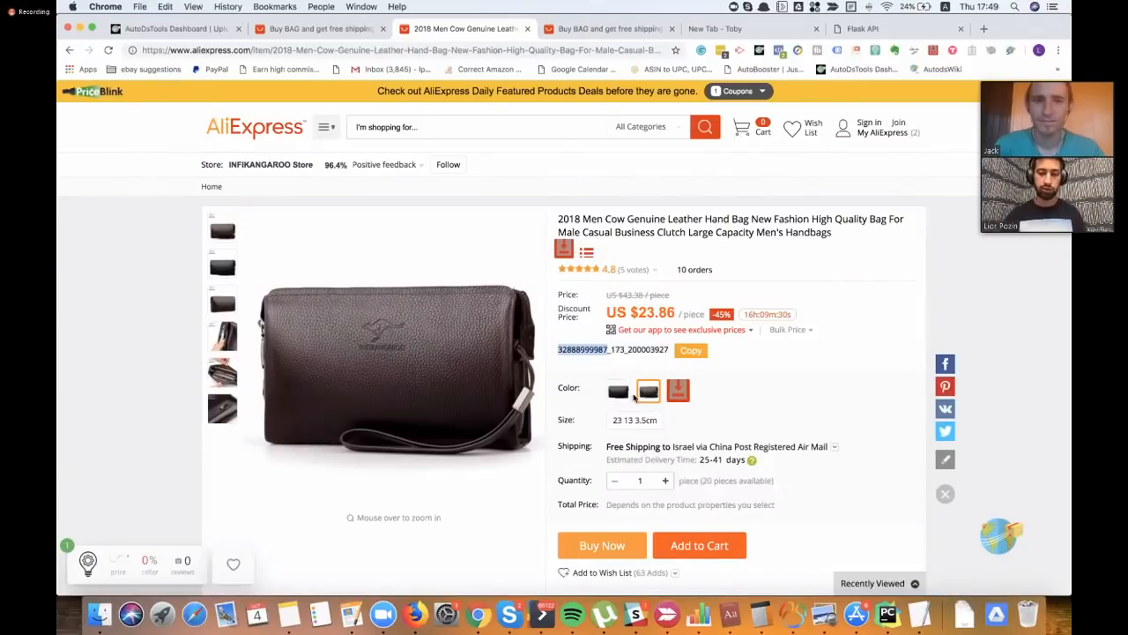
{"action": "left_click", "coordinate": [644, 425]}
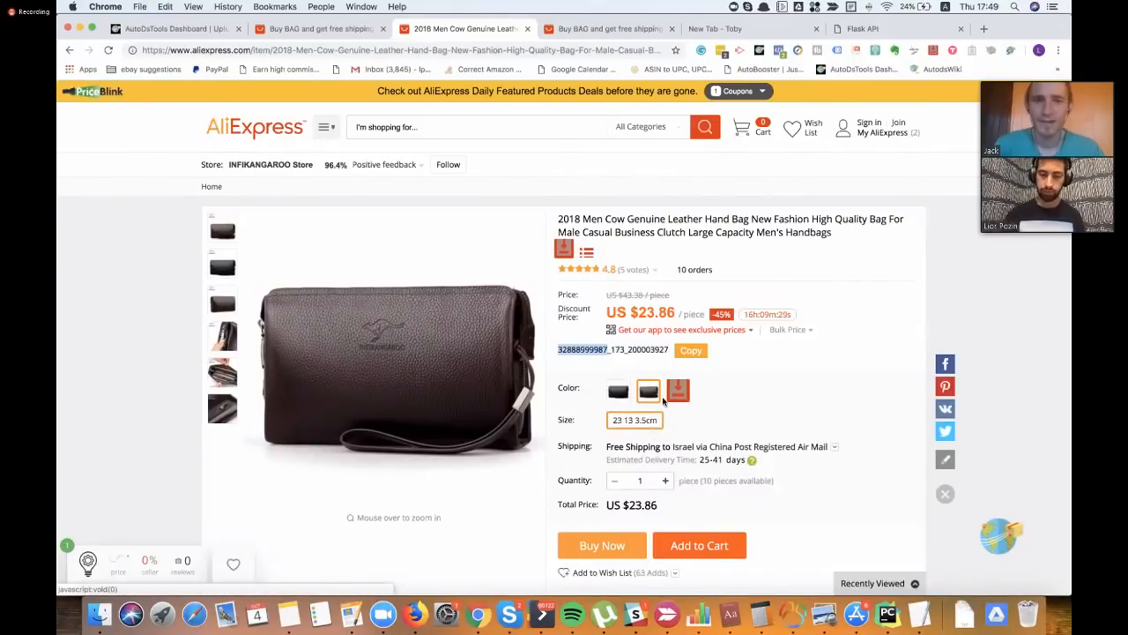
{"action": "left_click", "coordinate": [618, 391]}
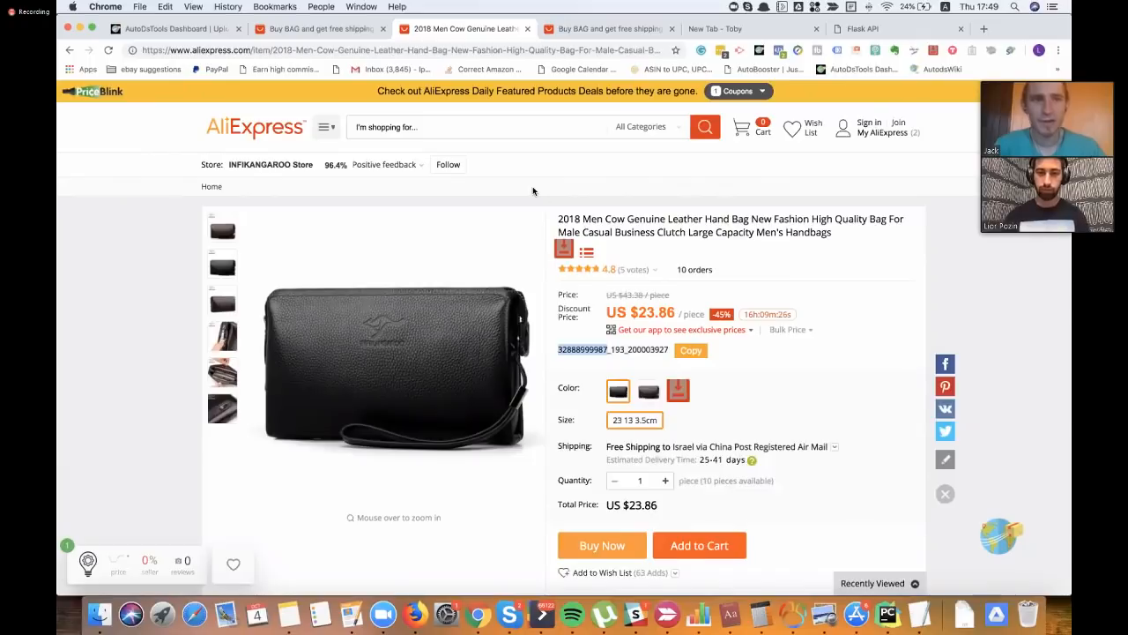
Switch to AutoDS, load the stage.autodstools.com dashboard and open its active listings
{"action": "left_click", "coordinate": [208, 38]}
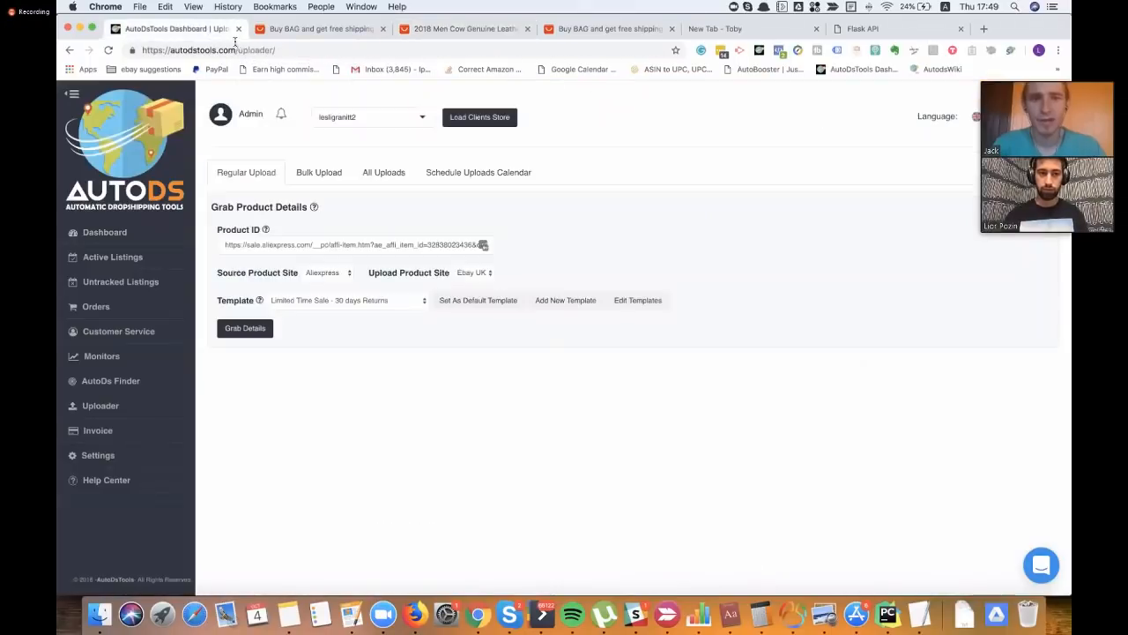
{"action": "left_click", "coordinate": [236, 46]}
{"action": "key", "text": "Return"}
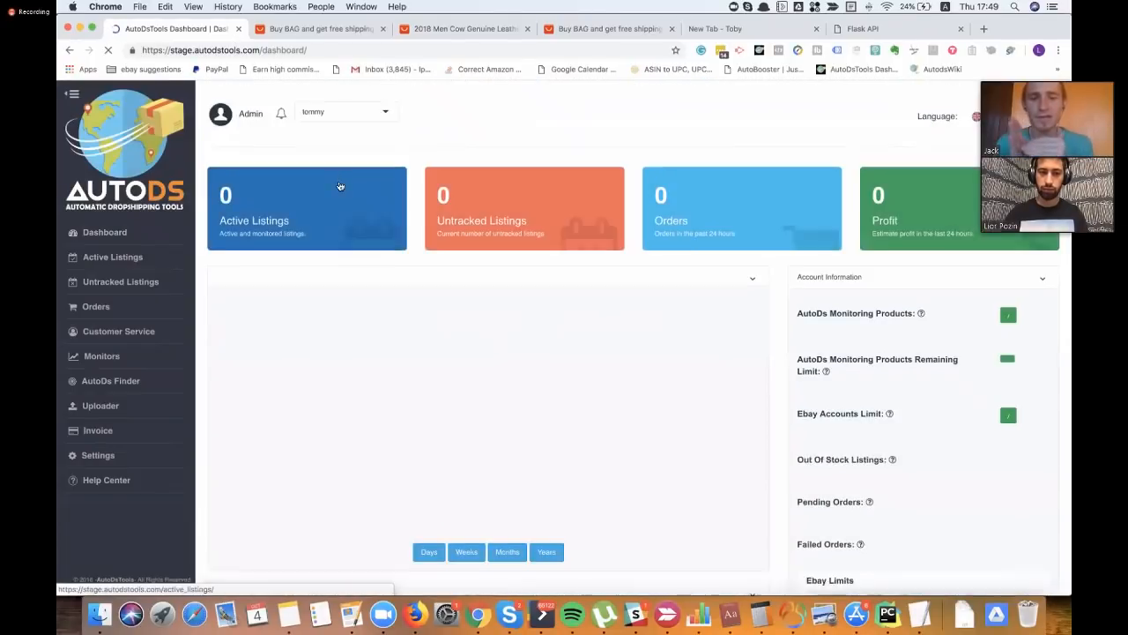
{"action": "left_click", "coordinate": [340, 186]}
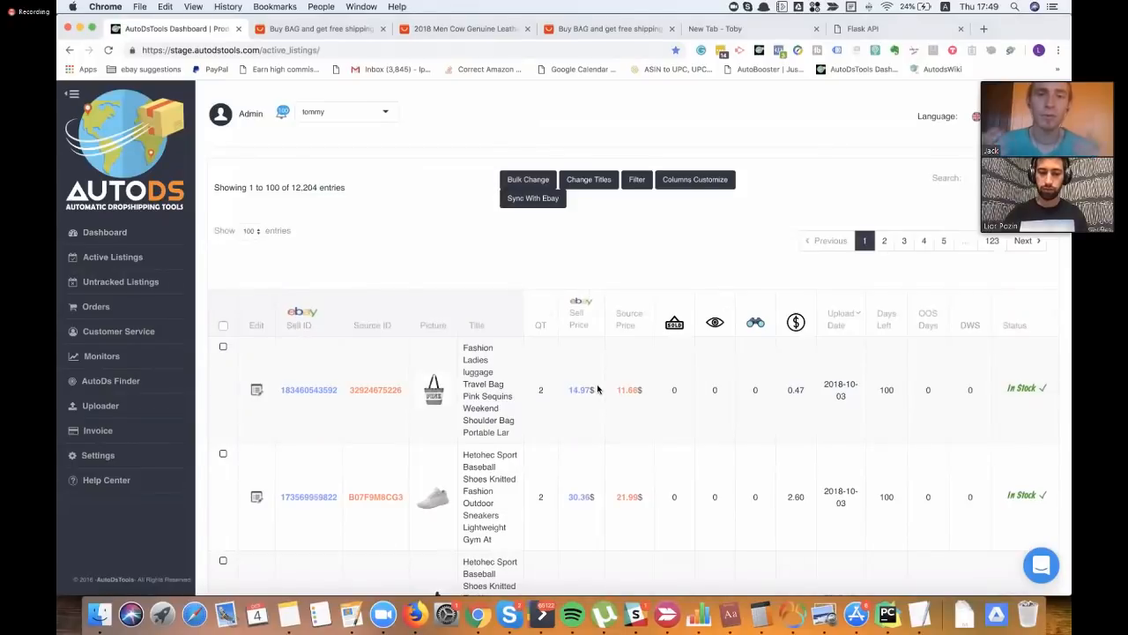
Examine the Hetohec sneaker rows in the active listings, comparing their sell IDs, source IDs and pictures
{"action": "scroll", "coordinate": [597, 388], "scroll_direction": "down", "scroll_amount": 4}
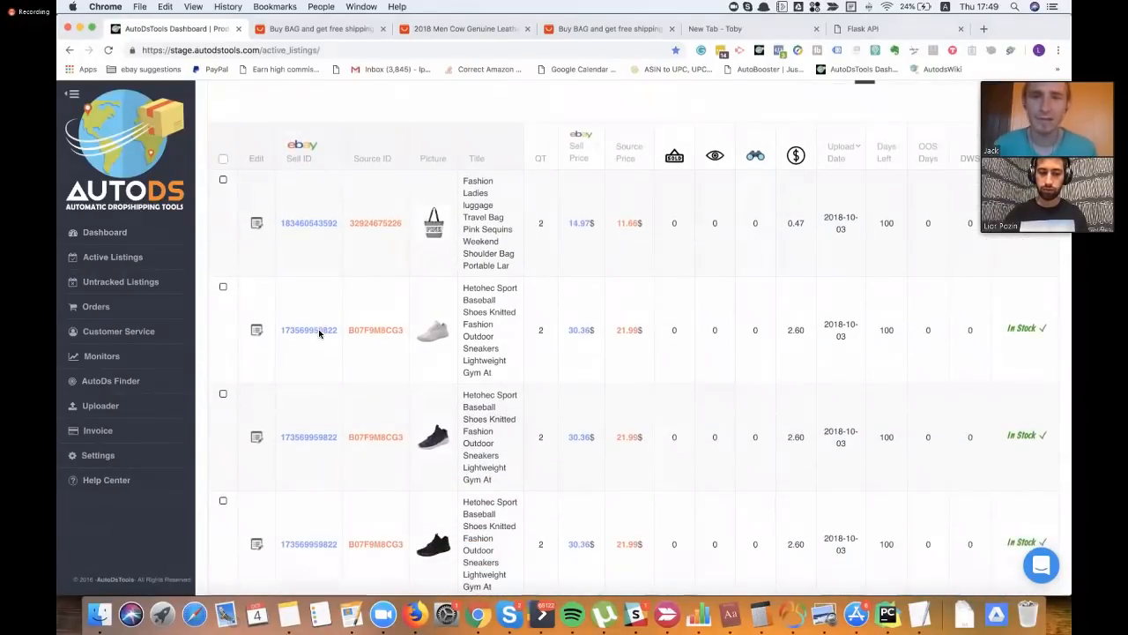
{"action": "scroll", "coordinate": [582, 350], "scroll_direction": "down", "scroll_amount": 2}
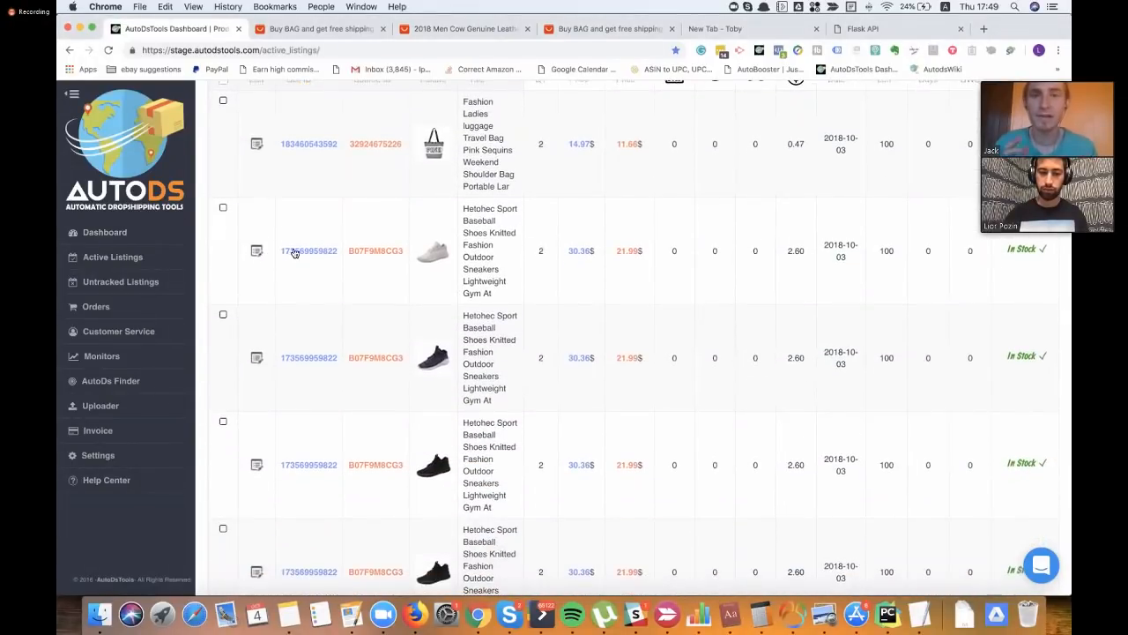
{"action": "mouse_move", "coordinate": [304, 253]}
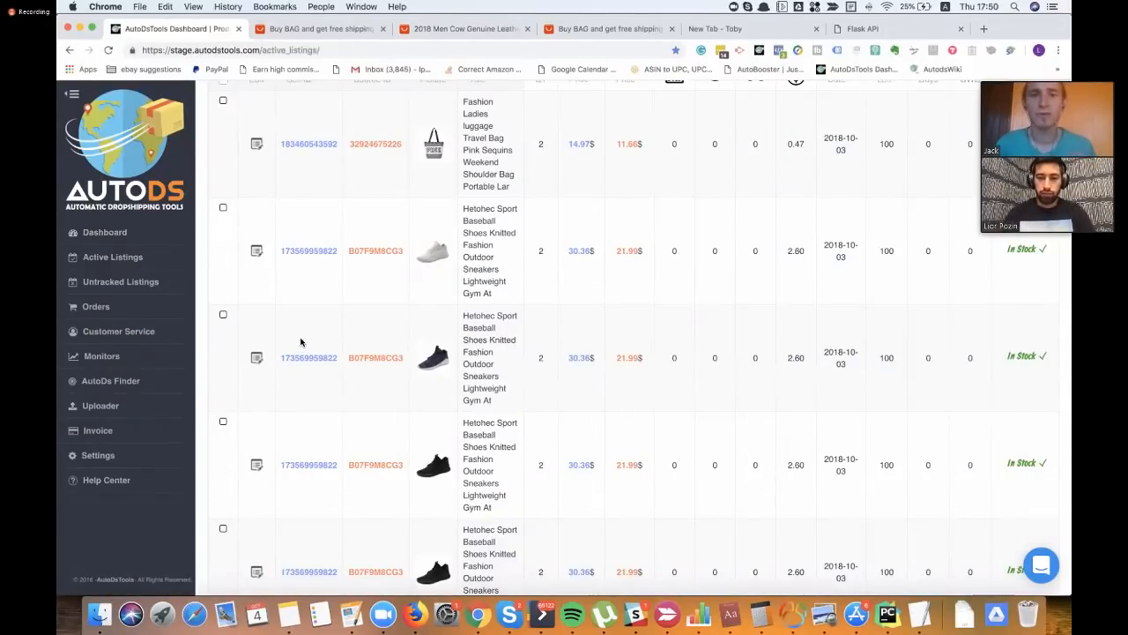
{"action": "scroll", "coordinate": [300, 342], "scroll_direction": "down", "scroll_amount": 1}
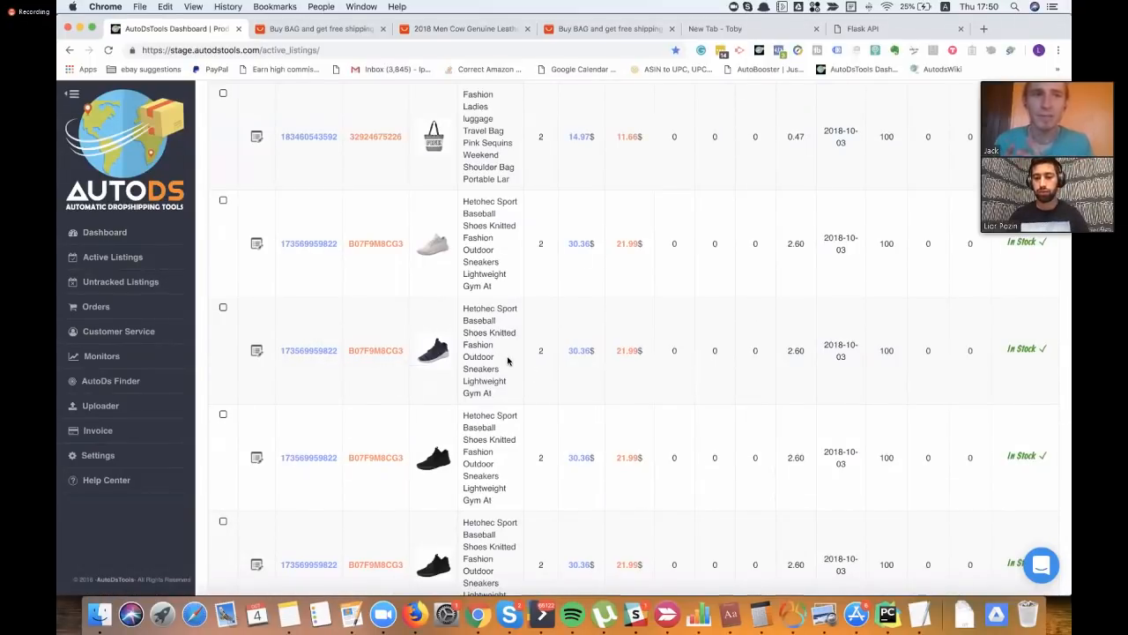
{"action": "mouse_move", "coordinate": [406, 339]}
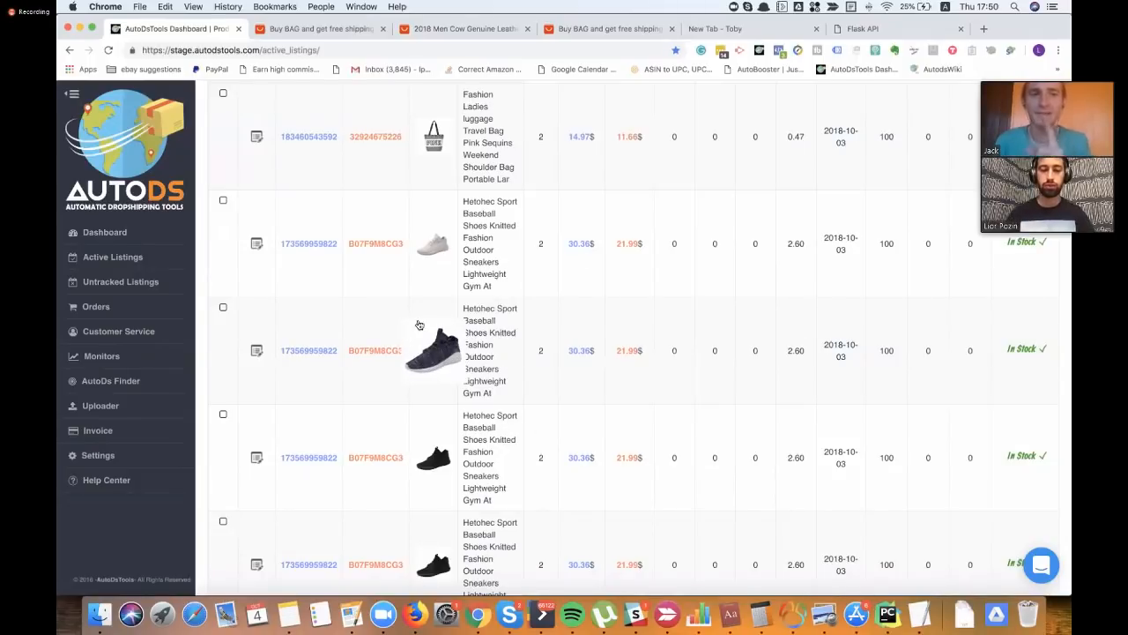
{"action": "left_click", "coordinate": [386, 613]}
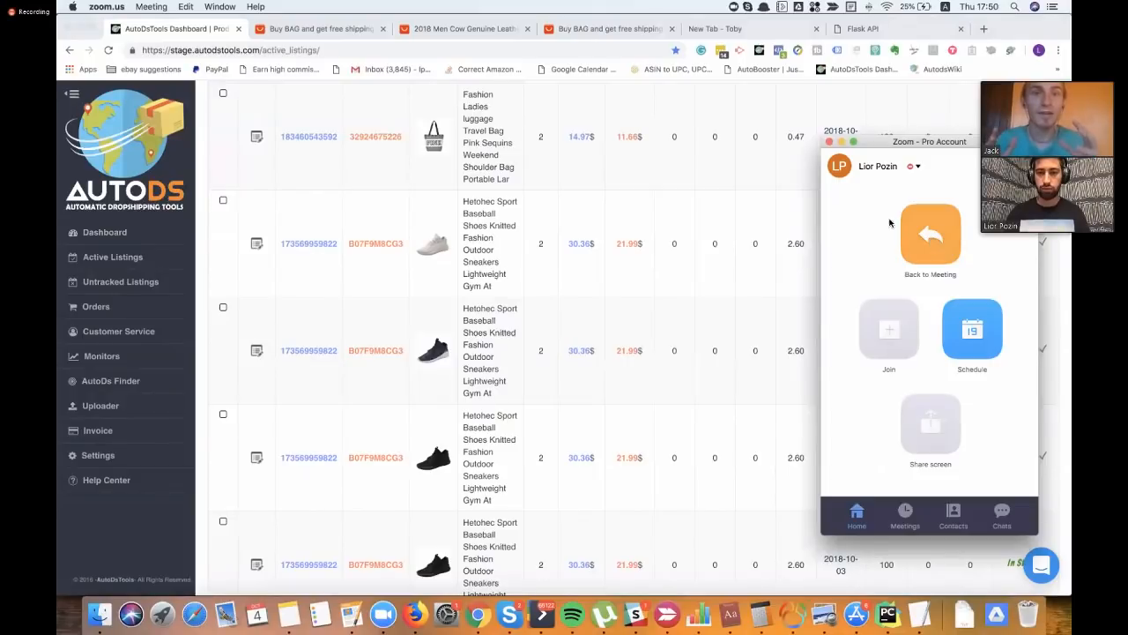
{"action": "left_click", "coordinate": [654, 271]}
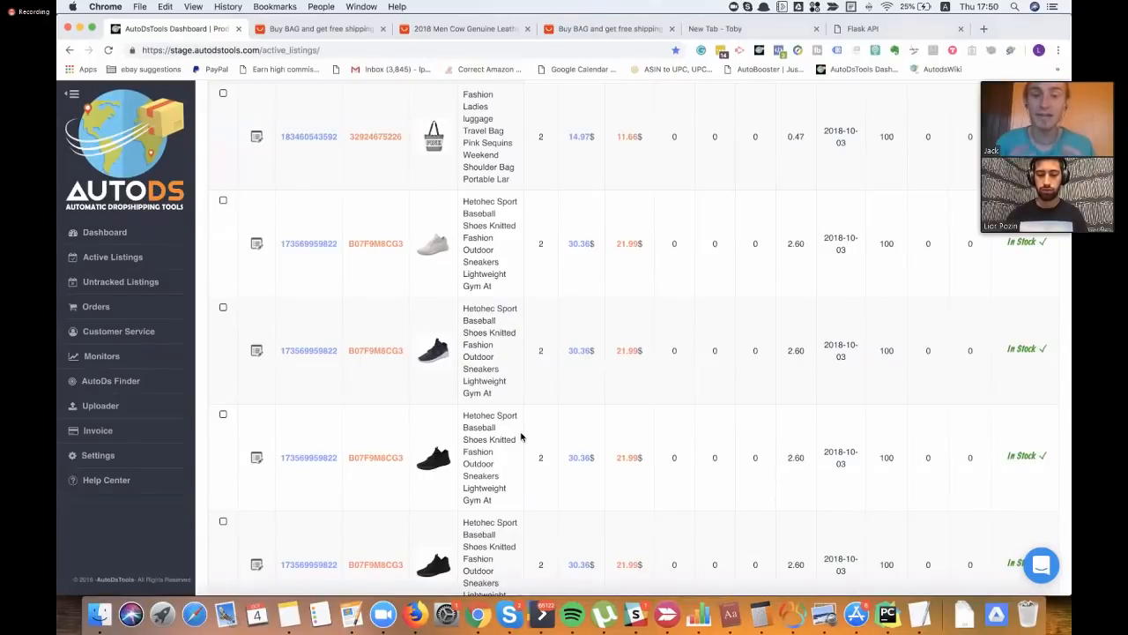
Open the Monitors page in a separate browser tab and review the Orders Monitor's quantity, price-raise and price-drop settings
{"action": "right_click", "coordinate": [116, 357]}
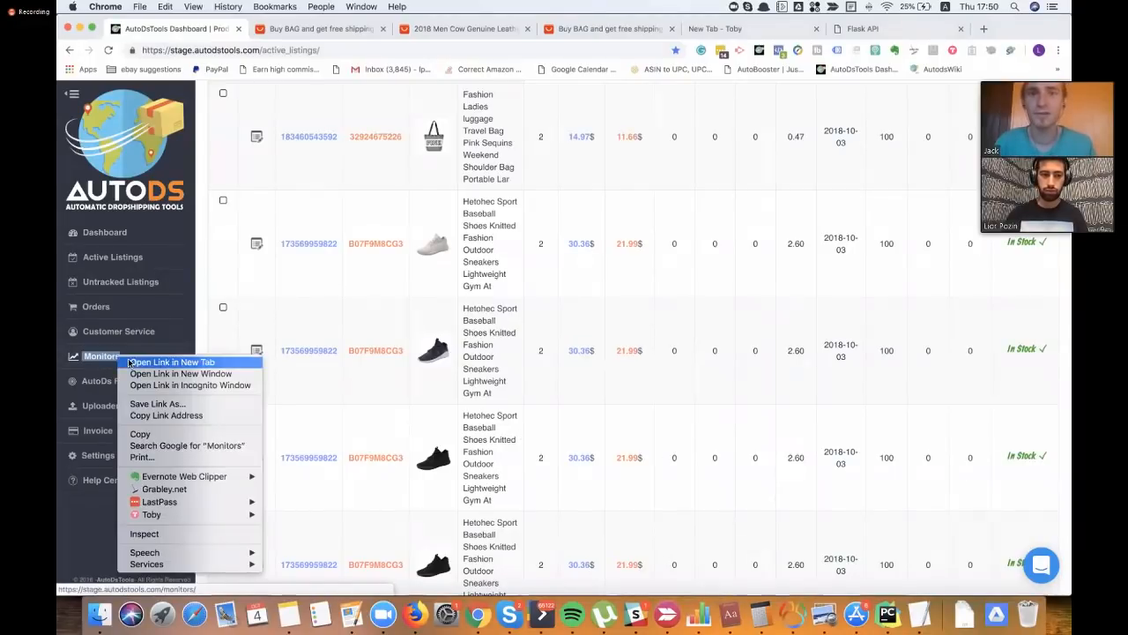
{"action": "left_click", "coordinate": [163, 362]}
{"action": "left_click", "coordinate": [267, 32]}
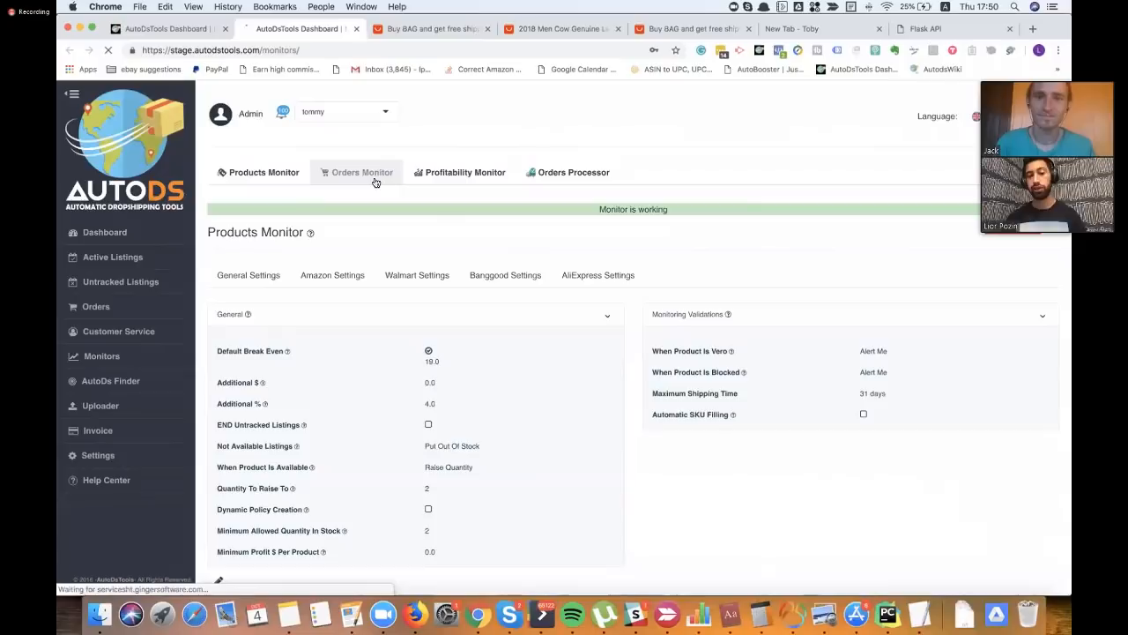
{"action": "left_click", "coordinate": [376, 180]}
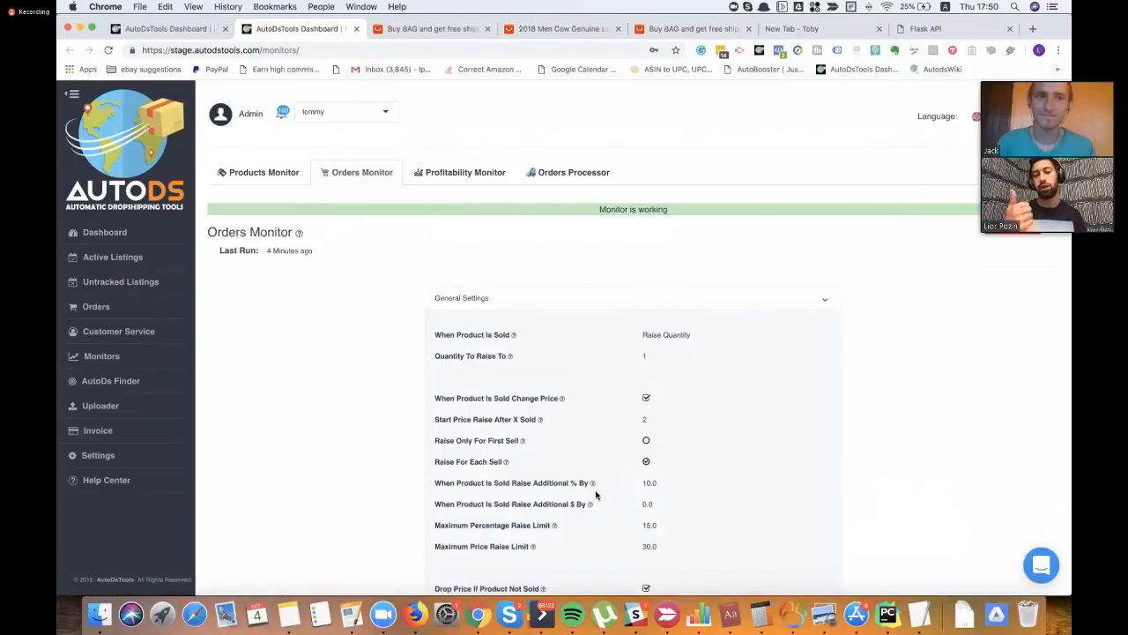
{"action": "scroll", "coordinate": [617, 485], "scroll_direction": "down", "scroll_amount": 5}
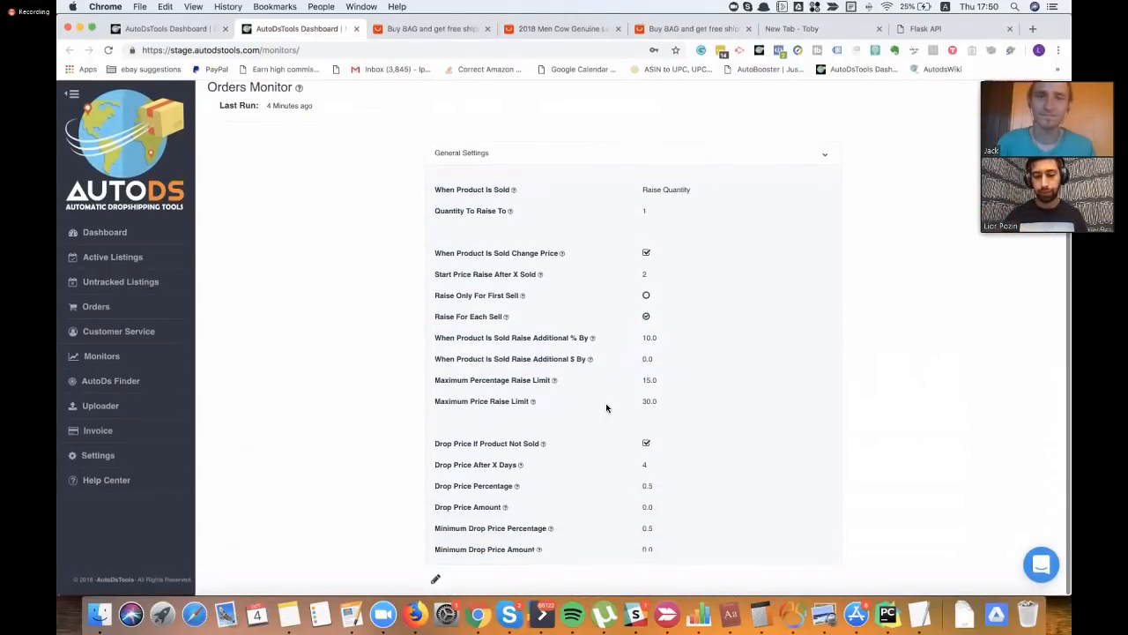
Return to the active listings and inspect the colour and size details of the individual Hetohec sneaker variations
{"action": "left_click", "coordinate": [205, 29]}
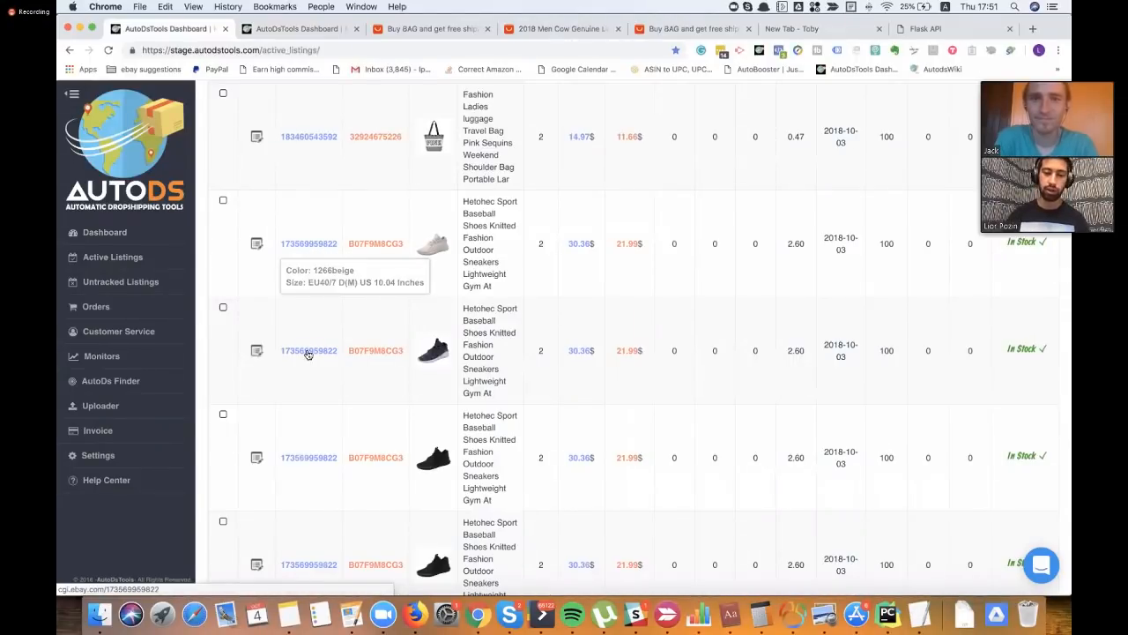
{"action": "mouse_move", "coordinate": [308, 353]}
{"action": "mouse_move", "coordinate": [301, 457]}
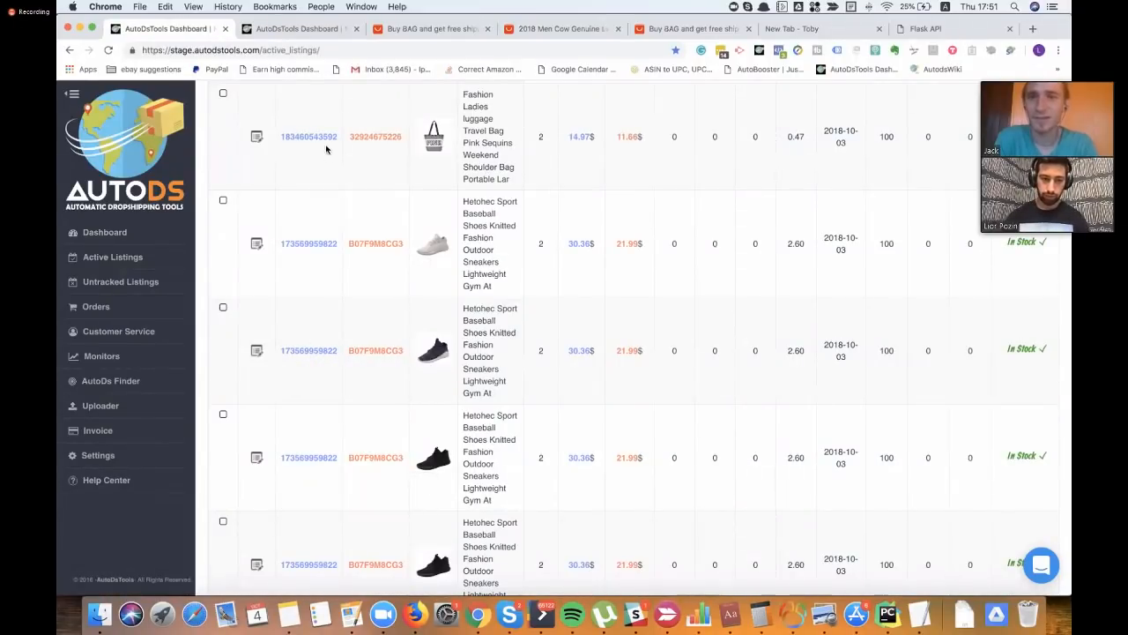
{"action": "mouse_move", "coordinate": [310, 244]}
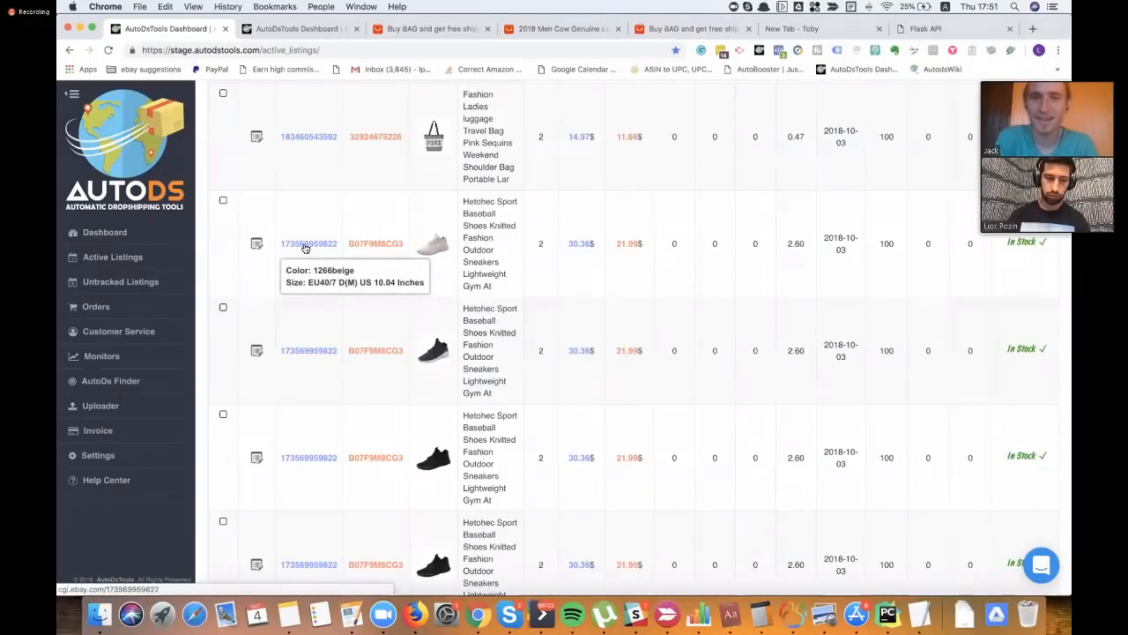
{"action": "mouse_move", "coordinate": [307, 353]}
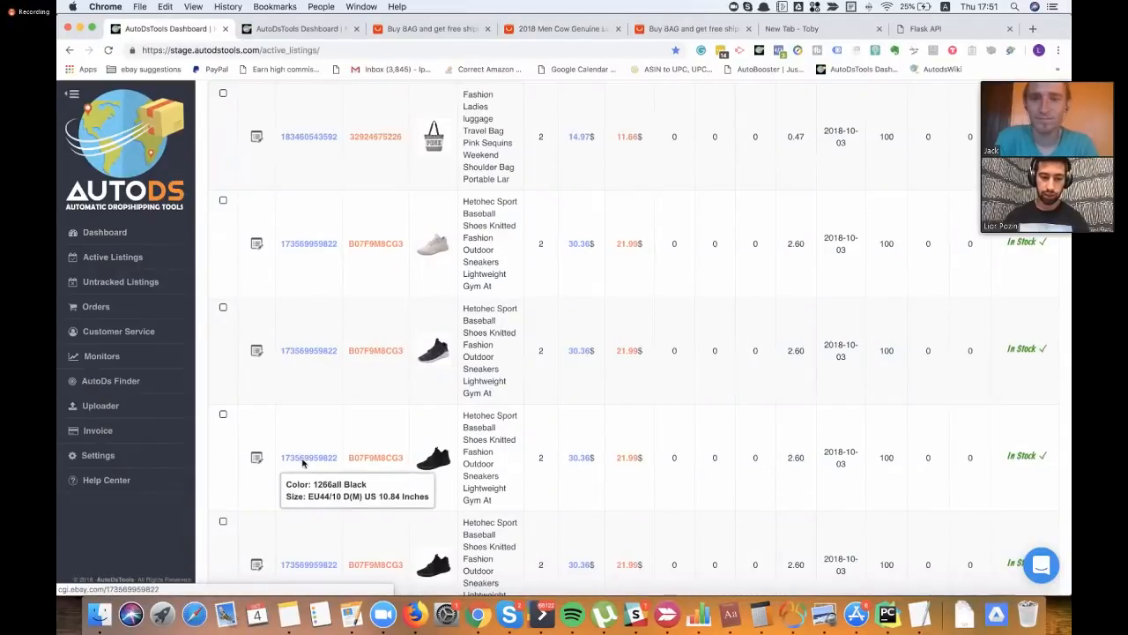
{"action": "scroll", "coordinate": [305, 461], "scroll_direction": "down", "scroll_amount": 2}
{"action": "mouse_move", "coordinate": [307, 510]}
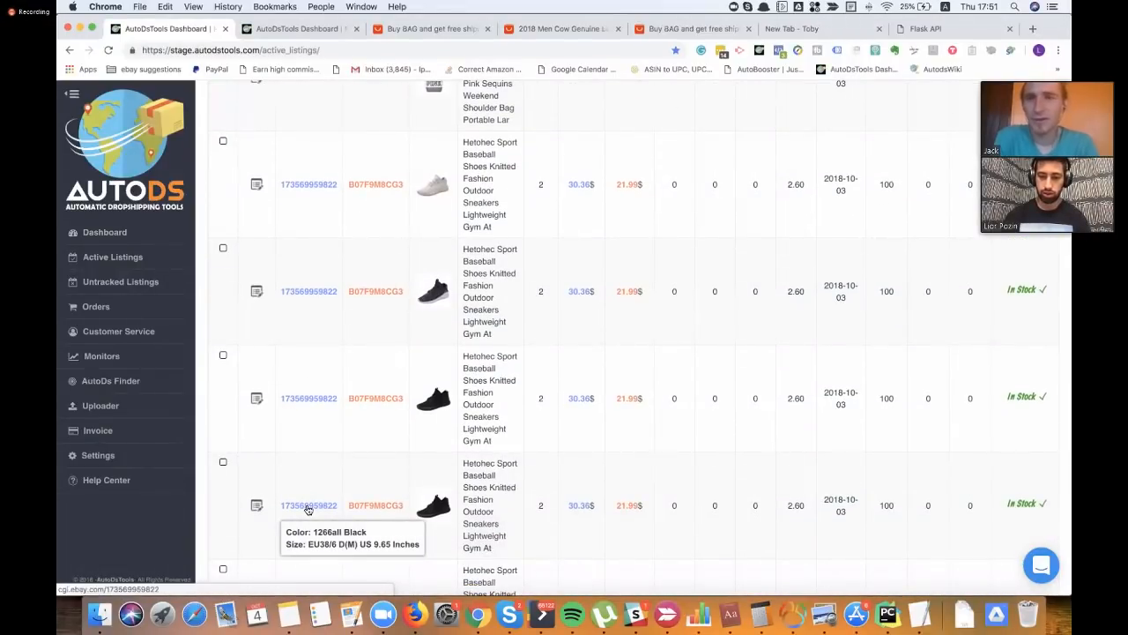
Check the remaining Hetohec sneaker variation rows and their colour and size details in the active listings
{"action": "scroll", "coordinate": [307, 510], "scroll_direction": "down", "scroll_amount": 10}
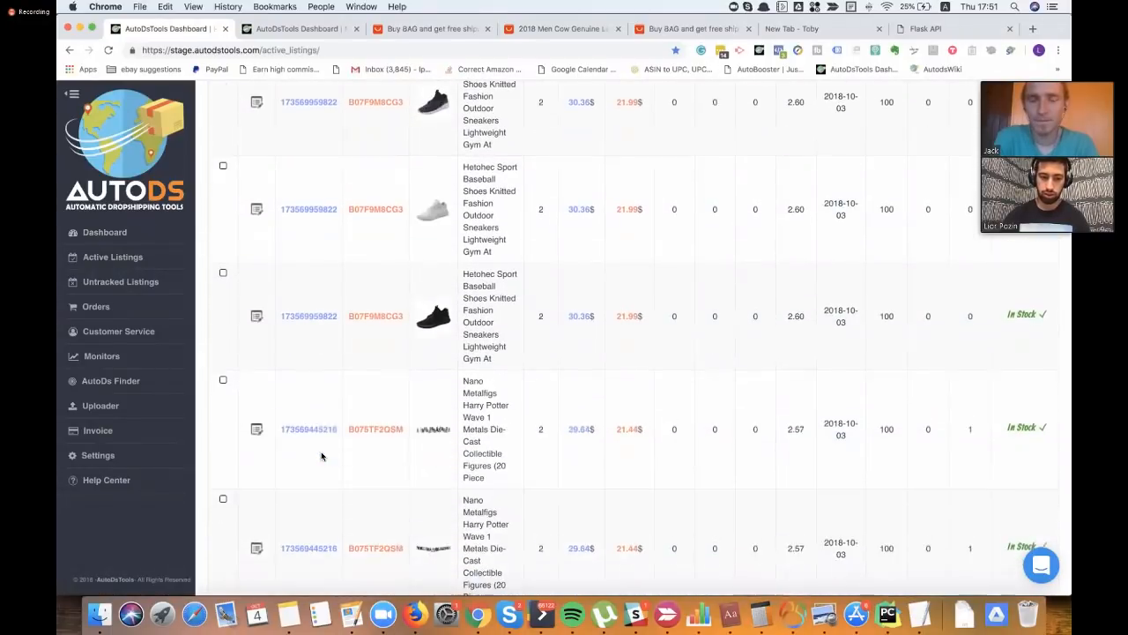
{"action": "scroll", "coordinate": [320, 455], "scroll_direction": "down", "scroll_amount": 2}
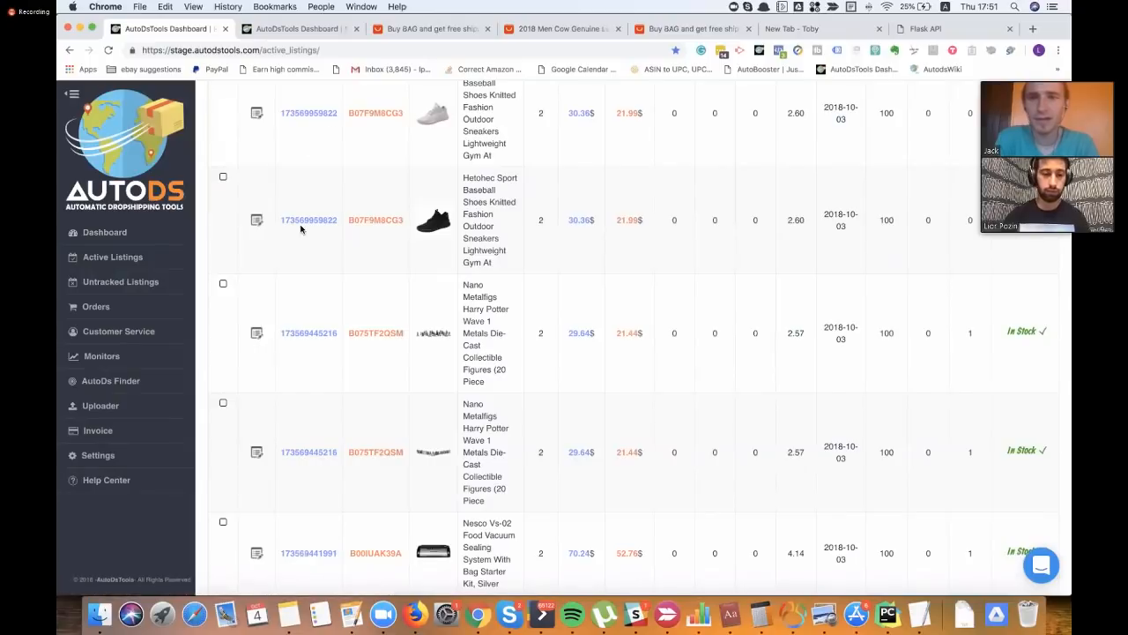
{"action": "scroll", "coordinate": [333, 253], "scroll_direction": "up", "scroll_amount": 3}
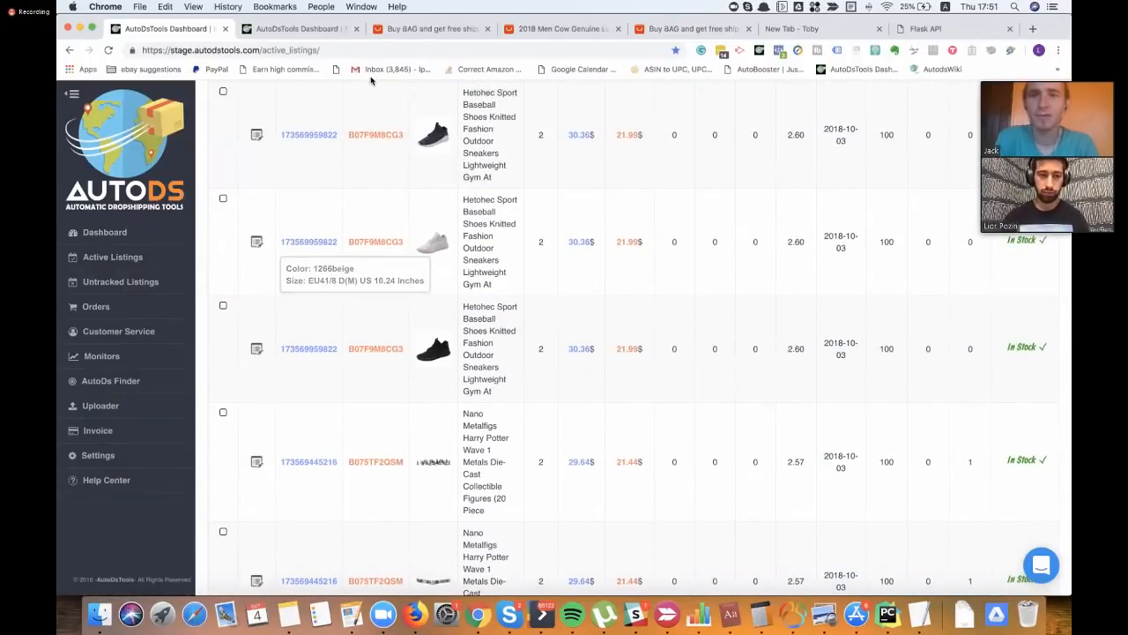
Return to the AliExpress bag results and open the Nico Louise suede leather shoulder bag's product page
{"action": "left_click", "coordinate": [425, 29]}
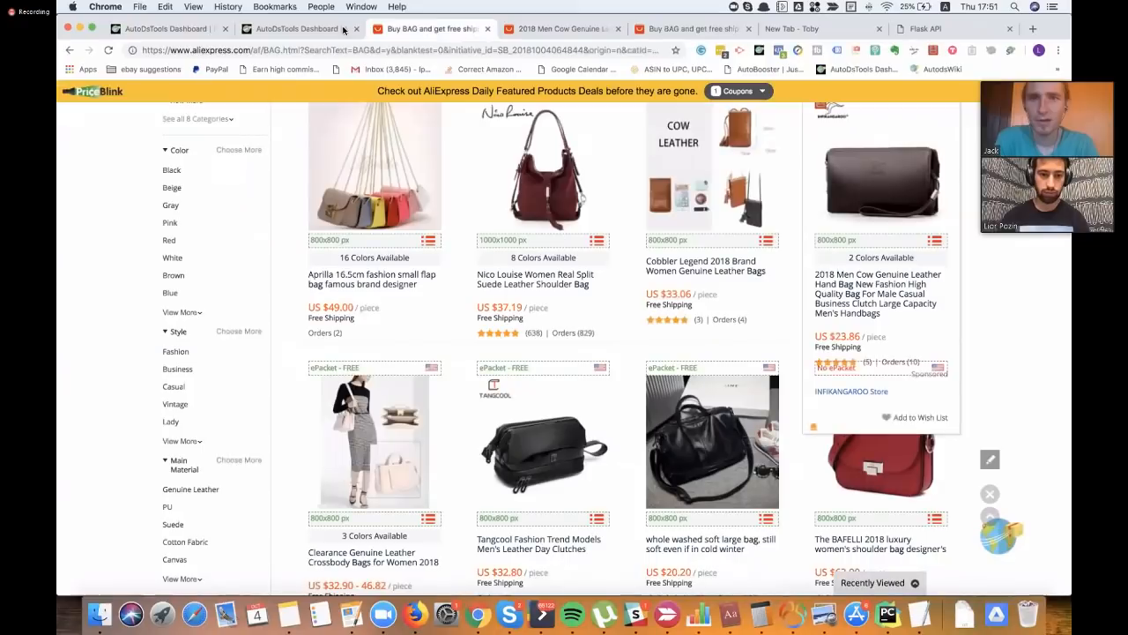
{"action": "scroll", "coordinate": [541, 185], "scroll_direction": "down", "scroll_amount": 1}
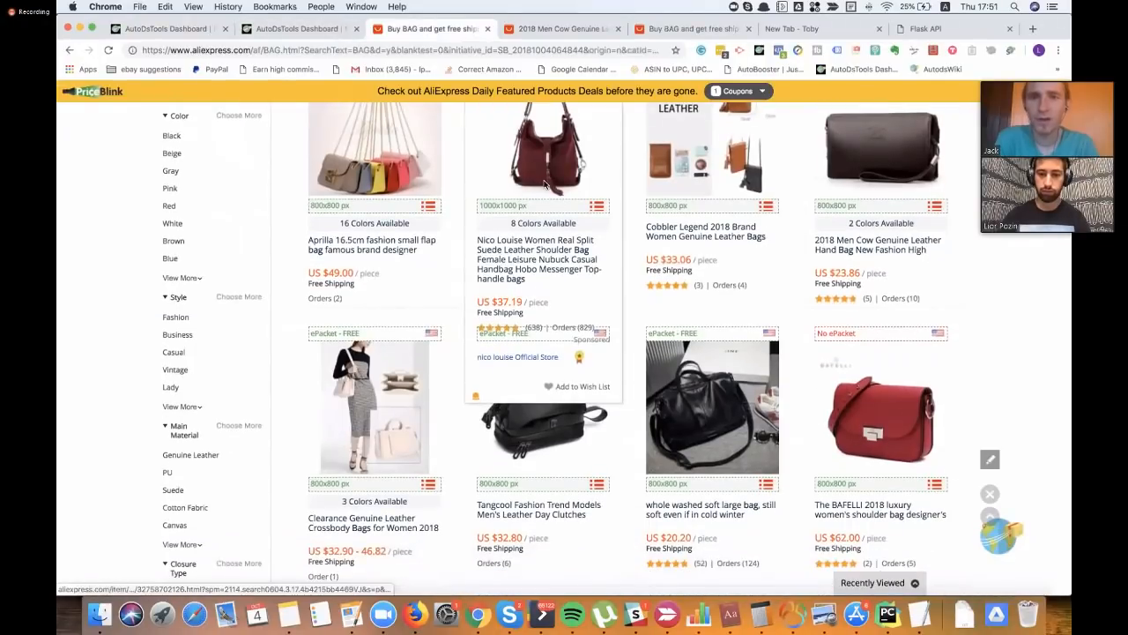
{"action": "left_click", "coordinate": [576, 163]}
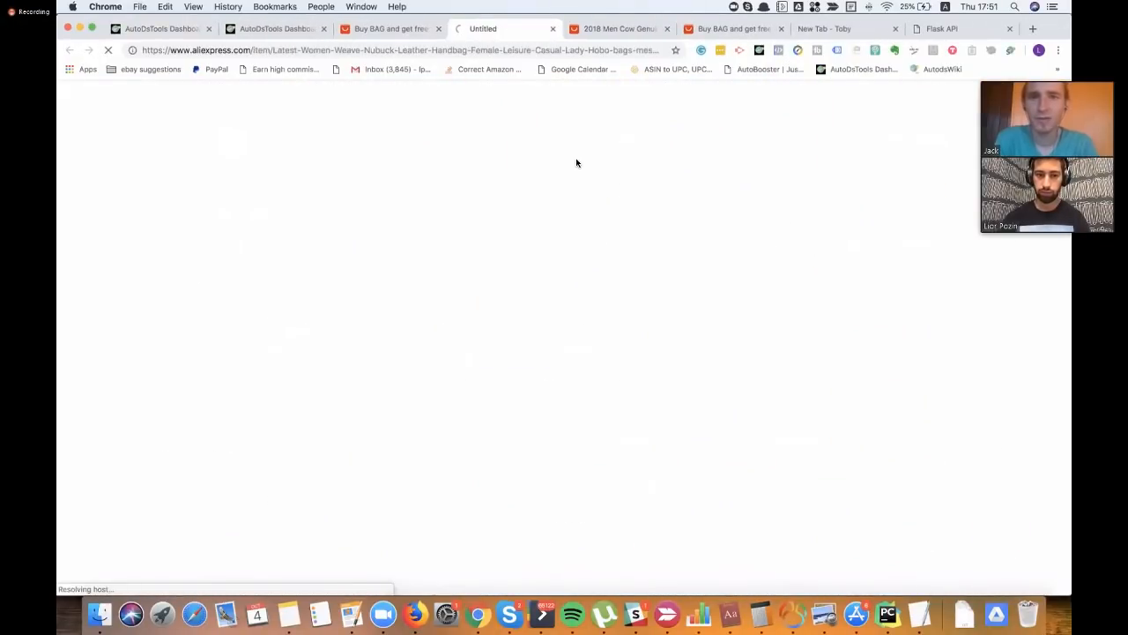
{"action": "scroll", "coordinate": [615, 357], "scroll_direction": "down", "scroll_amount": 1}
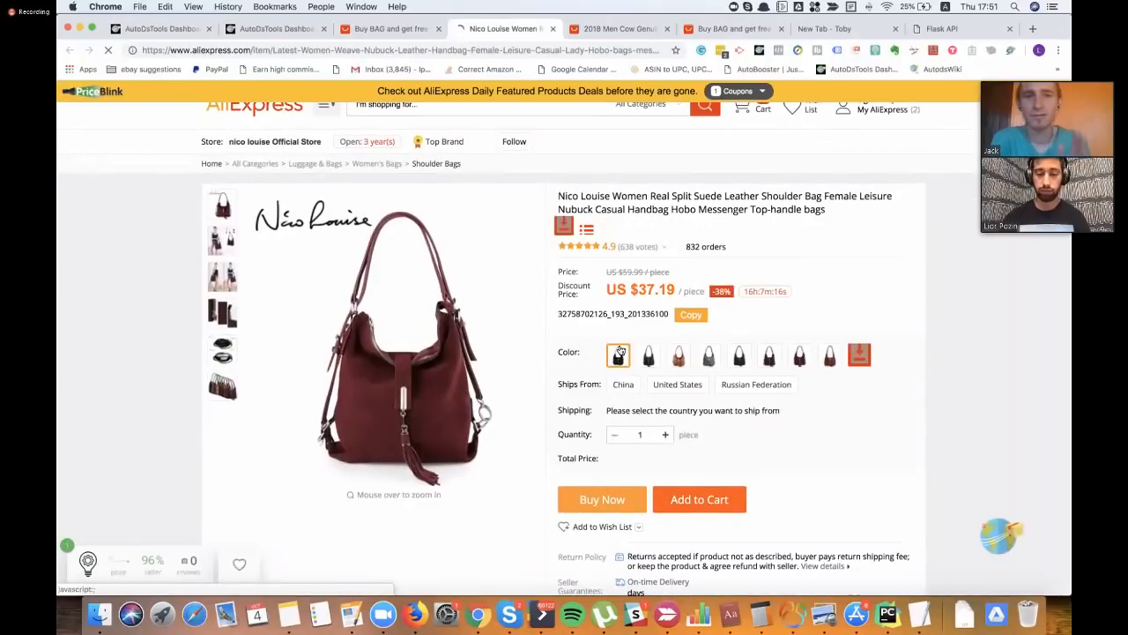
Select the Nico Louise bag's second to sixth colour options one after another to compare their variation IDs
{"action": "left_click", "coordinate": [648, 368]}
{"action": "left_click", "coordinate": [678, 368]}
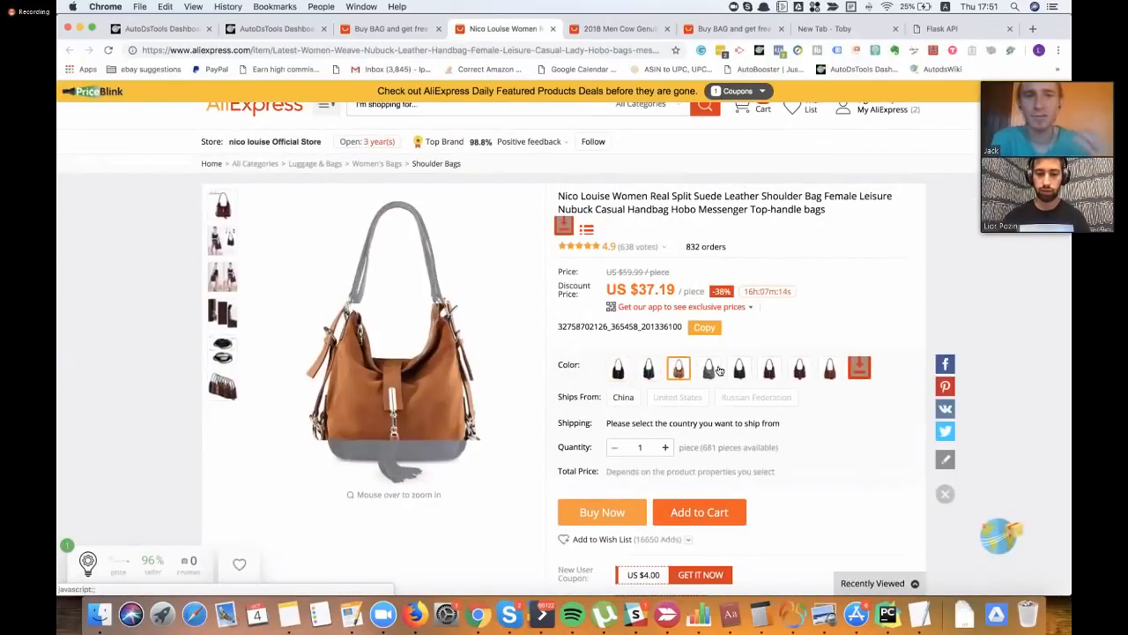
{"action": "left_click", "coordinate": [709, 369]}
{"action": "left_click", "coordinate": [739, 369]}
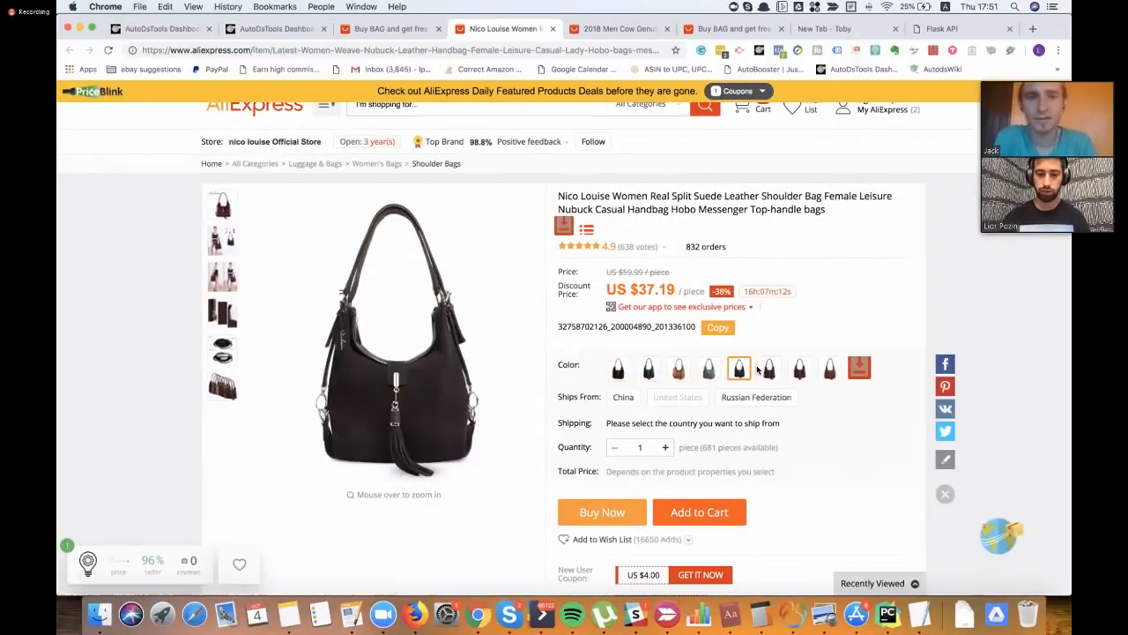
{"action": "left_click", "coordinate": [769, 369]}
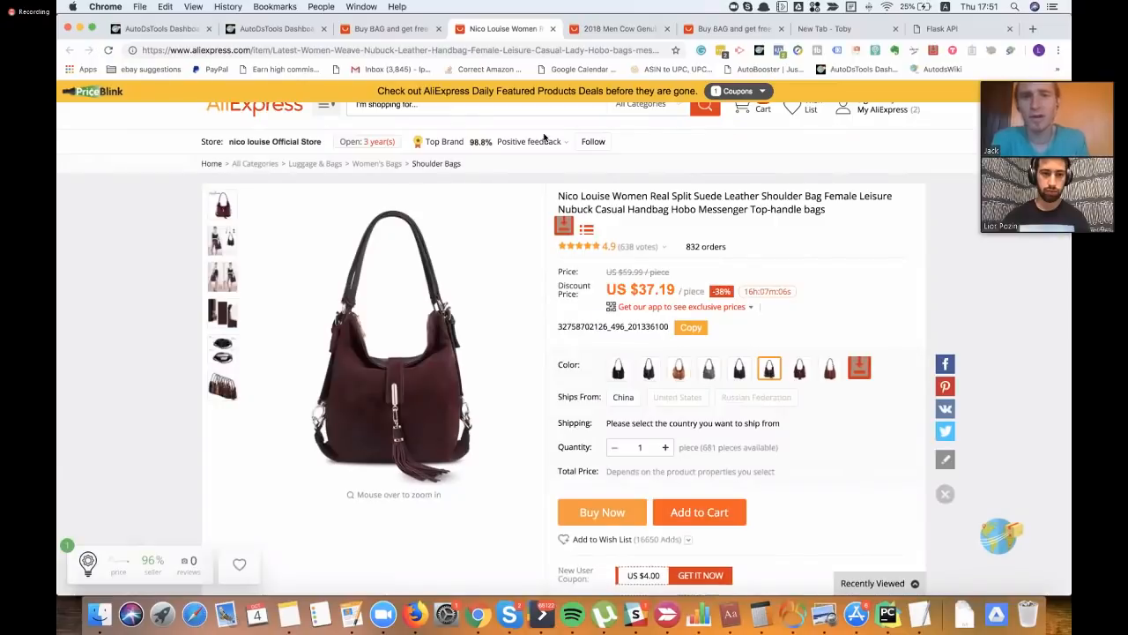
Search AliExpress for "BAG" and look over the first products in the results
{"action": "scroll", "coordinate": [541, 148], "scroll_direction": "up", "scroll_amount": 2}
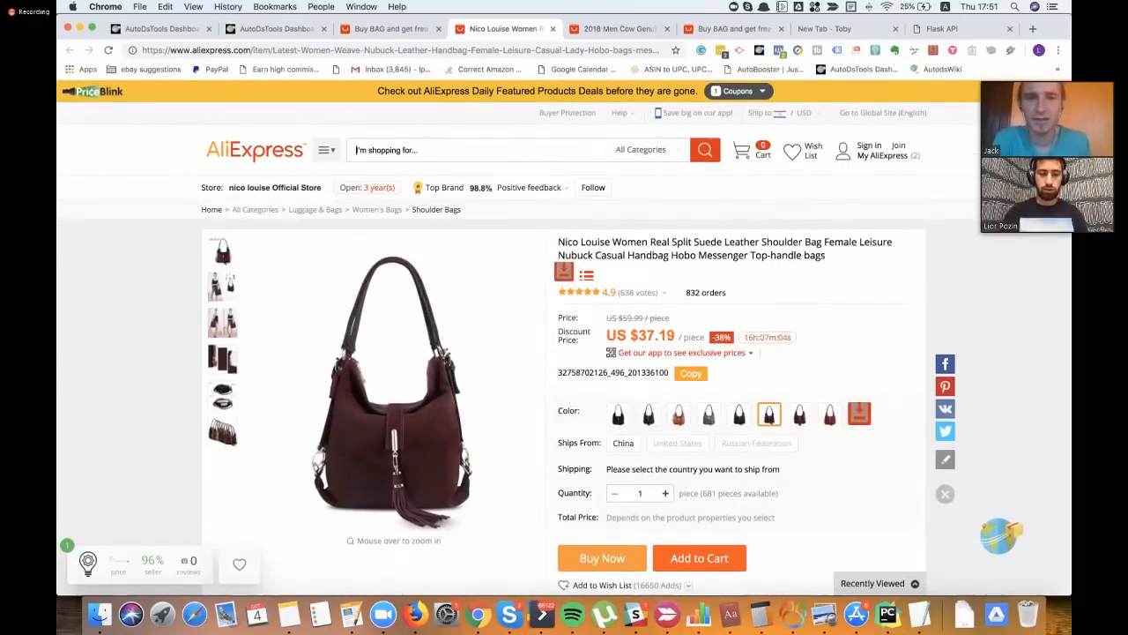
{"action": "type", "text": "AG"}
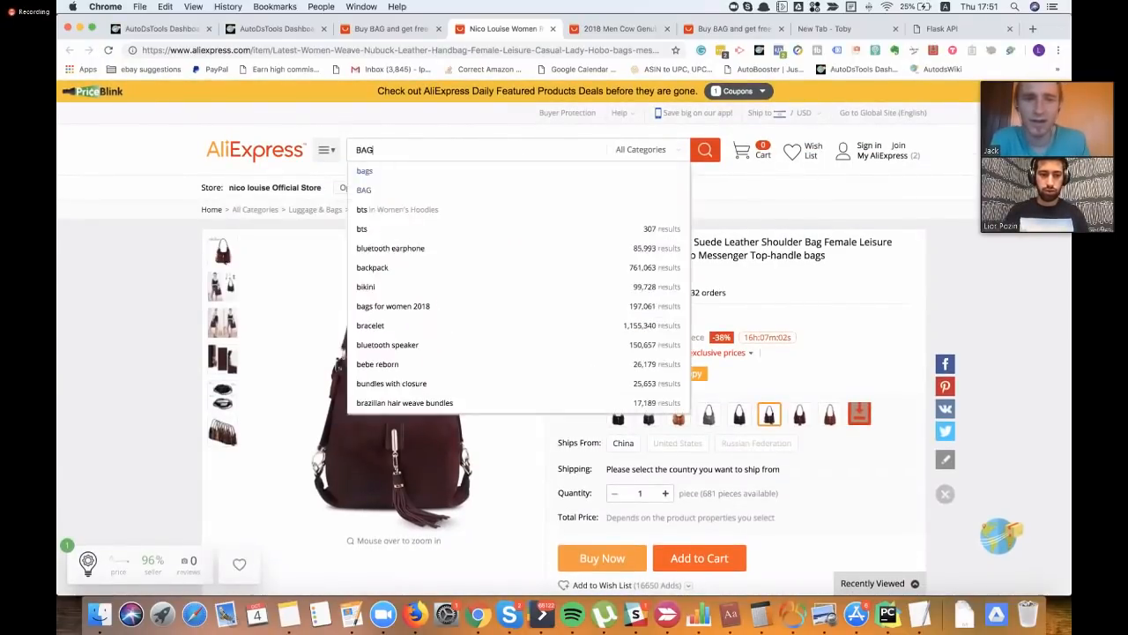
{"action": "key", "text": "Return"}
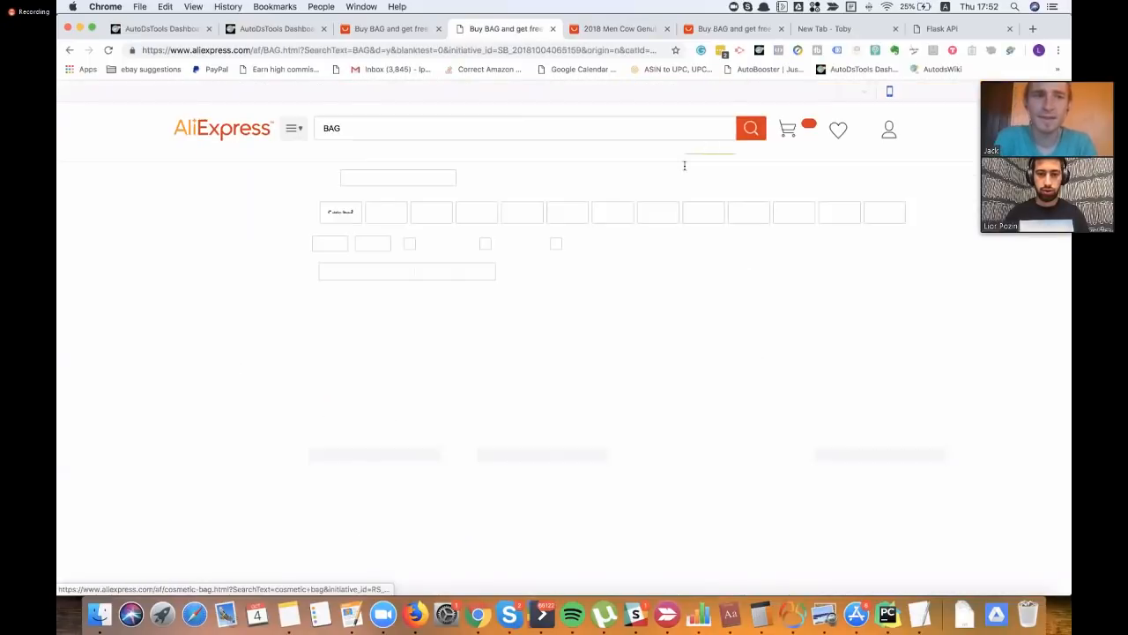
{"action": "scroll", "coordinate": [670, 291], "scroll_direction": "down", "scroll_amount": 3}
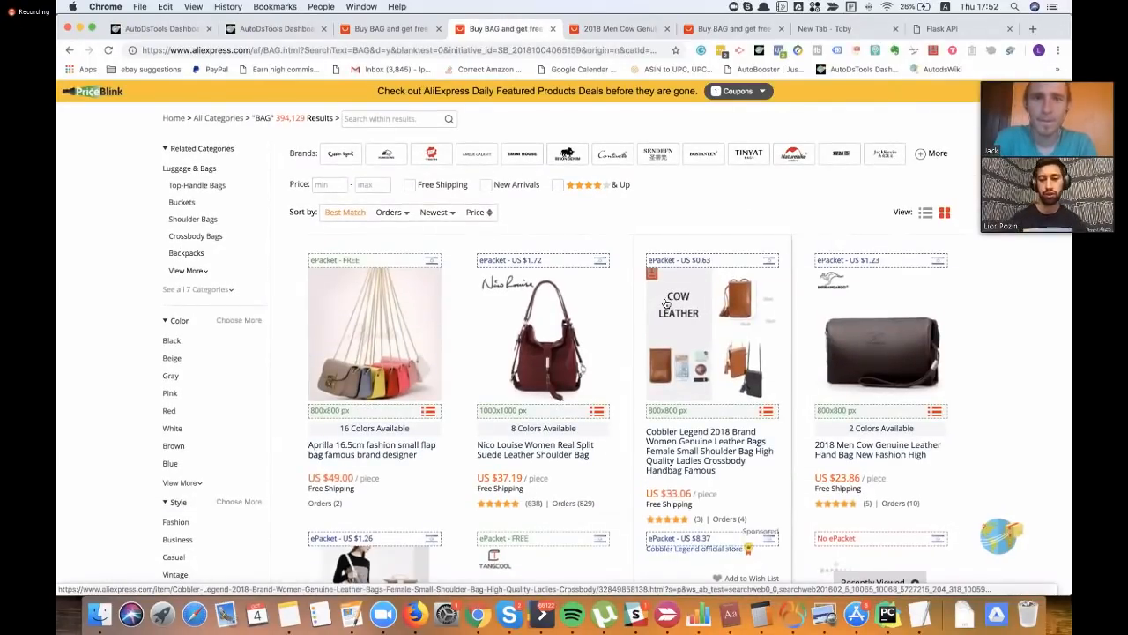
{"action": "left_click_drag", "start_coordinate": [551, 263], "coordinate": [571, 228]}
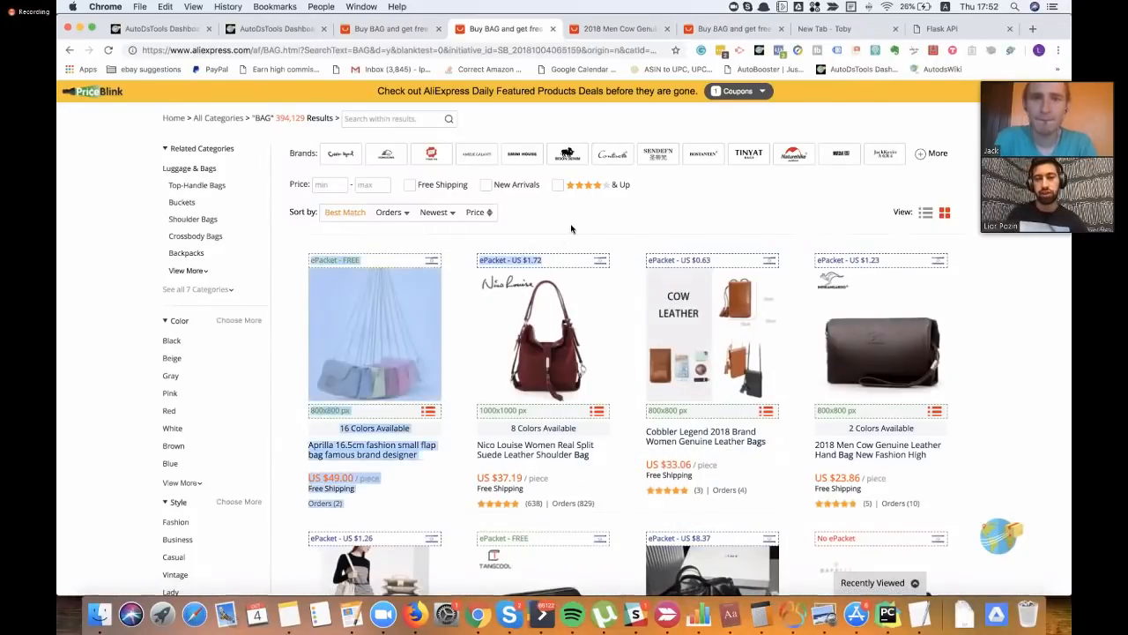
{"action": "left_click", "coordinate": [797, 235]}
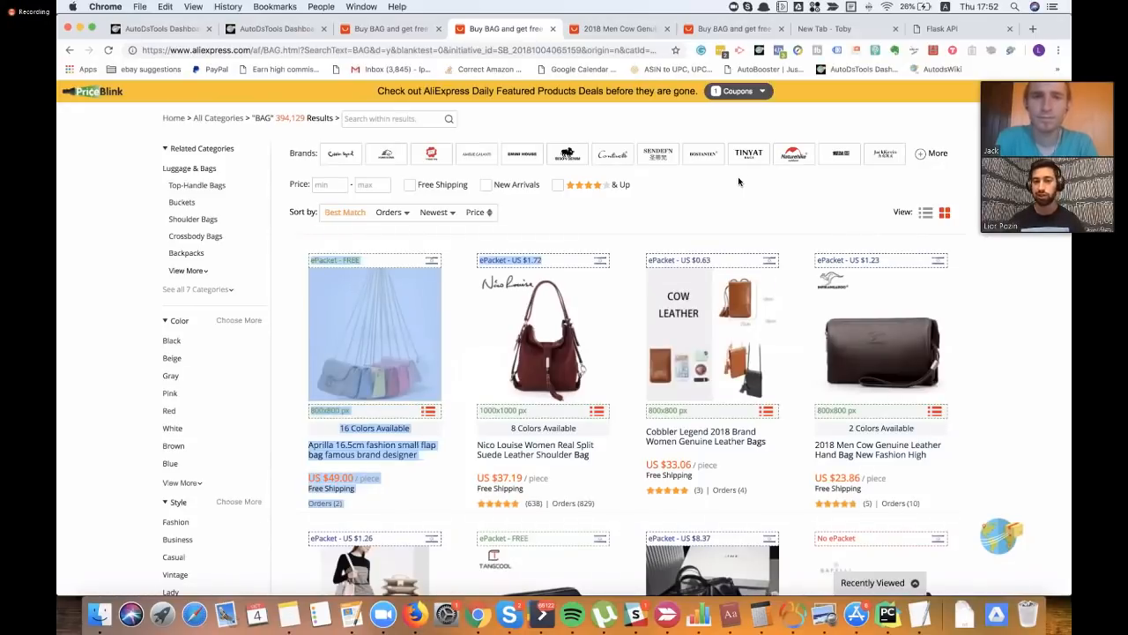
{"action": "scroll", "coordinate": [628, 204], "scroll_direction": "down", "scroll_amount": 1}
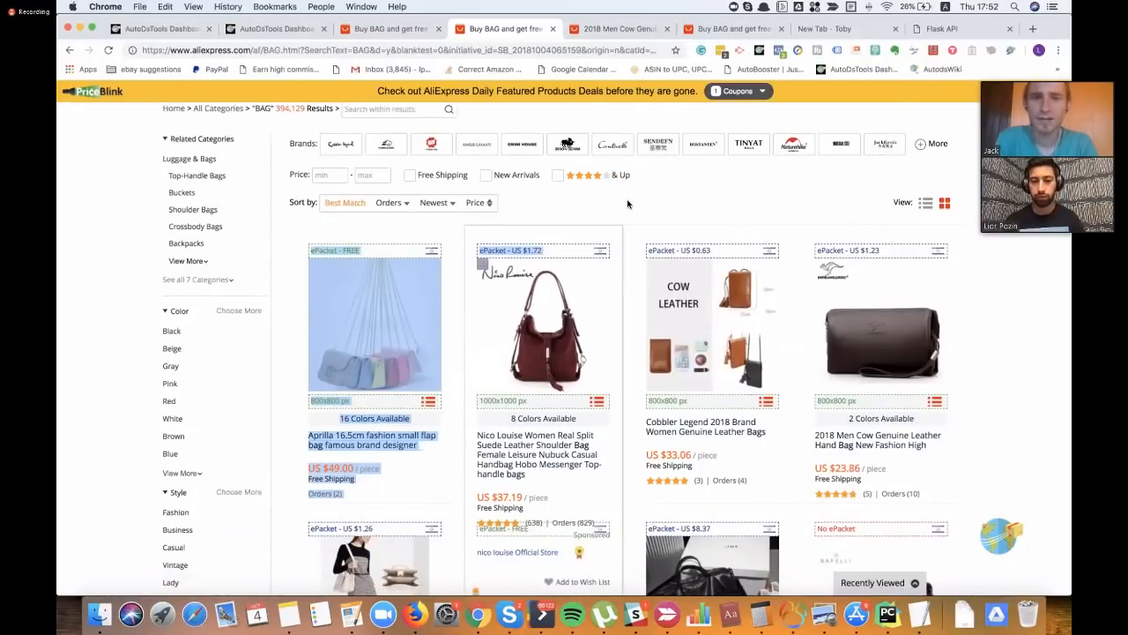
{"action": "scroll", "coordinate": [628, 203], "scroll_direction": "down", "scroll_amount": 3}
{"action": "left_click", "coordinate": [562, 213]}
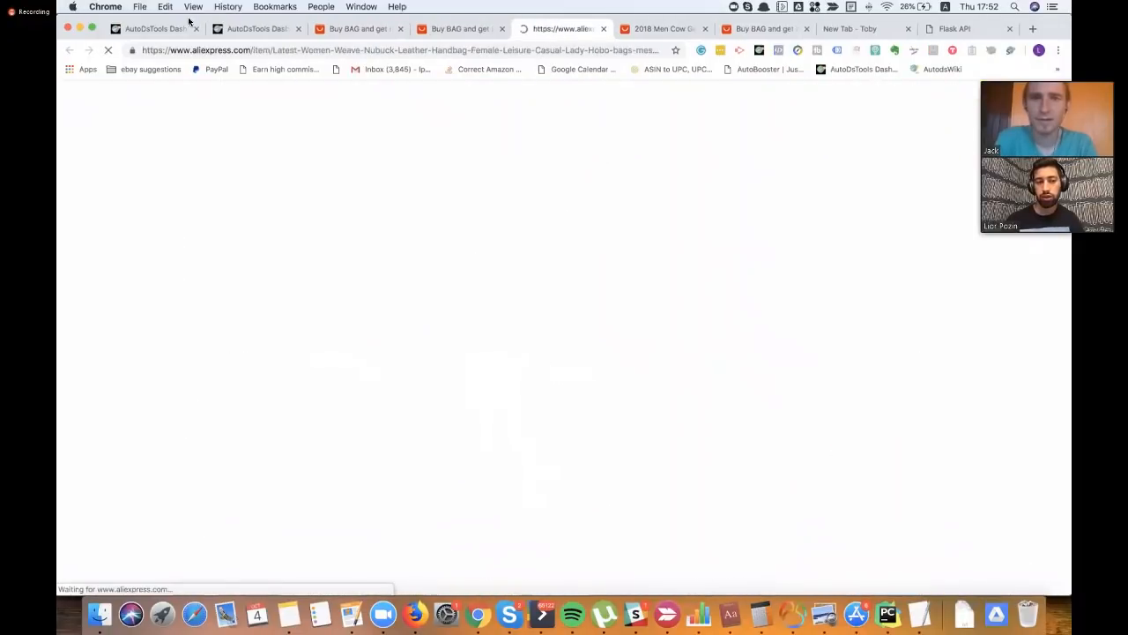
{"action": "key", "text": "super+w"}
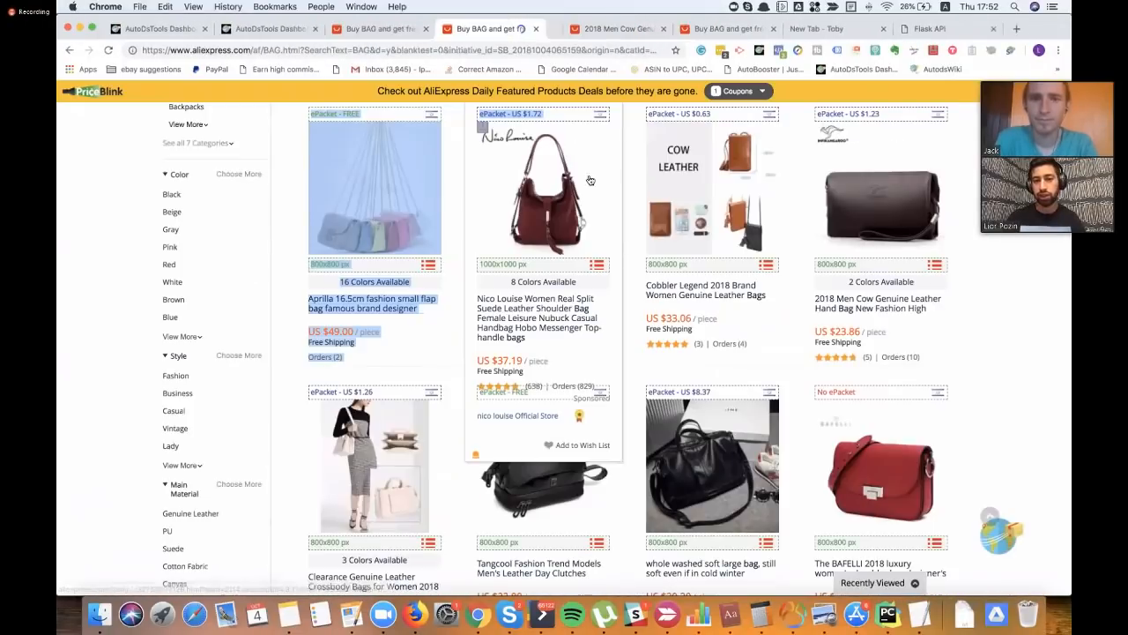
Open the AONIJIE Hydration Nylon 5.5L running bag from the results and examine its colour variations on the sale and regular product pages
{"action": "scroll", "coordinate": [580, 217], "scroll_direction": "down", "scroll_amount": 5}
{"action": "scroll", "coordinate": [581, 217], "scroll_direction": "down", "scroll_amount": 3}
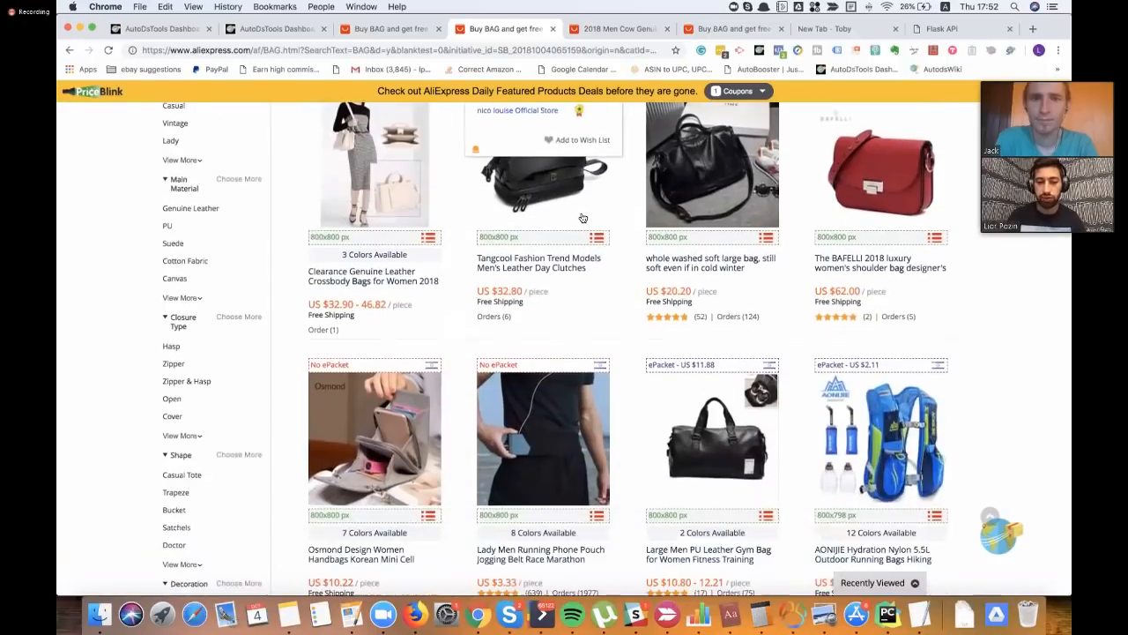
{"action": "scroll", "coordinate": [581, 216], "scroll_direction": "down", "scroll_amount": 3}
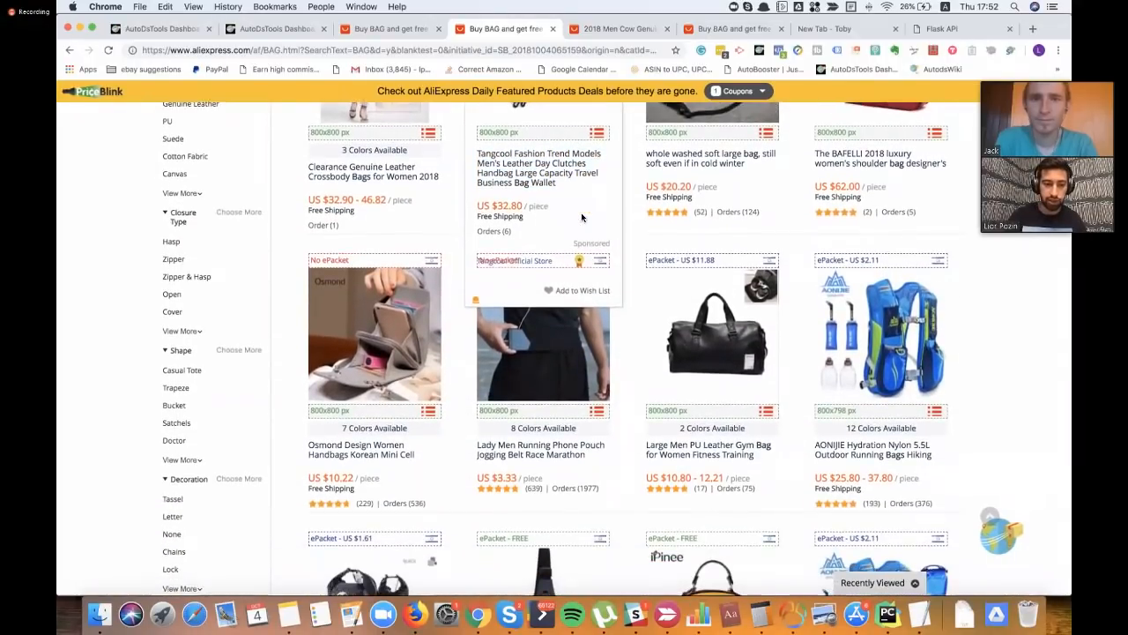
{"action": "scroll", "coordinate": [581, 276], "scroll_direction": "down", "scroll_amount": 1}
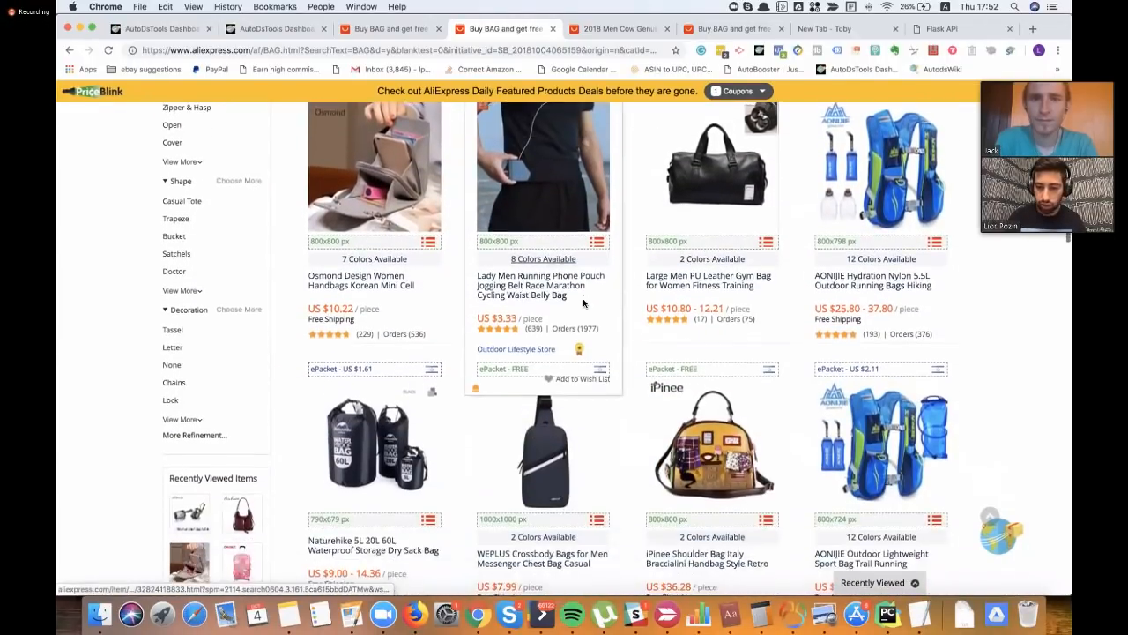
{"action": "left_click", "coordinate": [894, 233]}
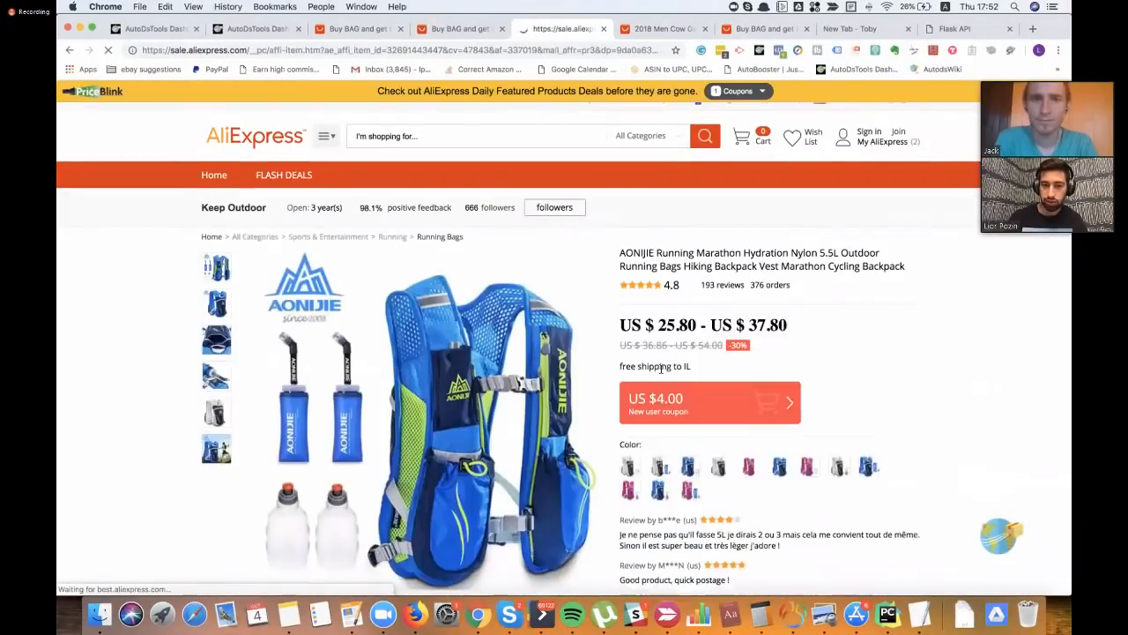
{"action": "scroll", "coordinate": [661, 370], "scroll_direction": "down", "scroll_amount": 3}
{"action": "scroll", "coordinate": [660, 376], "scroll_direction": "up", "scroll_amount": 1}
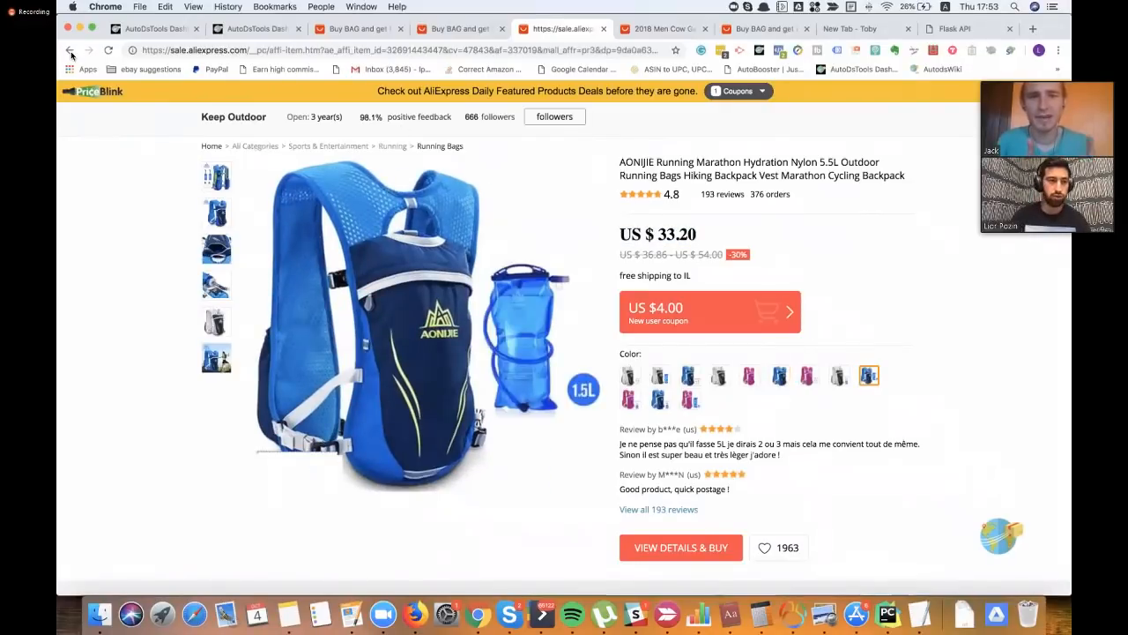
{"action": "left_click", "coordinate": [627, 218]}
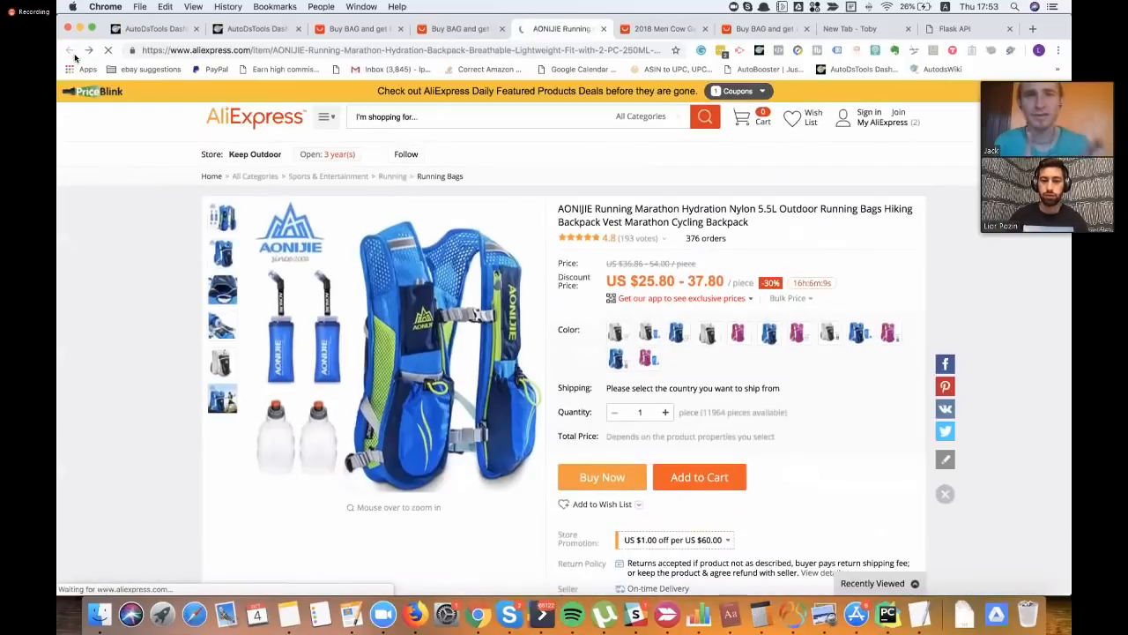
{"action": "left_click", "coordinate": [486, 32]}
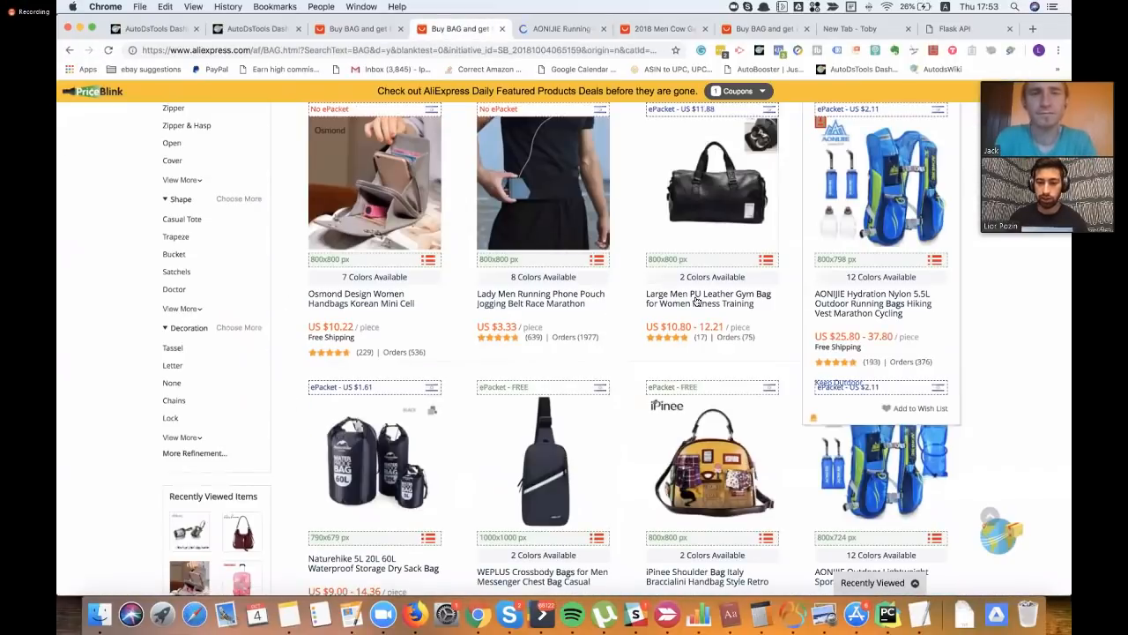
{"action": "scroll", "coordinate": [973, 324], "scroll_direction": "down", "scroll_amount": 1}
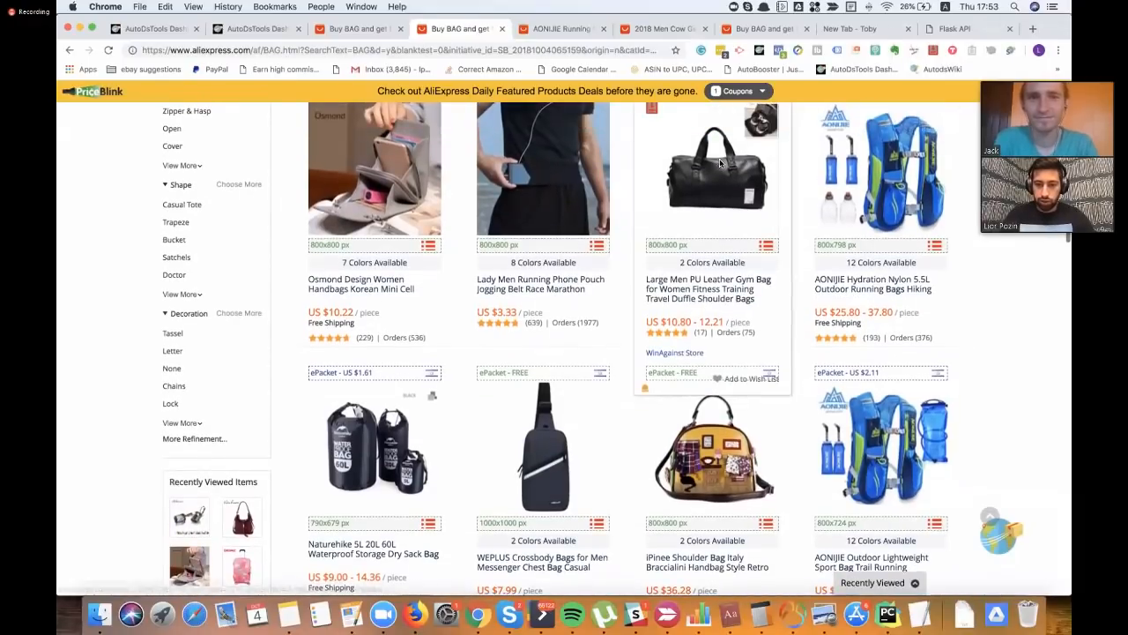
{"action": "left_click", "coordinate": [708, 265]}
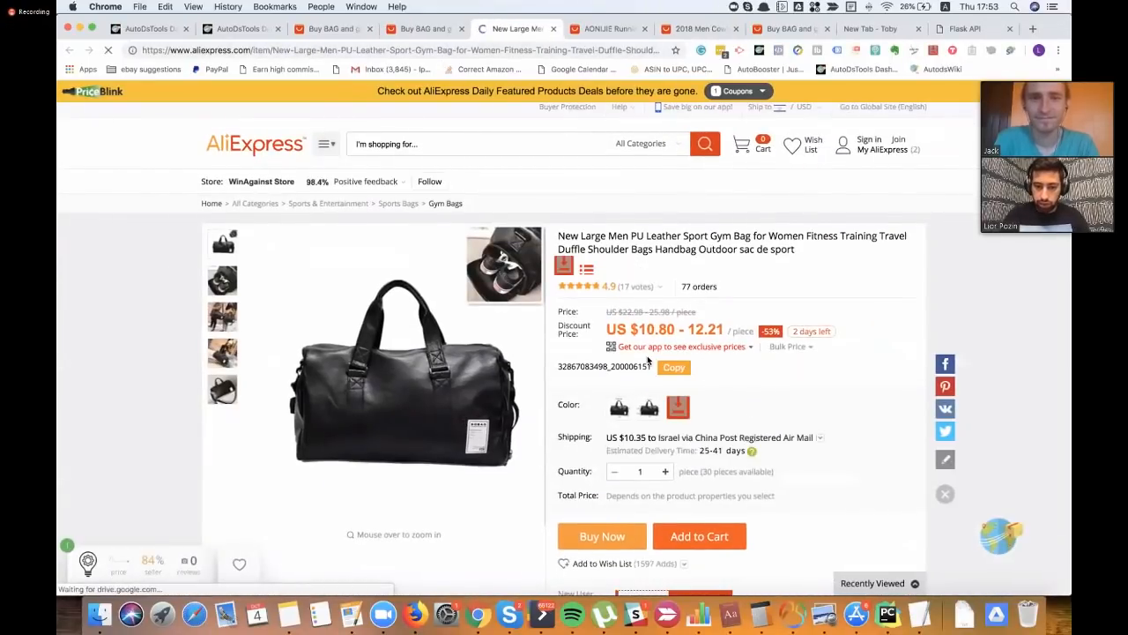
{"action": "mouse_move", "coordinate": [605, 353]}
{"action": "left_mouse_down"}
{"action": "mouse_move", "coordinate": [542, 352]}
{"action": "mouse_move", "coordinate": [914, 391]}
{"action": "mouse_move", "coordinate": [713, 355]}
{"action": "mouse_move", "coordinate": [607, 353]}
{"action": "left_mouse_up"}
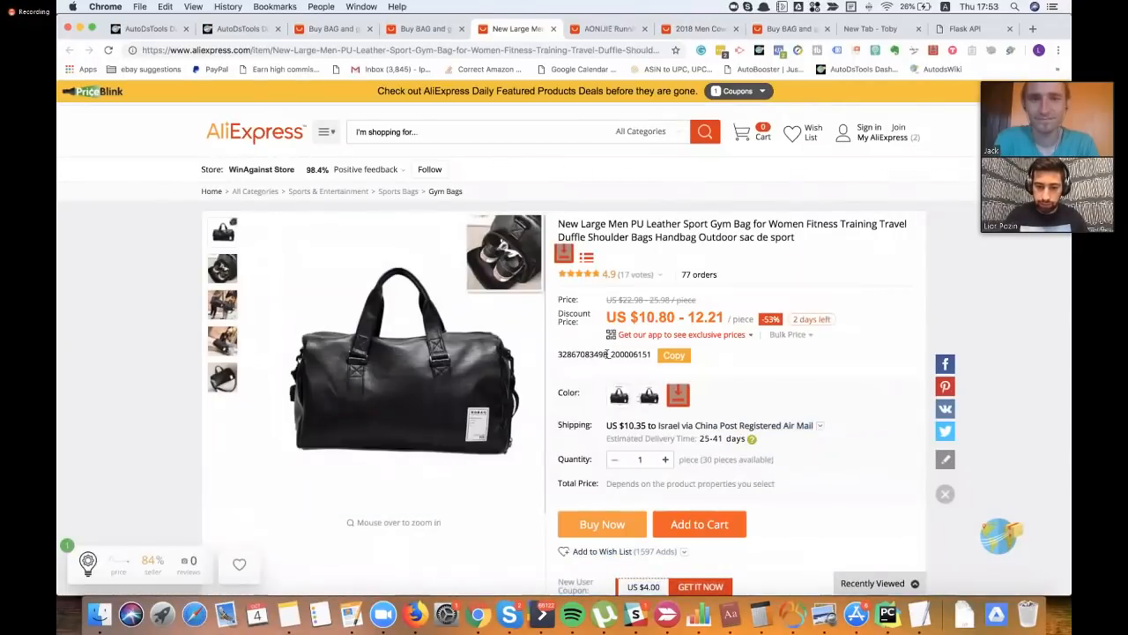
{"action": "left_click", "coordinate": [161, 32]}
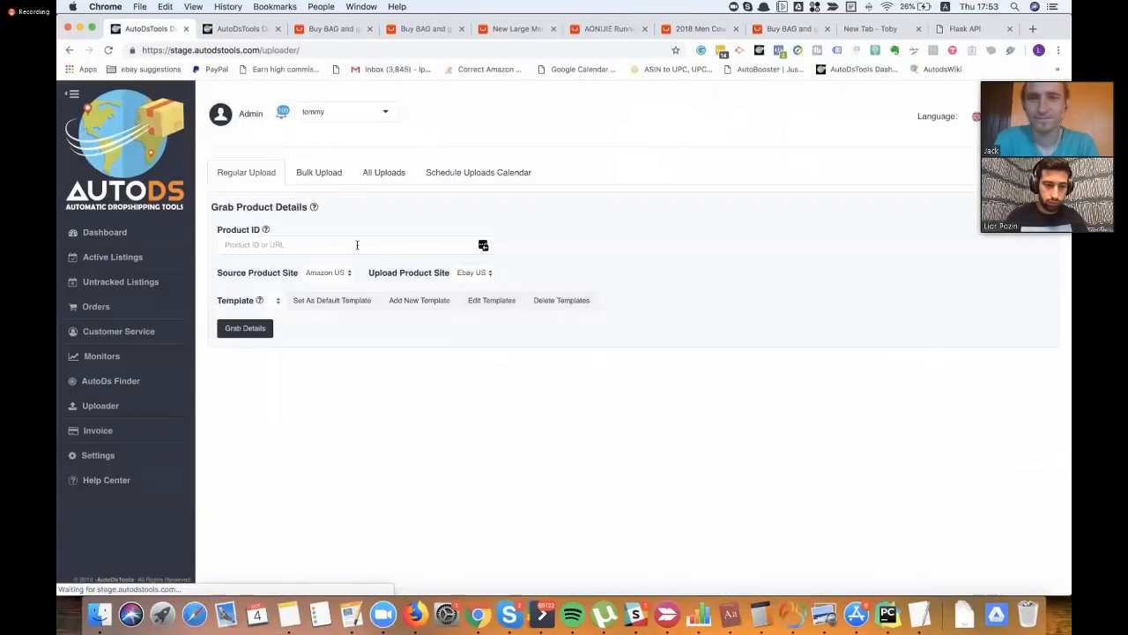
{"action": "left_click", "coordinate": [357, 244]}
{"action": "key", "text": "super+v"}
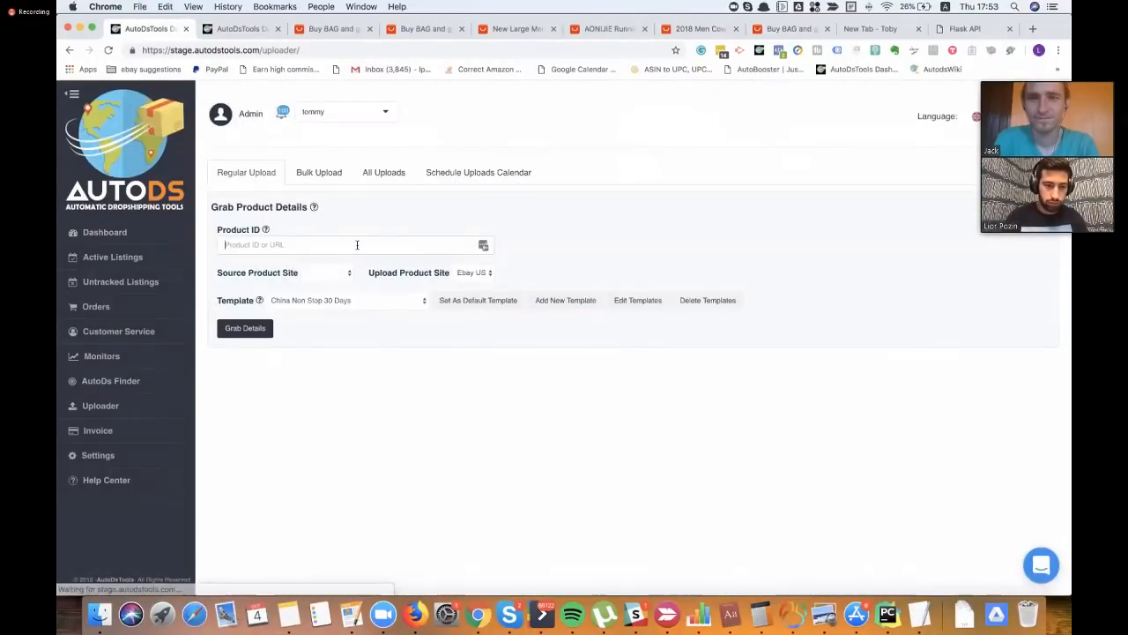
{"action": "left_click", "coordinate": [339, 273]}
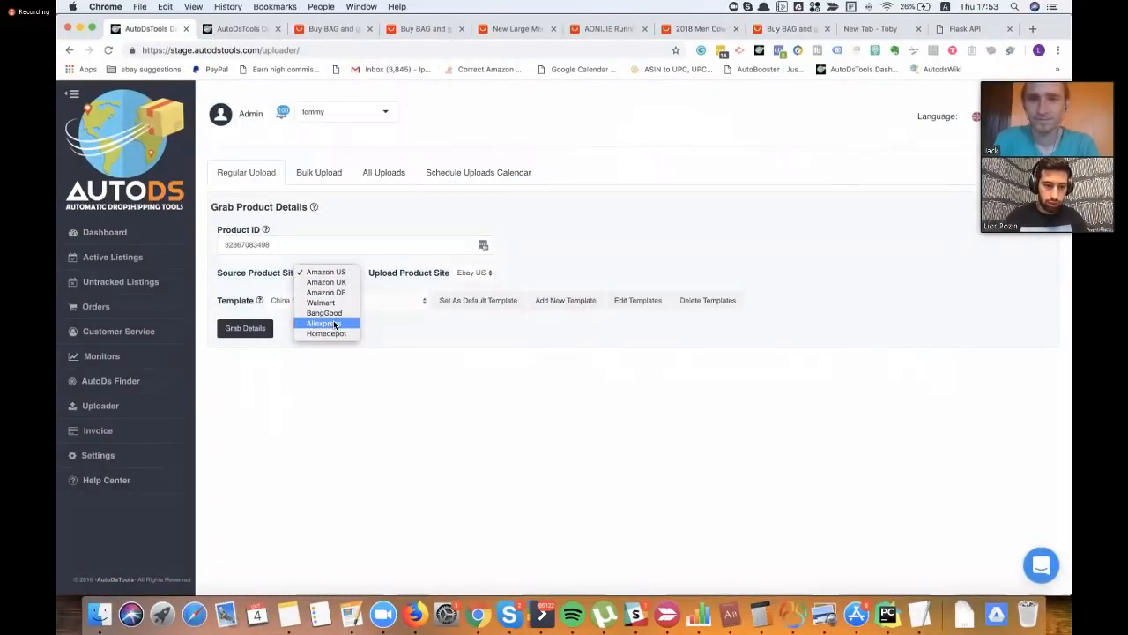
{"action": "left_click", "coordinate": [326, 324]}
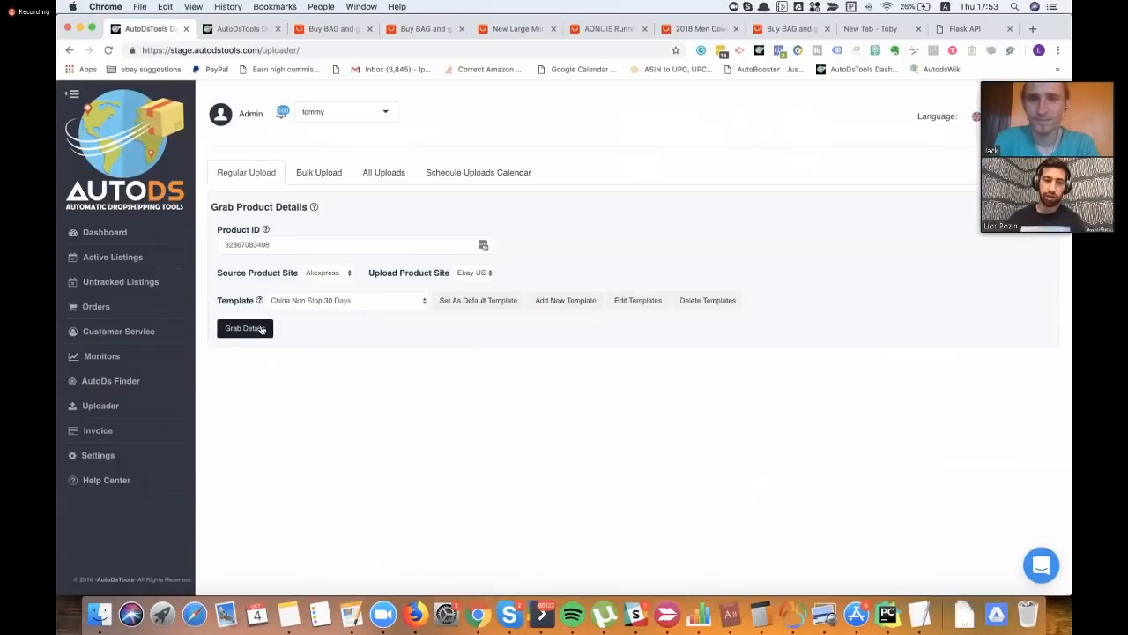
{"action": "left_click", "coordinate": [261, 328]}
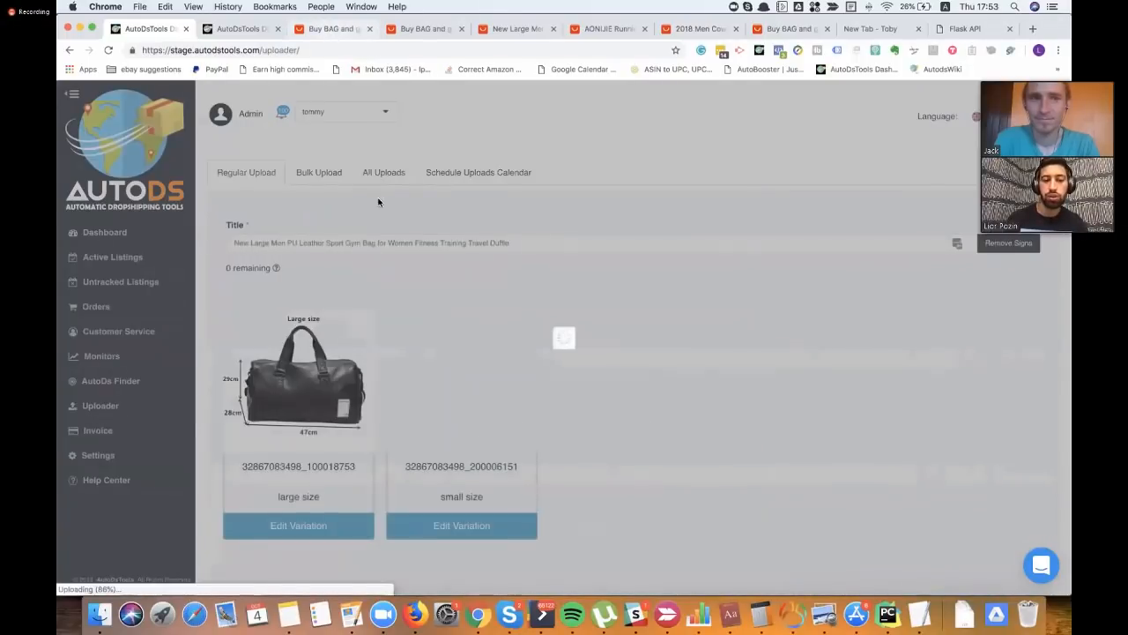
{"action": "left_click", "coordinate": [328, 32]}
{"action": "left_click", "coordinate": [172, 29]}
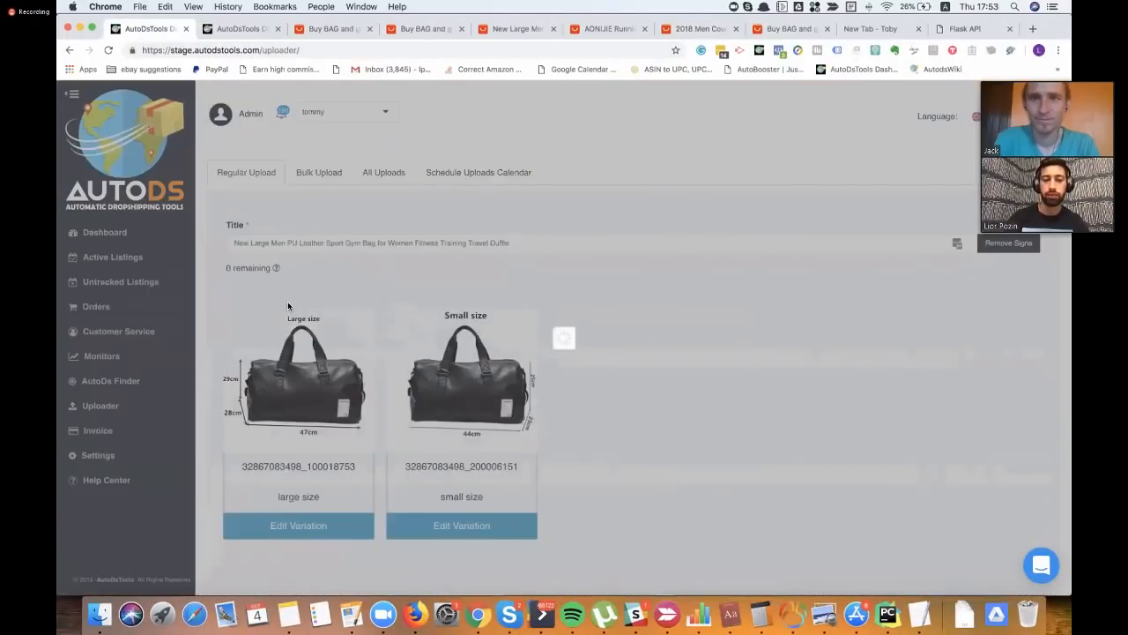
Expand the large size and small size gym bag variations and review their quantity, sell price, additional profit and break-even fields
{"action": "scroll", "coordinate": [287, 301], "scroll_direction": "down", "scroll_amount": 3}
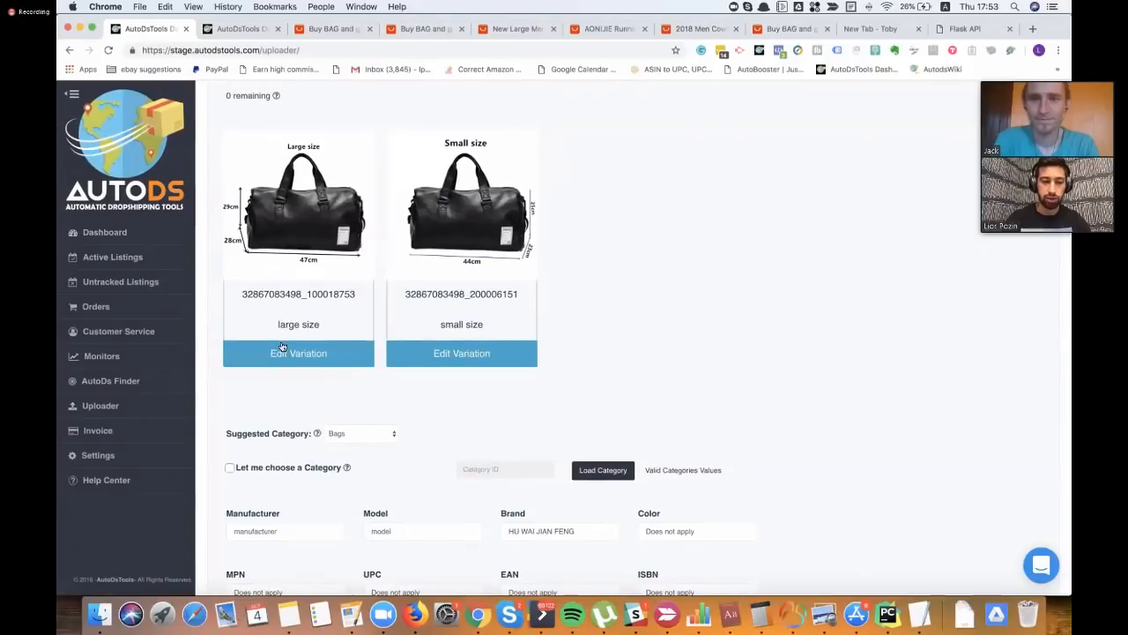
{"action": "left_click", "coordinate": [284, 348]}
{"action": "left_click", "coordinate": [443, 356]}
{"action": "scroll", "coordinate": [530, 383], "scroll_direction": "down", "scroll_amount": 2}
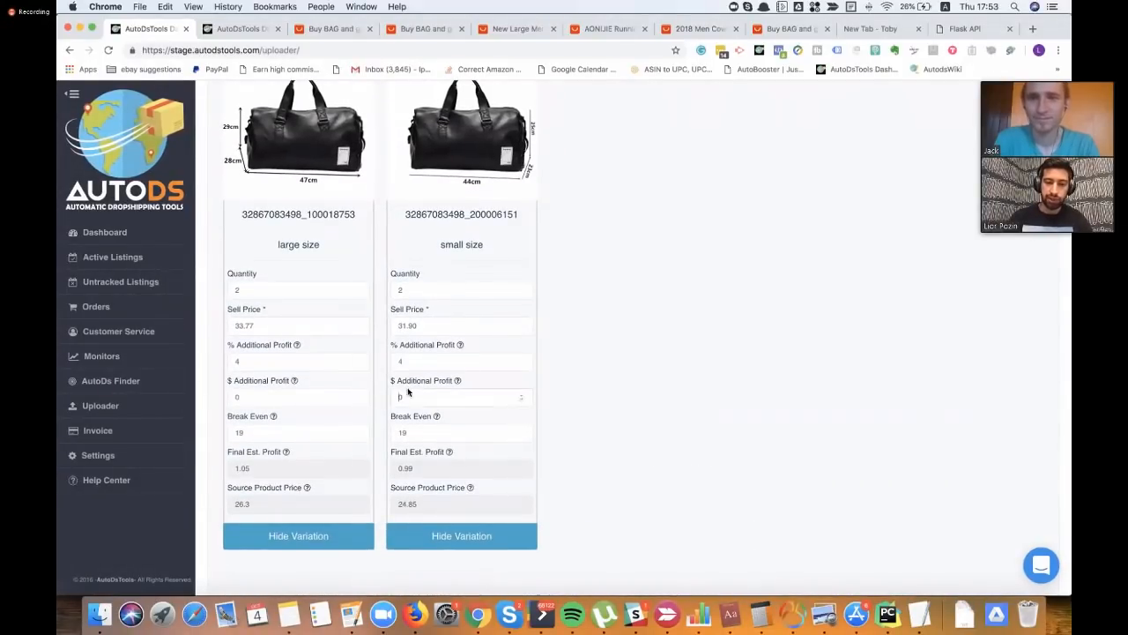
{"action": "left_click_drag", "start_coordinate": [287, 325], "coordinate": [230, 326]}
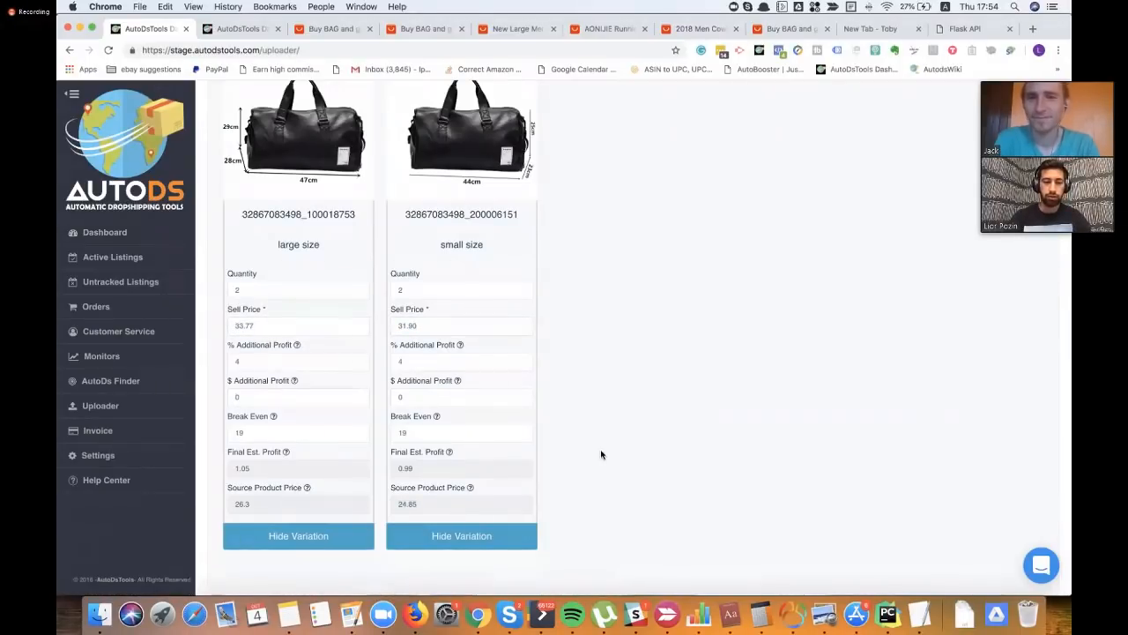
{"action": "scroll", "coordinate": [478, 281], "scroll_direction": "up", "scroll_amount": 3}
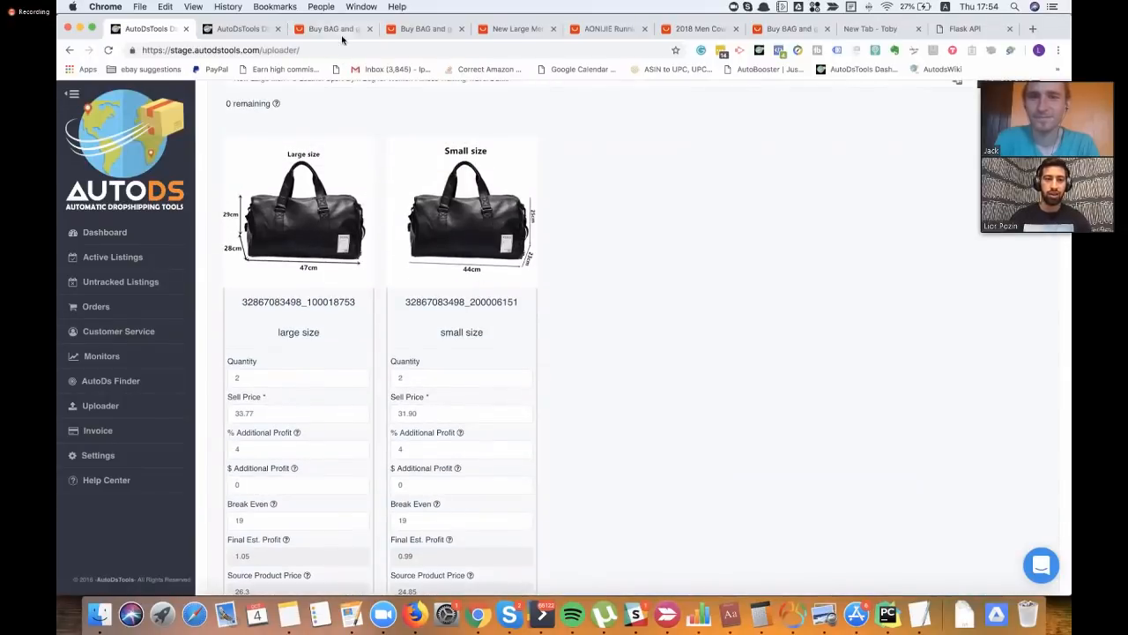
Return to the AliExpress bag results, open the Nico Louise suede leather shoulder bag and look through its product description
{"action": "left_click", "coordinate": [337, 29]}
{"action": "left_click", "coordinate": [536, 153]}
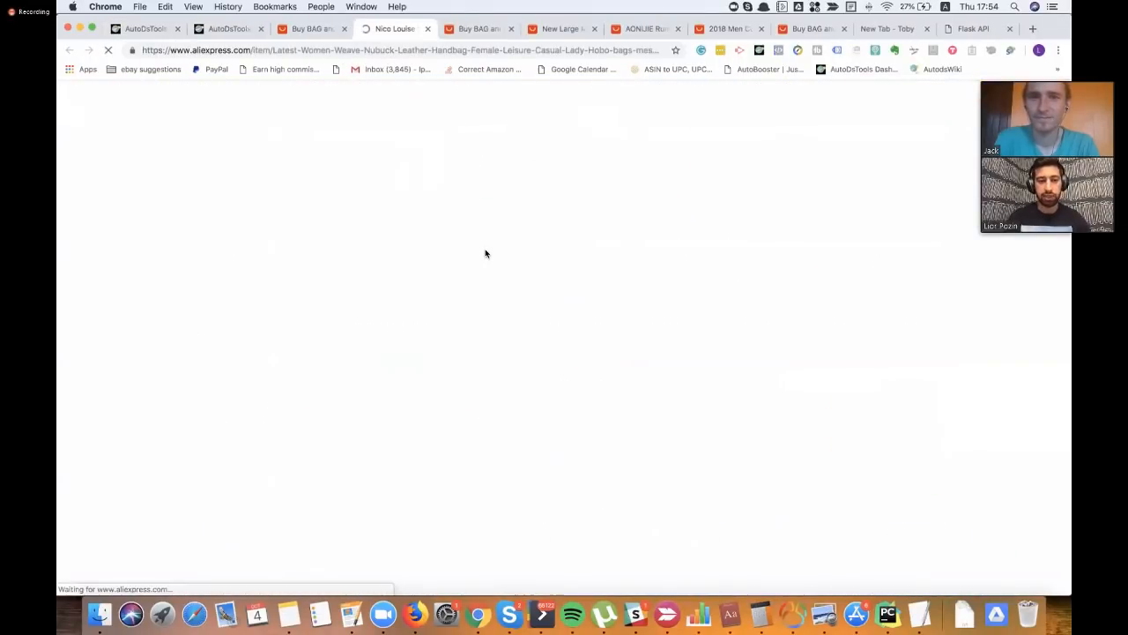
{"action": "scroll", "coordinate": [485, 254], "scroll_direction": "down", "scroll_amount": 15}
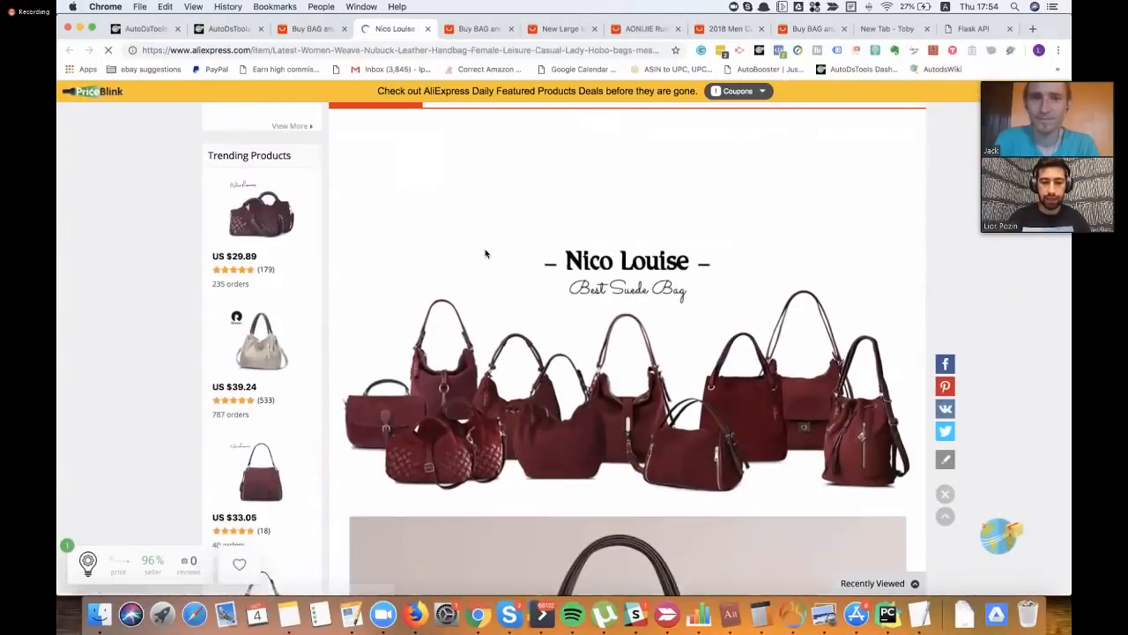
{"action": "scroll", "coordinate": [484, 254], "scroll_direction": "down", "scroll_amount": 10}
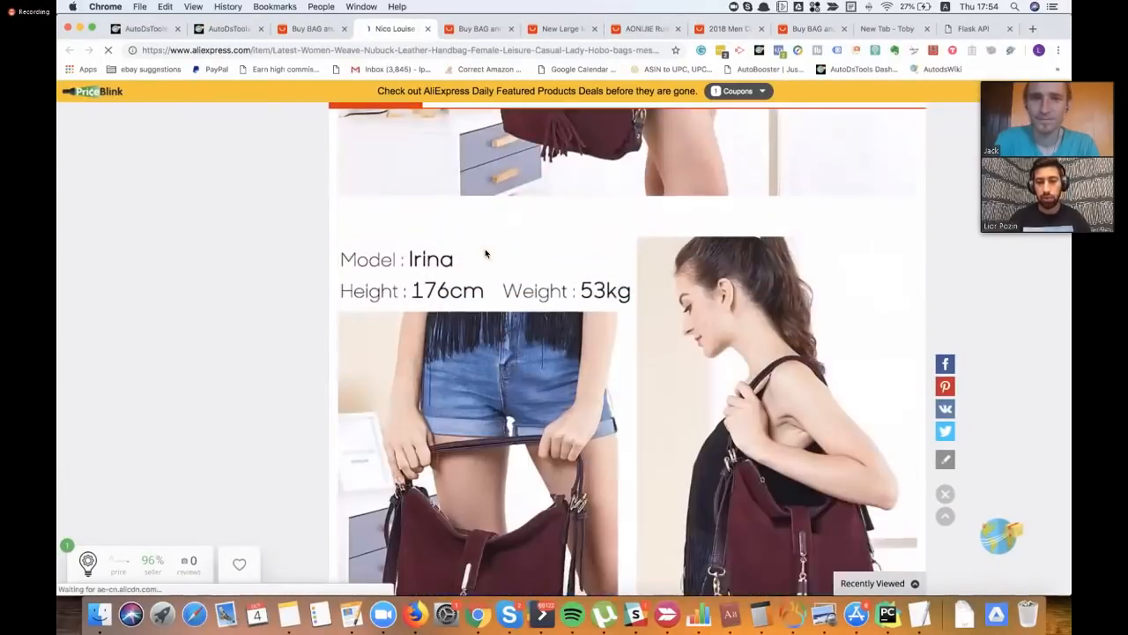
{"action": "scroll", "coordinate": [485, 254], "scroll_direction": "up", "scroll_amount": 20}
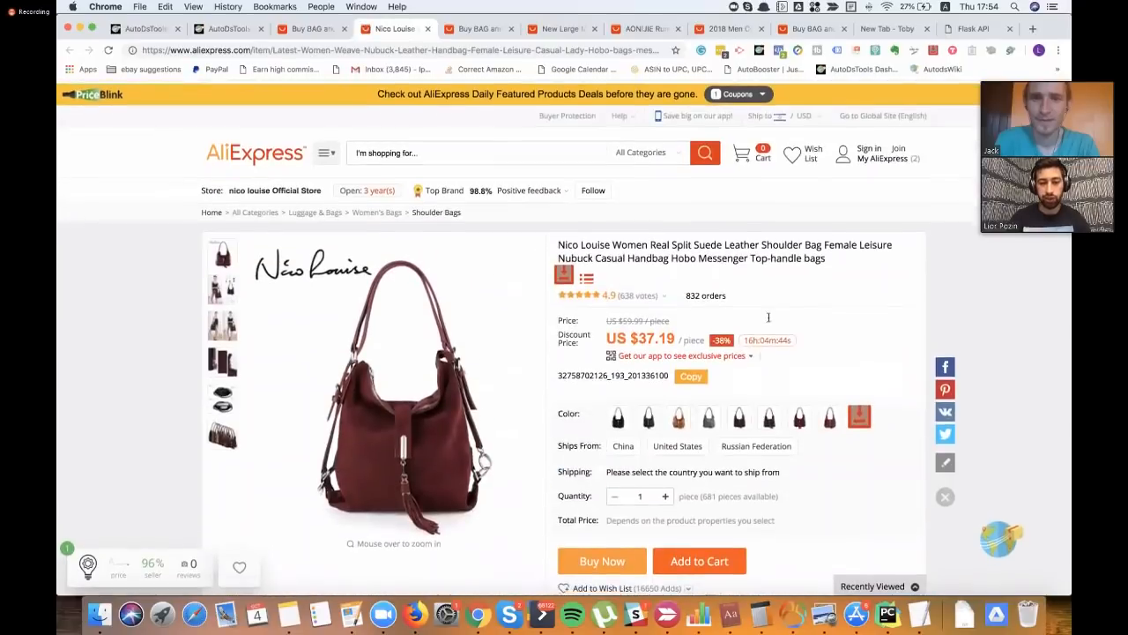
Choose the shoulder bag's fifth colour variation and examine the description, the variation ID and the ships-from options
{"action": "left_click", "coordinate": [740, 415]}
{"action": "scroll", "coordinate": [745, 415], "scroll_direction": "down", "scroll_amount": 15}
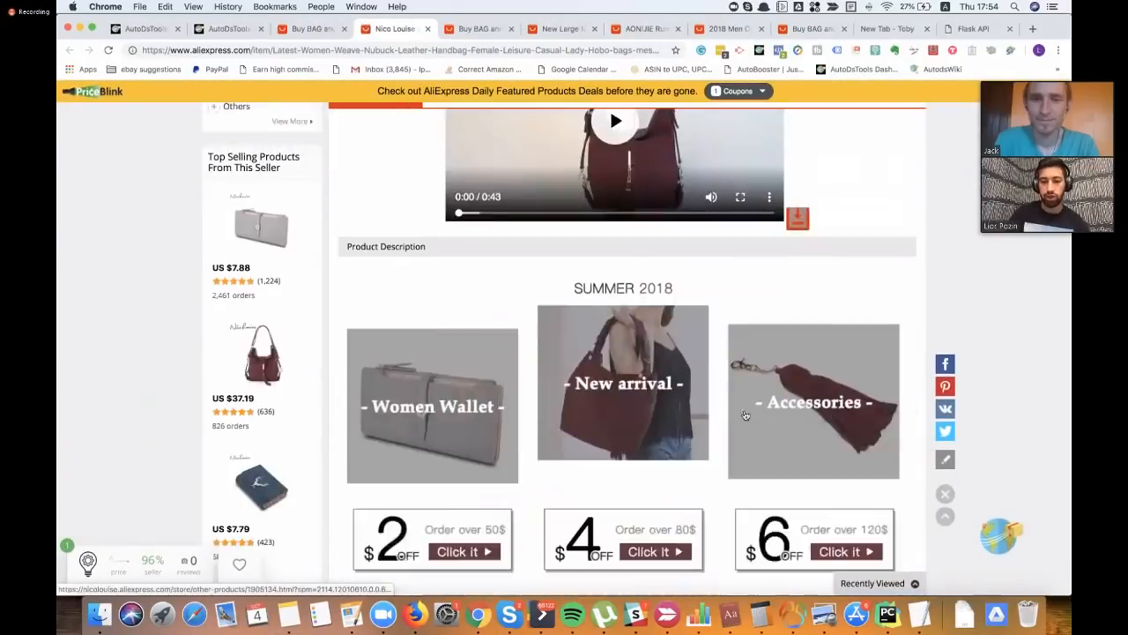
{"action": "scroll", "coordinate": [745, 415], "scroll_direction": "down", "scroll_amount": 10}
{"action": "scroll", "coordinate": [723, 283], "scroll_direction": "up", "scroll_amount": 20}
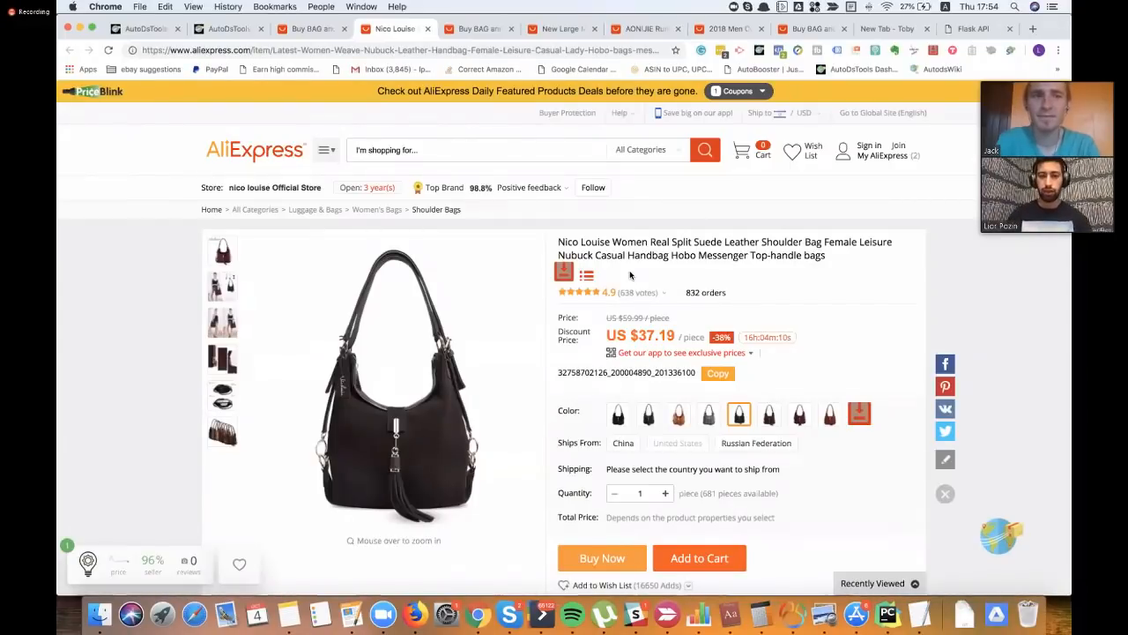
{"action": "scroll", "coordinate": [635, 275], "scroll_direction": "down", "scroll_amount": 1}
{"action": "mouse_move", "coordinate": [650, 273]}
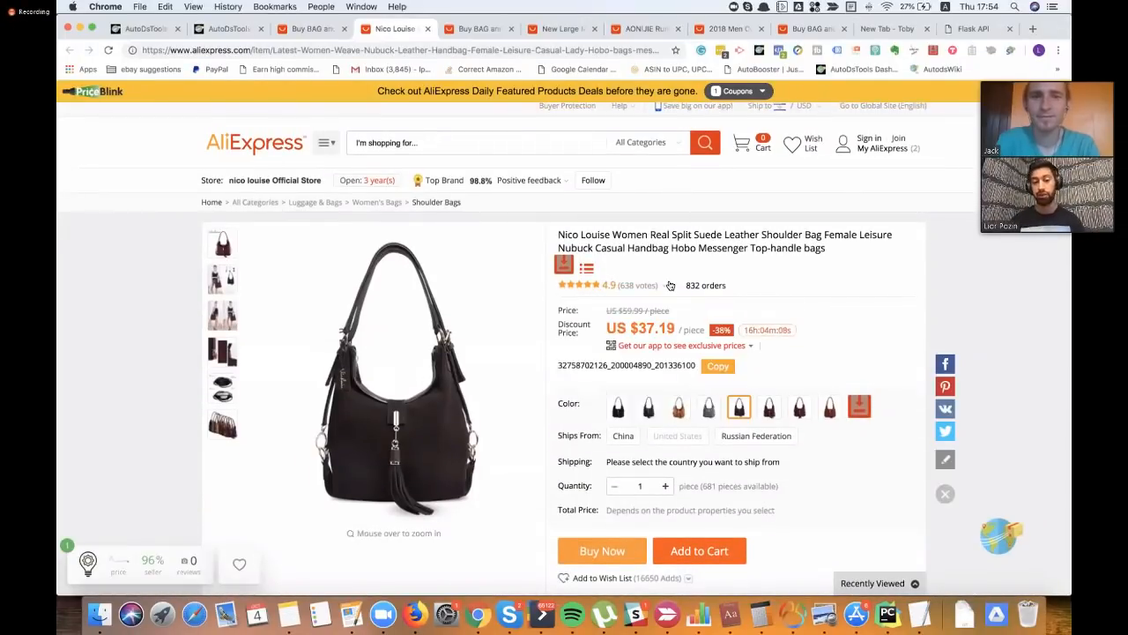
{"action": "scroll", "coordinate": [686, 271], "scroll_direction": "down", "scroll_amount": 1}
{"action": "scroll", "coordinate": [686, 272], "scroll_direction": "down", "scroll_amount": 2}
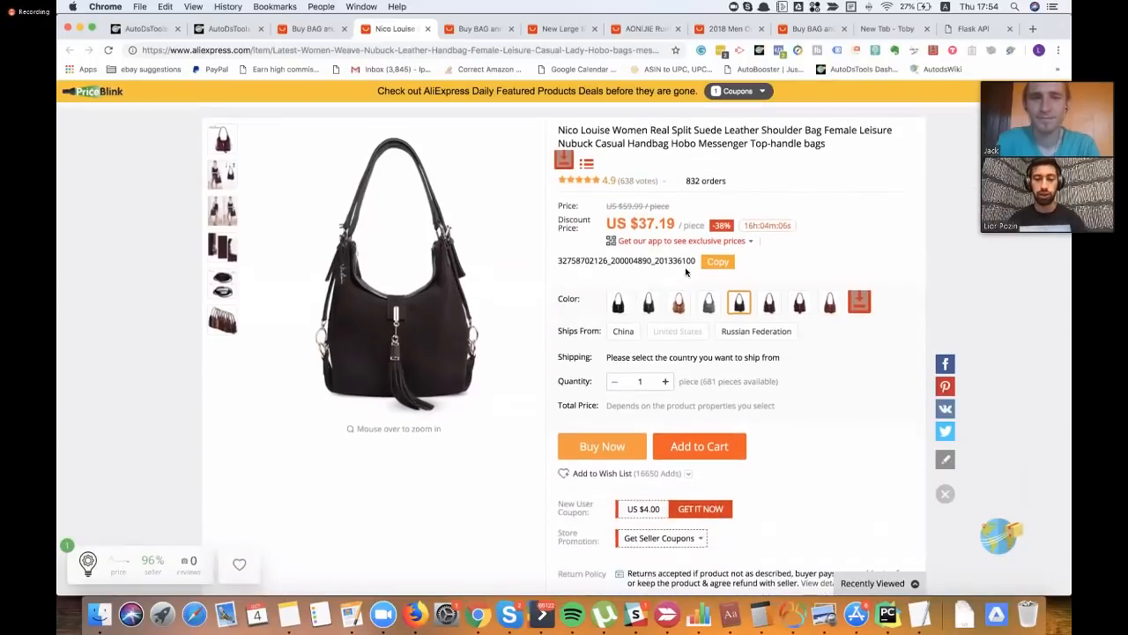